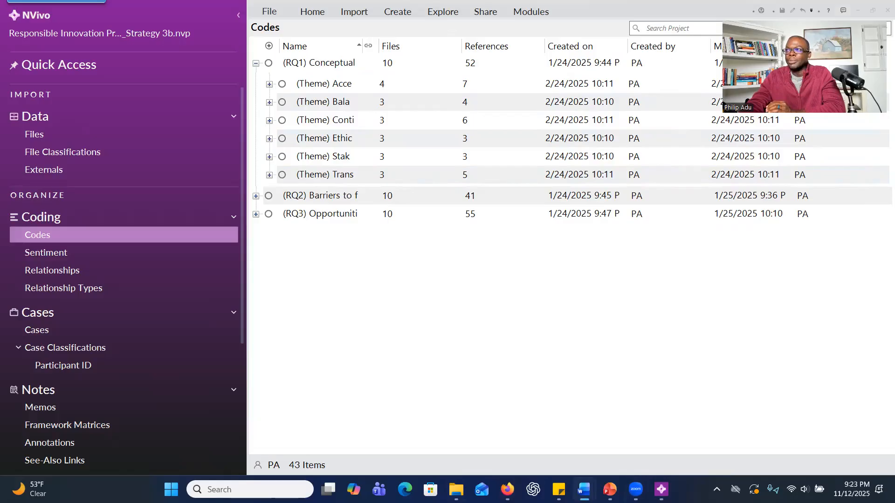
Switch to the Word study document and review the study purpose, the research questions and the participant table with roles and professions.
key("alt+Tab")
scroll(321, 257, "up", 4)
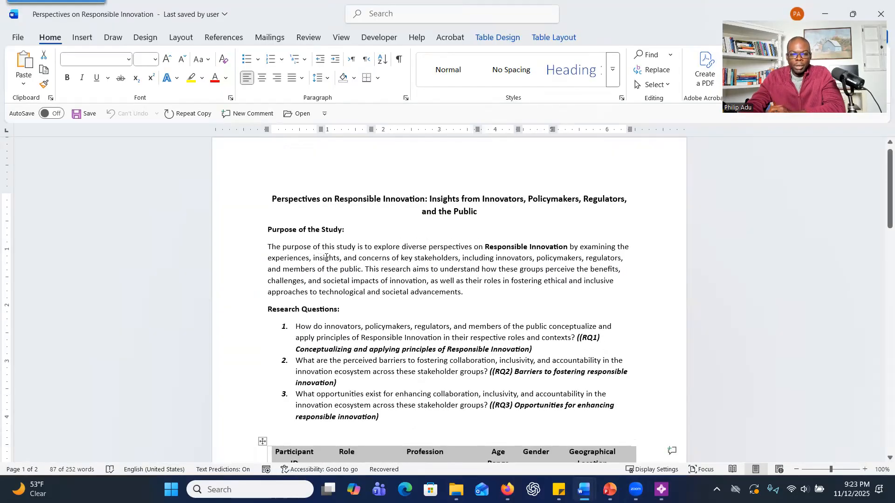
left_click_drag(269, 247, 444, 282)
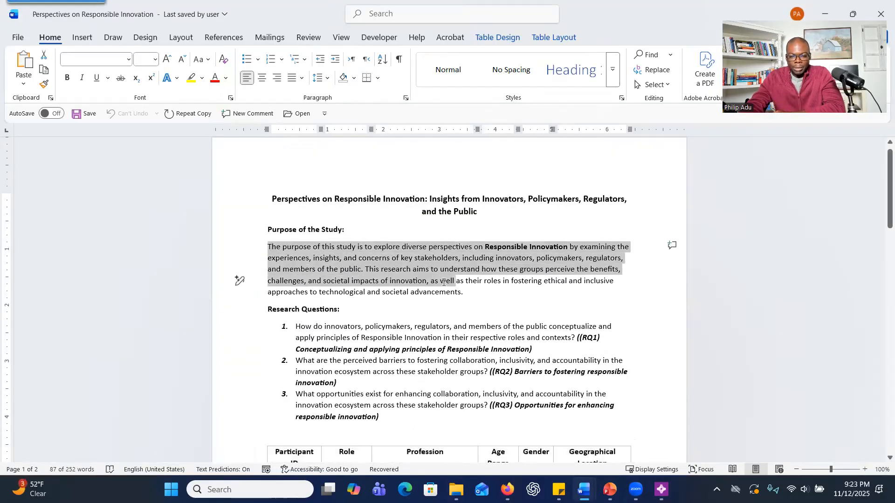
scroll(454, 287, "down", 2)
left_click_drag(325, 271, 448, 352)
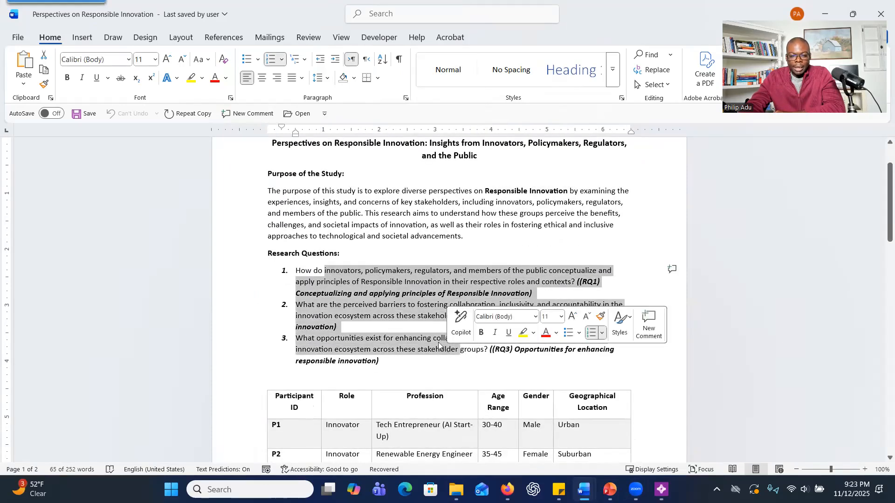
scroll(428, 335, "down", 8)
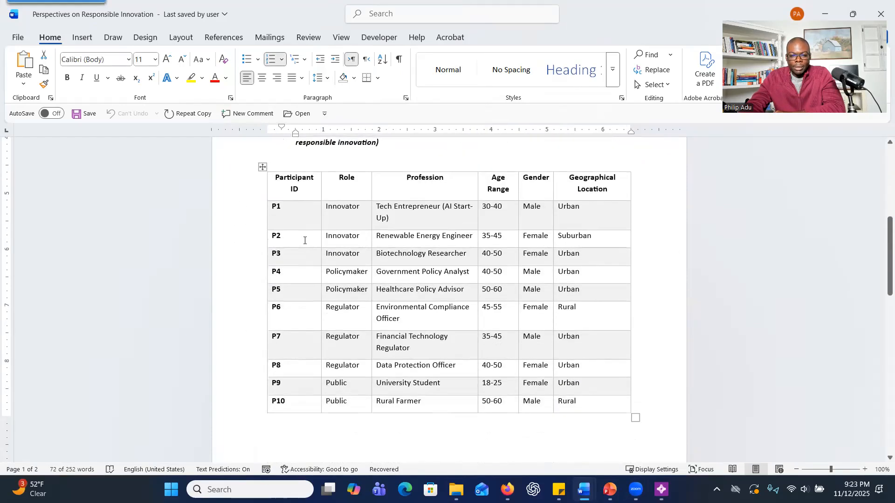
scroll(305, 240, "down", 1)
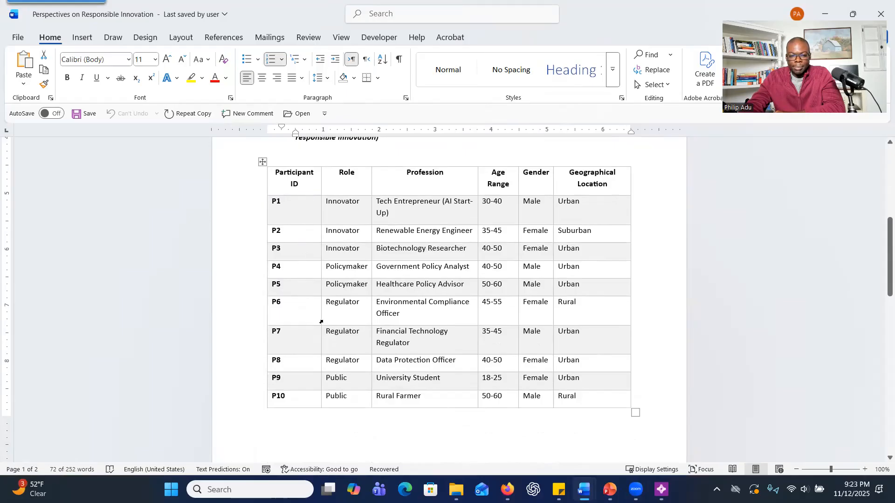
left_click_drag(343, 200, 424, 394)
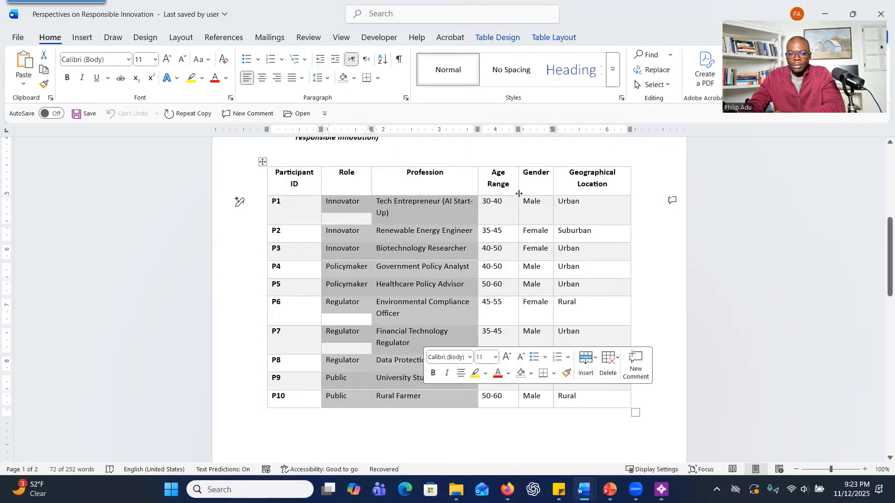
Examine the bold short labels for research questions RQ2 and RQ3, and return to the NVivo project.
scroll(500, 273, "up", 5)
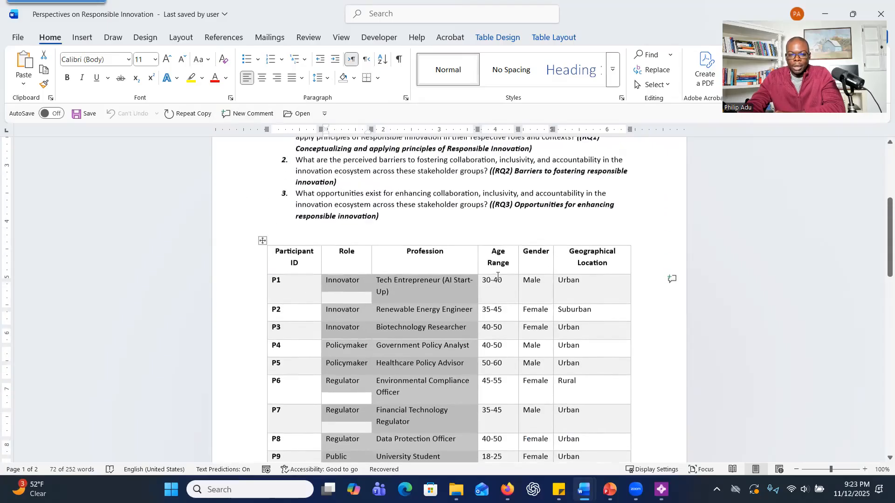
scroll(497, 272, "up", 1)
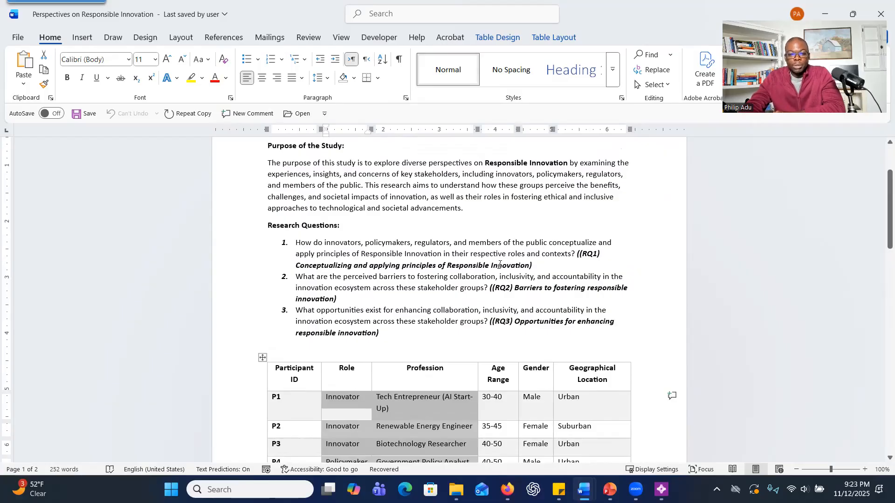
left_click_drag(514, 288, 537, 298)
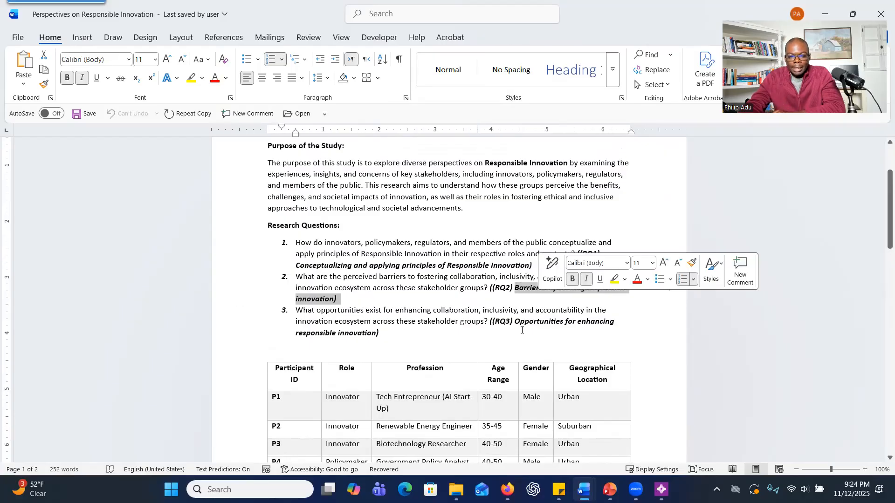
left_click_drag(516, 322, 582, 337)
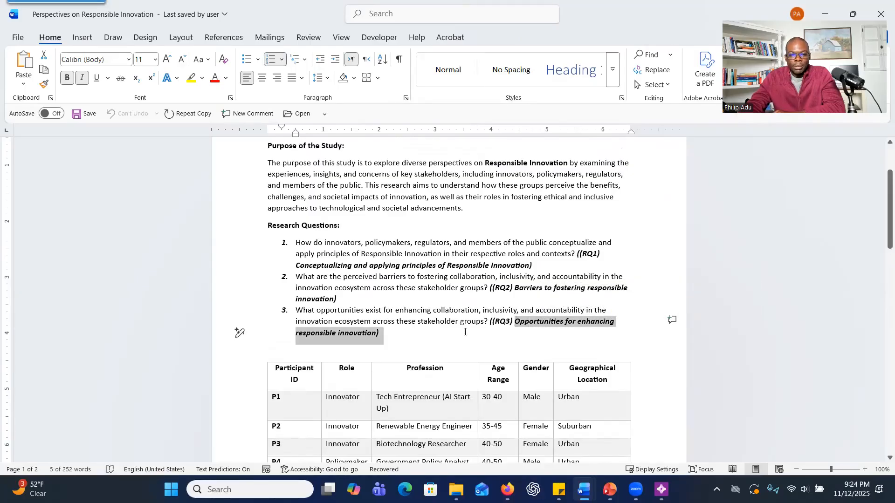
scroll(464, 332, "up", 2)
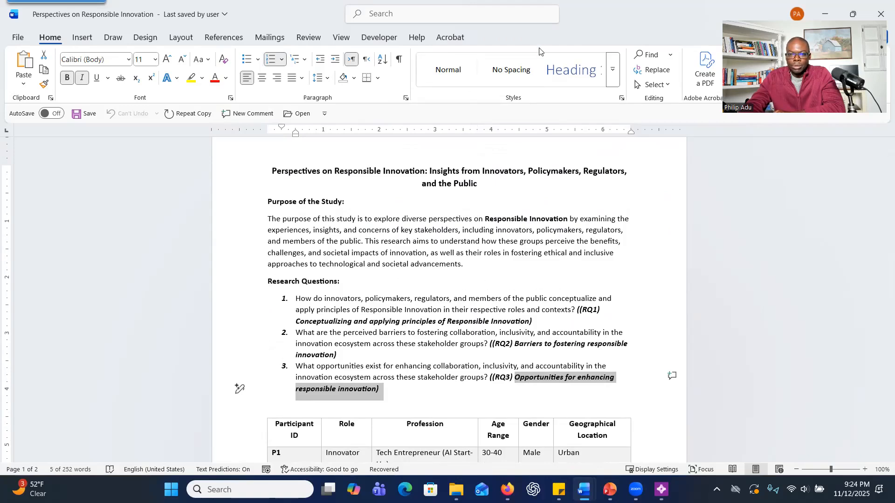
left_click(825, 13)
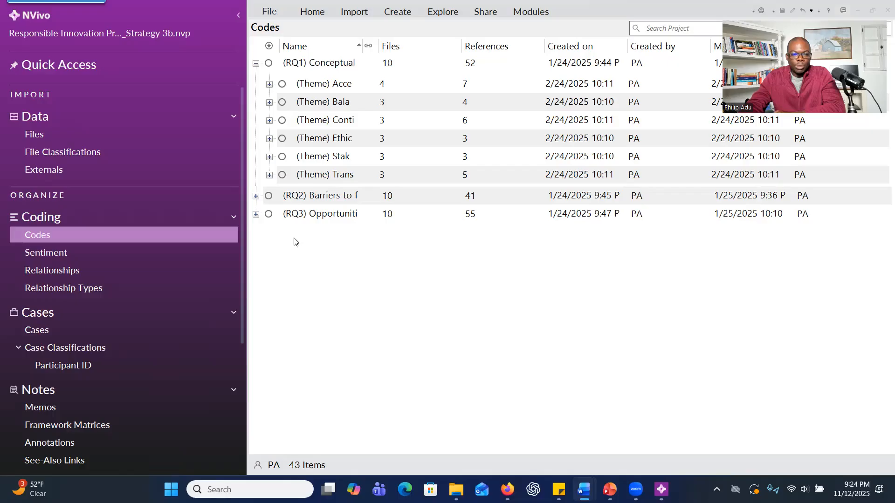
Review the participant files, and the themes and codes grouped under RQ1 and RQ3 in the code list.
left_click(60, 138)
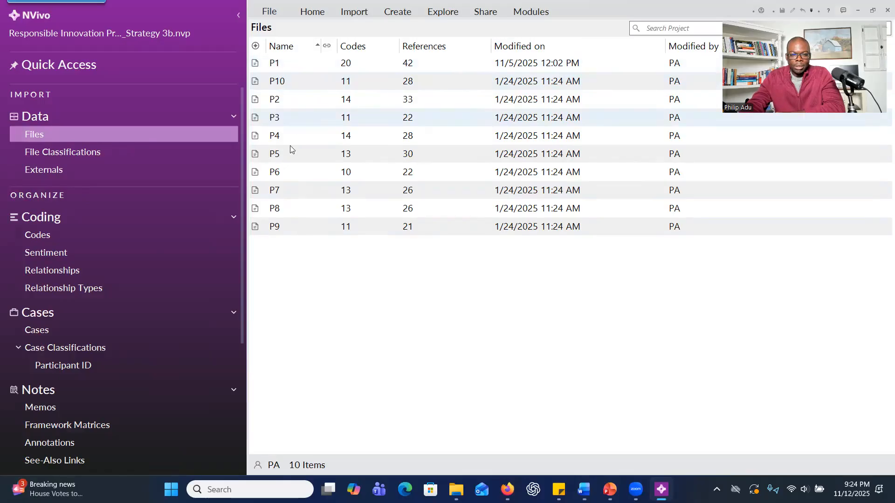
left_click(79, 236)
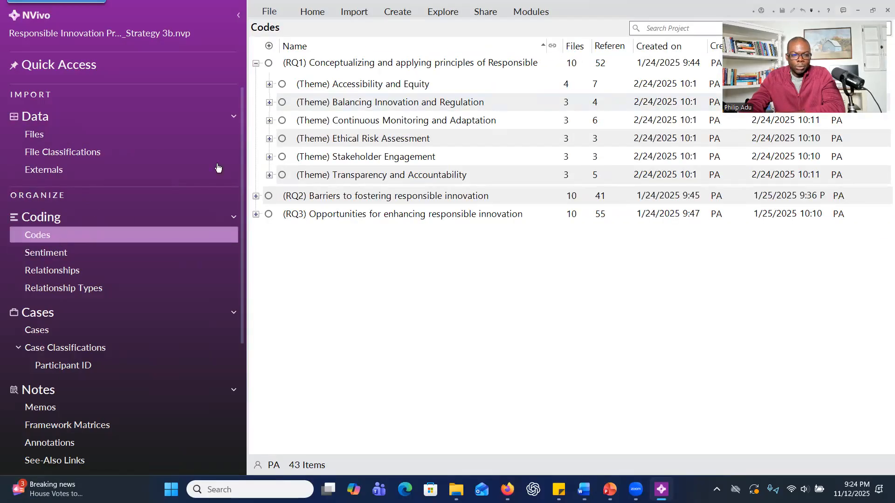
left_click(255, 64)
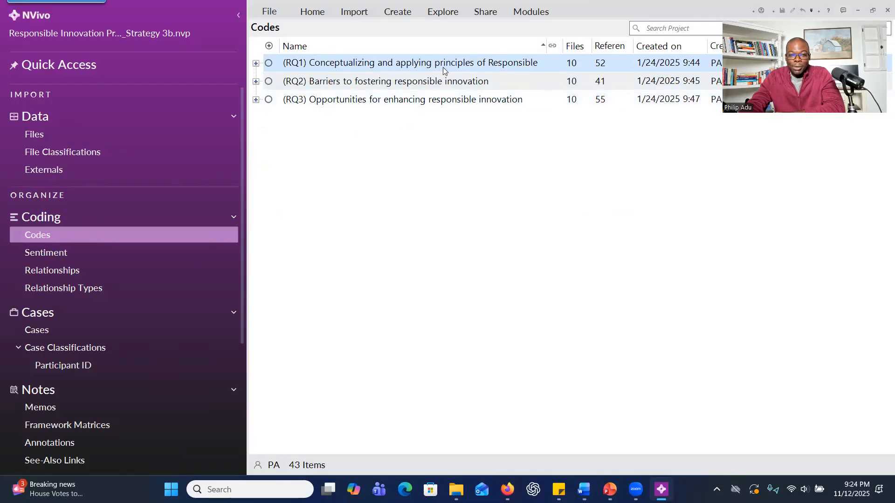
left_click(256, 64)
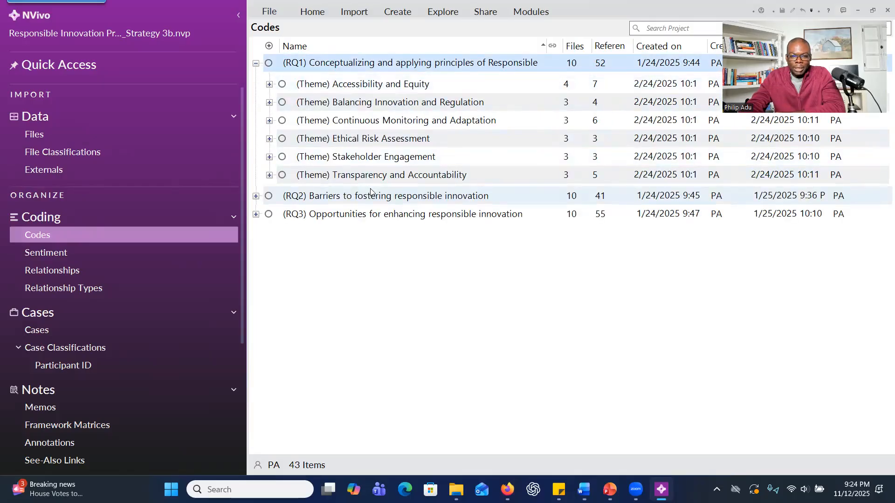
left_click(256, 214)
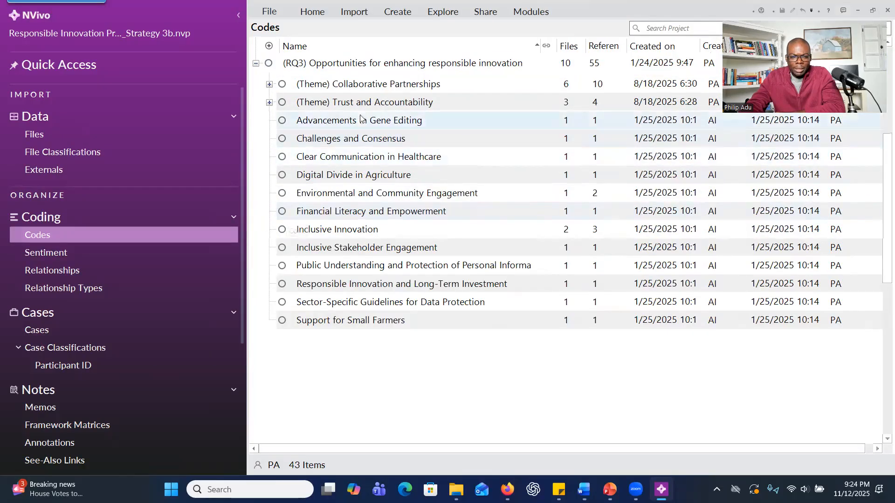
scroll(340, 189, "up", 2)
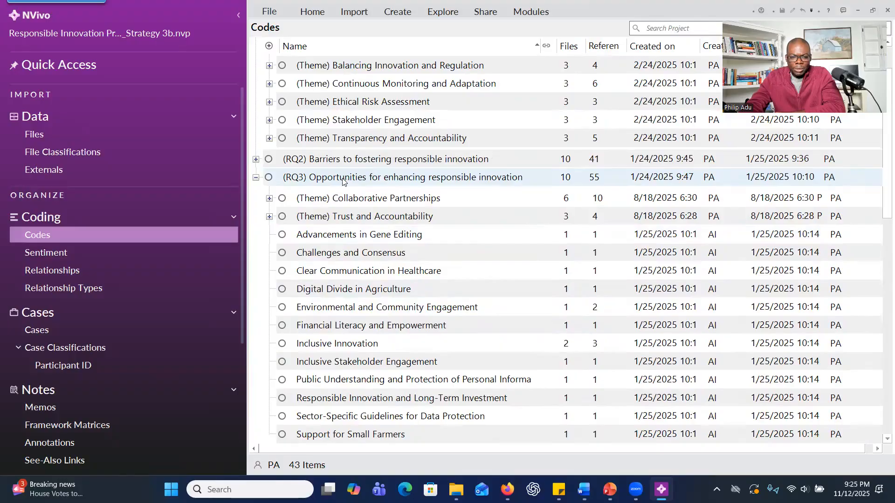
left_click(255, 178)
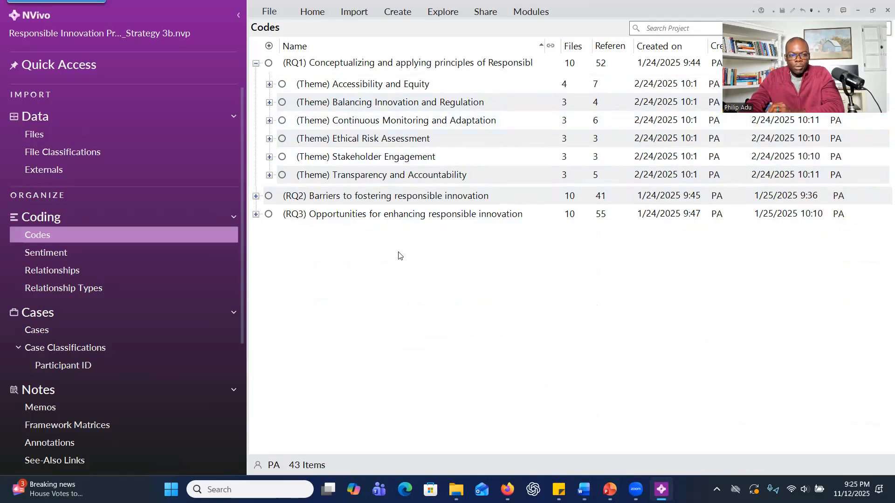
Check the product information for available NVivo software updates and dismiss the result message.
left_click(269, 12)
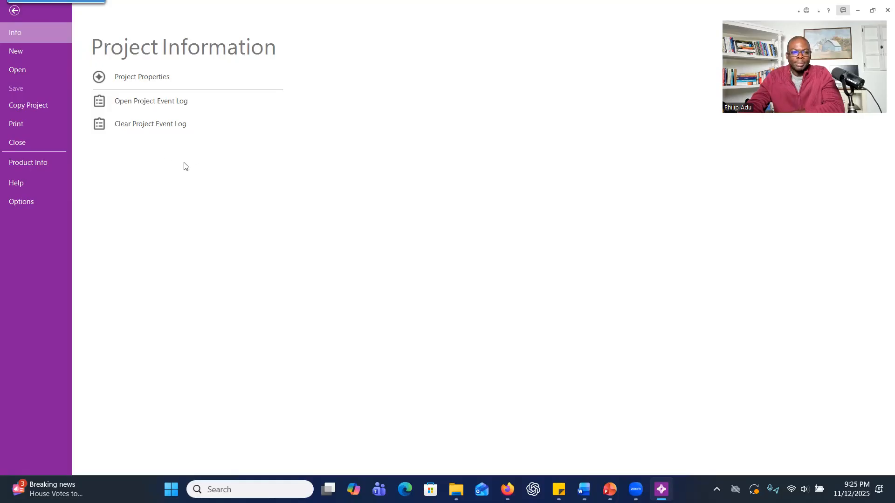
left_click(11, 13)
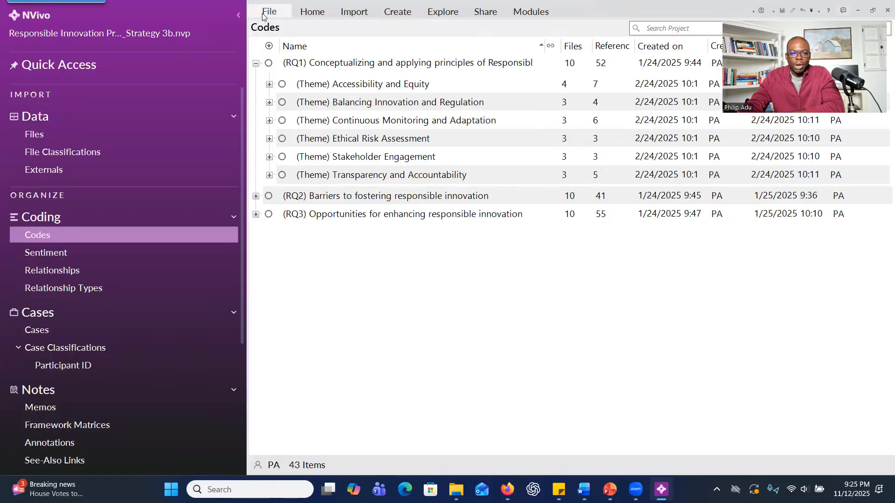
left_click(265, 17)
left_click(14, 11)
left_click(270, 17)
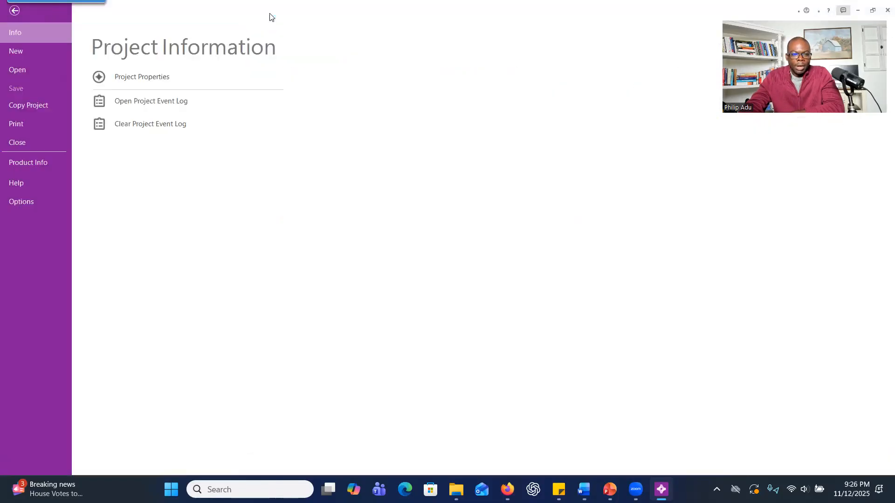
left_click(24, 163)
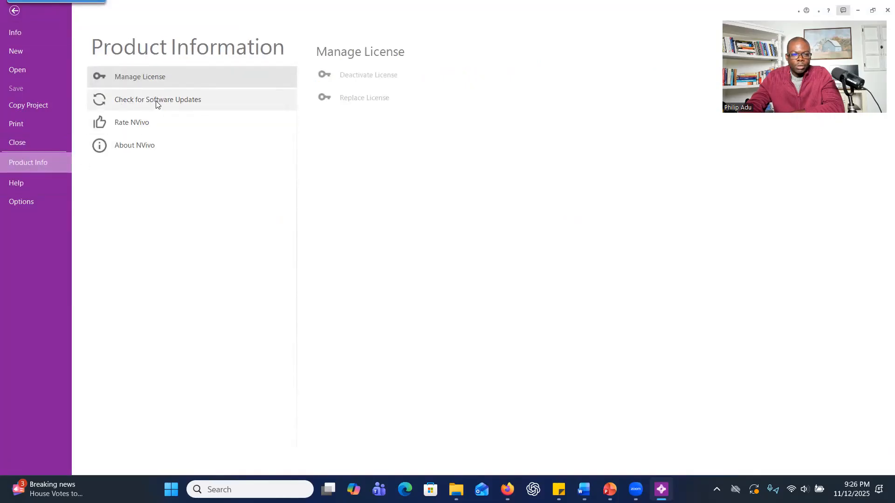
key("Escape")
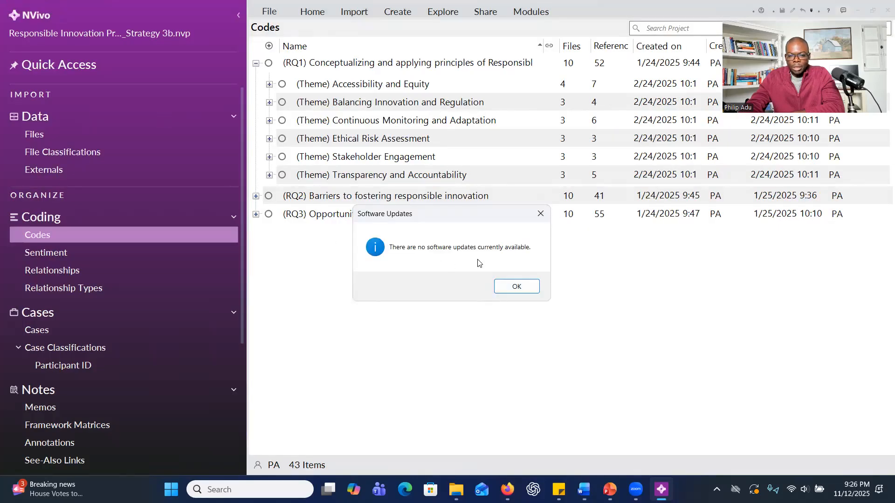
left_click(498, 287)
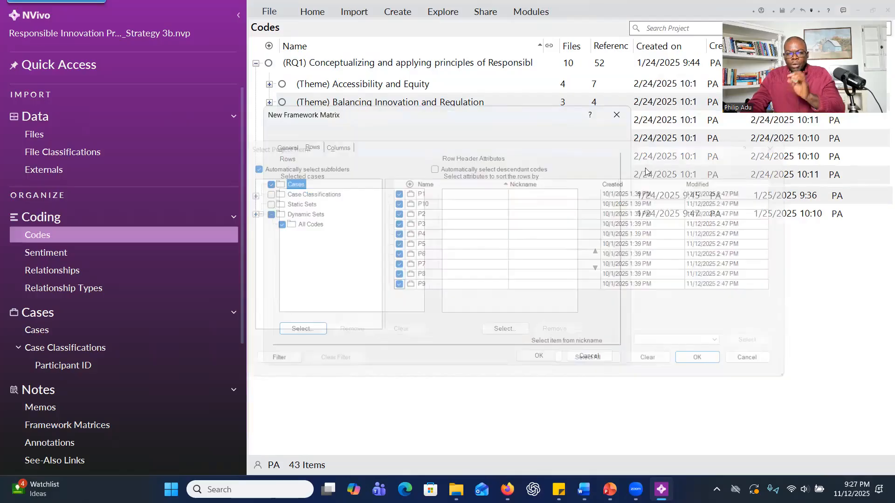
Review the participant cases and the Create as Cases command for the selected files P1 to P10.
left_click(617, 115)
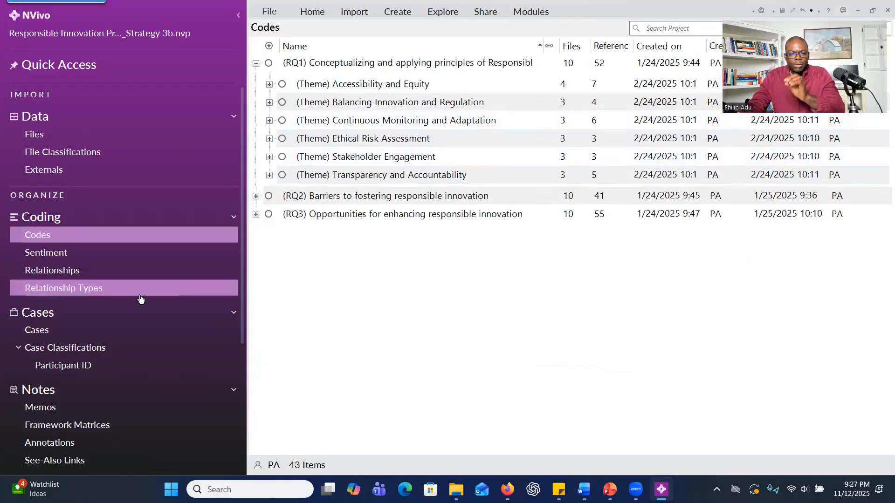
left_click(75, 329)
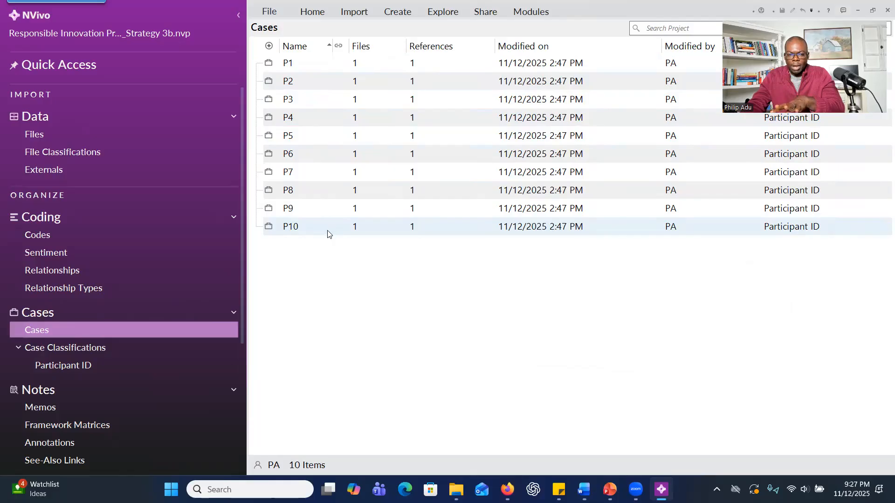
left_click(68, 140)
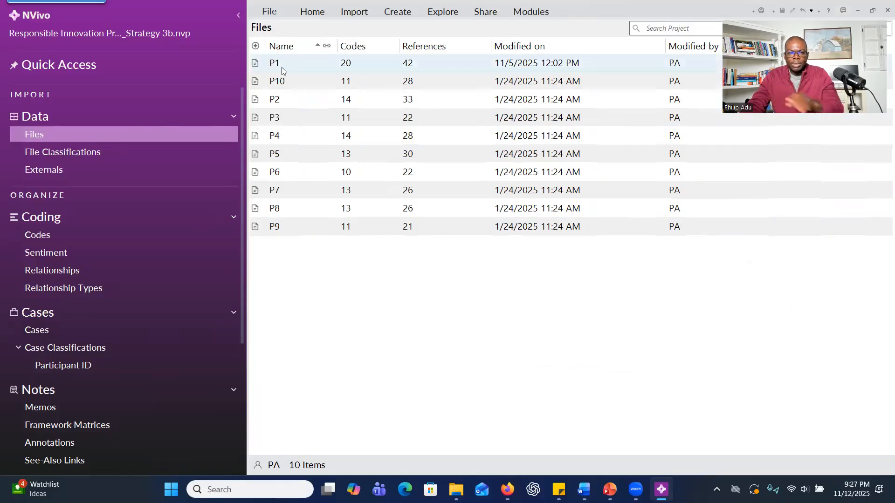
left_click(306, 222, "shift")
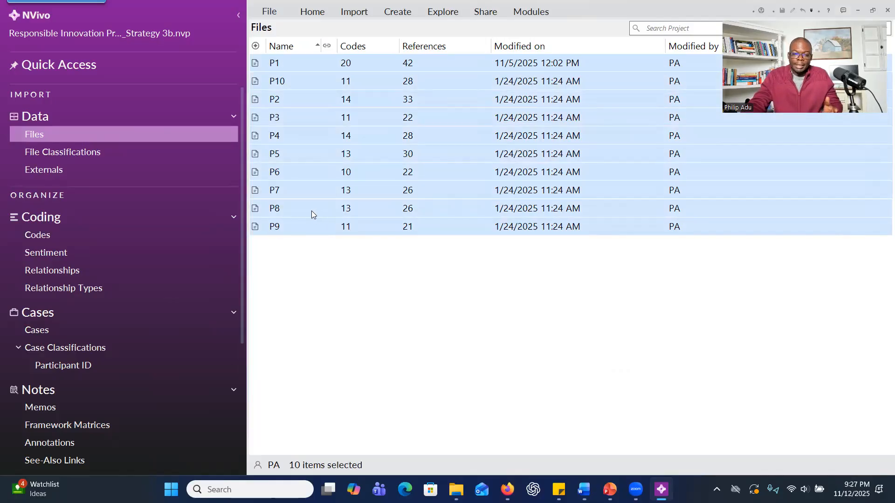
right_click(312, 213)
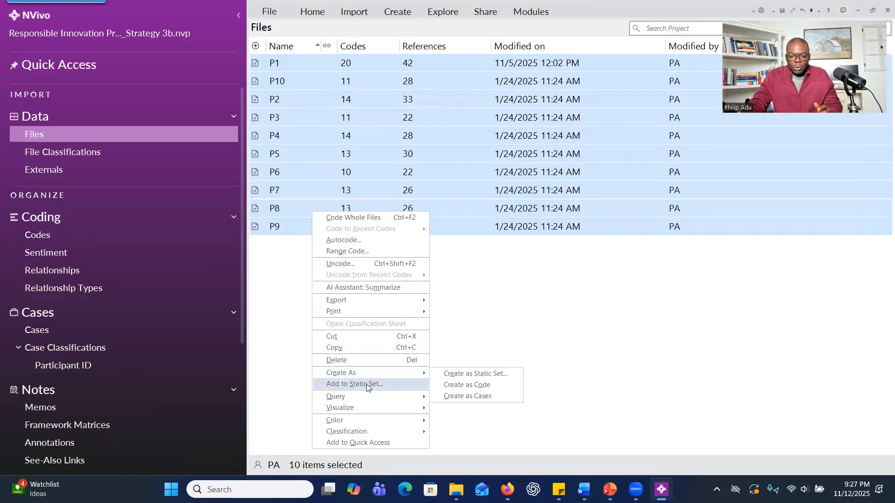
mouse_move(374, 374)
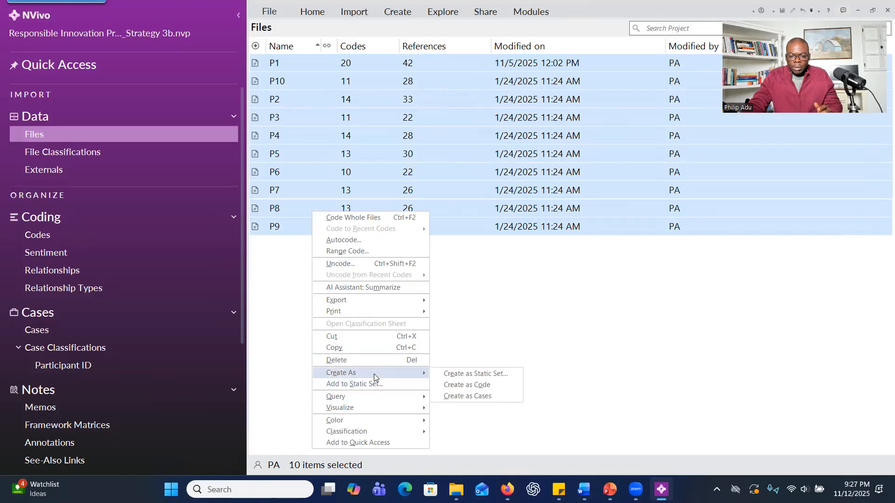
left_click(492, 393)
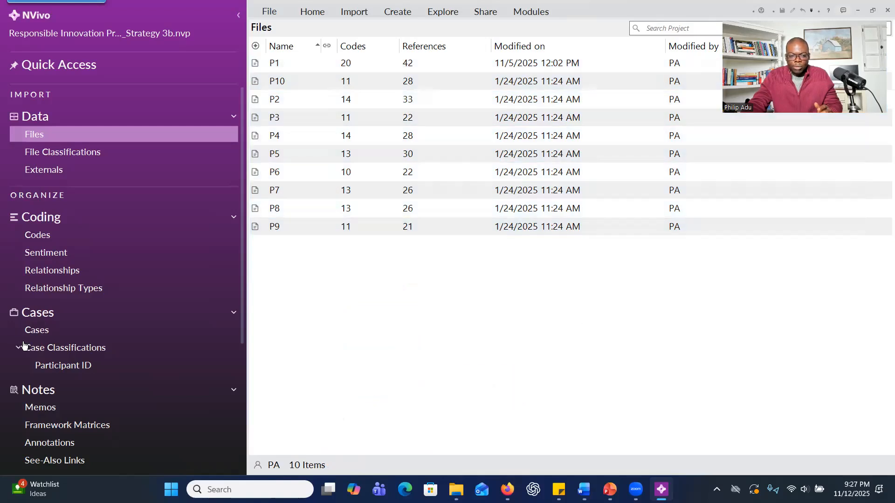
left_click(40, 338)
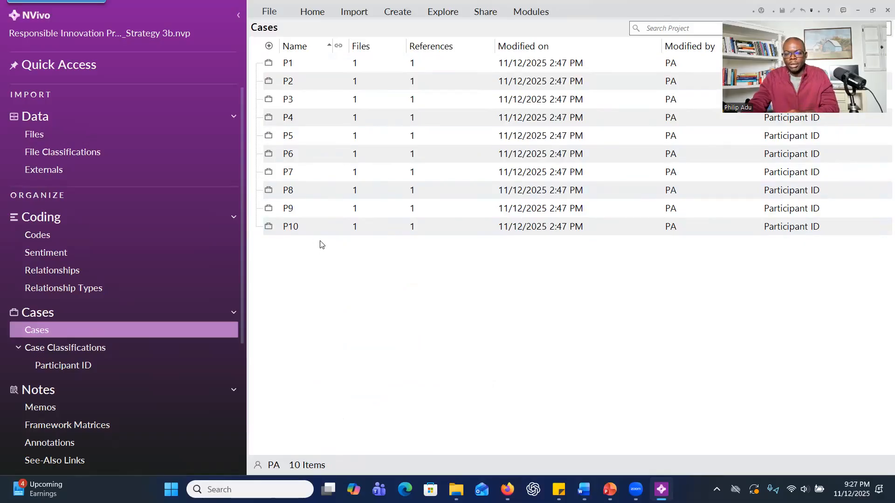
Start a new framework matrix and name it Themes for Research Question 1.
left_click(395, 13)
left_click(309, 39)
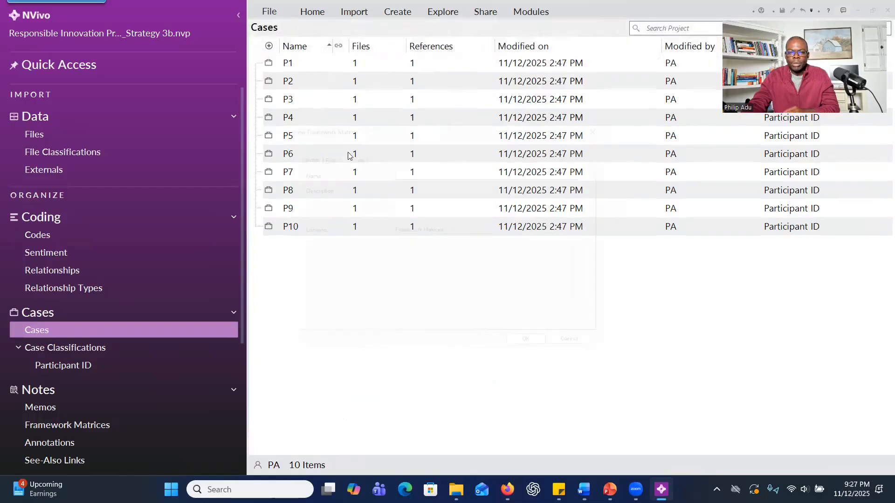
type("Themes for Resw")
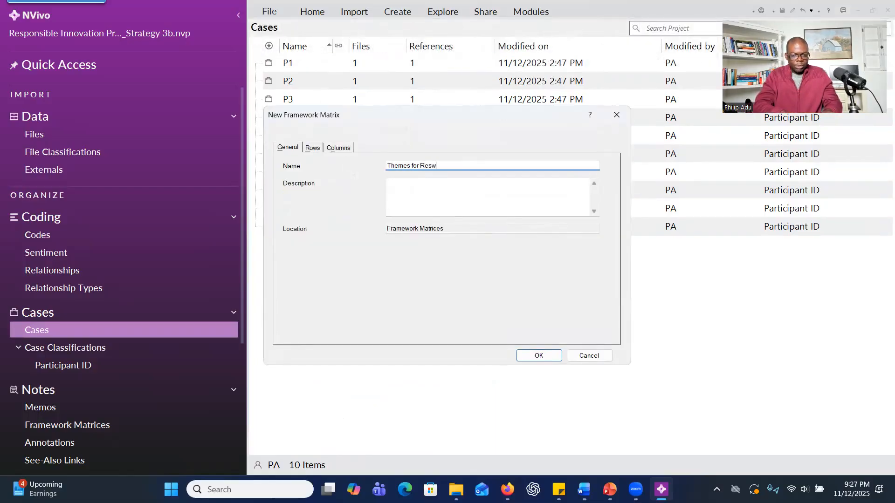
key("BackSpace")
key("BackSpace")
type("search Question 1")
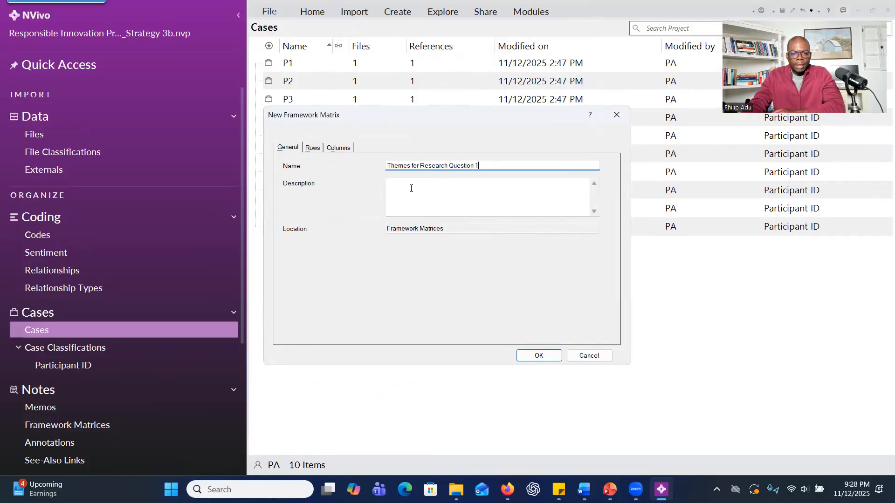
Add the participant cases P1 to P10 as the rows of the framework matrix.
left_click(312, 147)
left_click(300, 329)
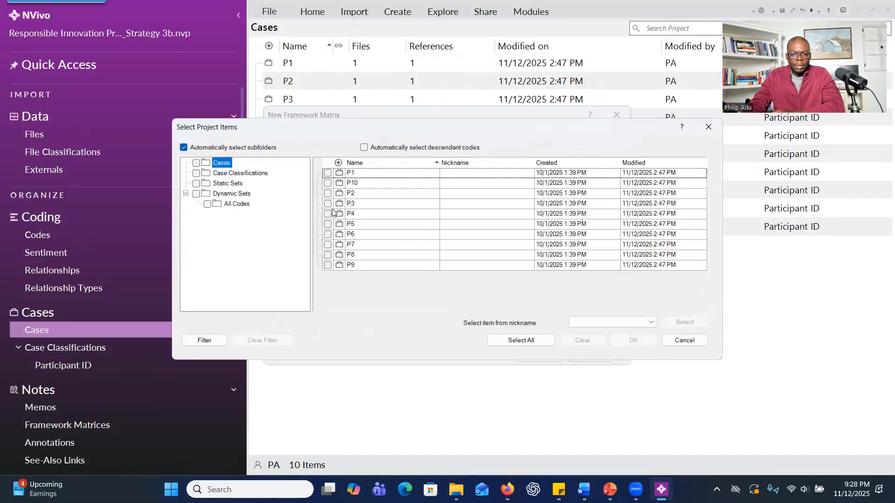
left_click(328, 172)
left_click(328, 183)
left_click(328, 193)
left_click(328, 204)
left_click(328, 214)
left_click(328, 224)
left_click(327, 234)
left_click(327, 245)
left_click(328, 255)
left_click(327, 265)
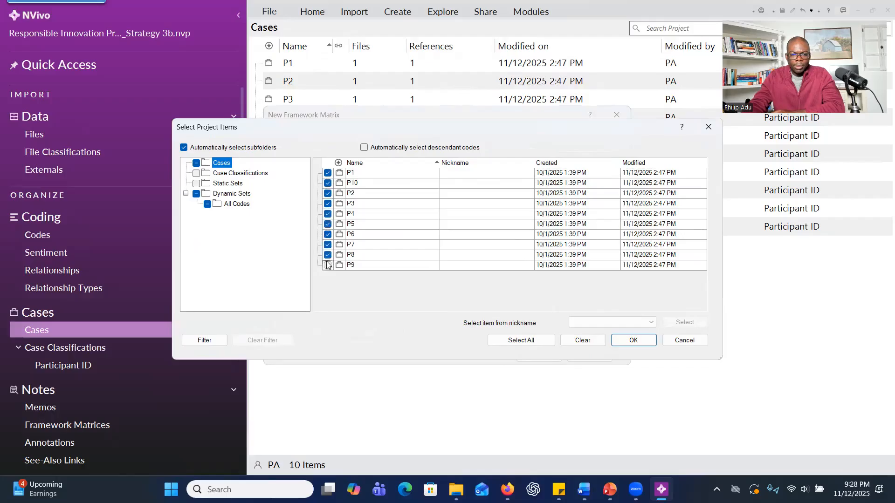
left_click(633, 342)
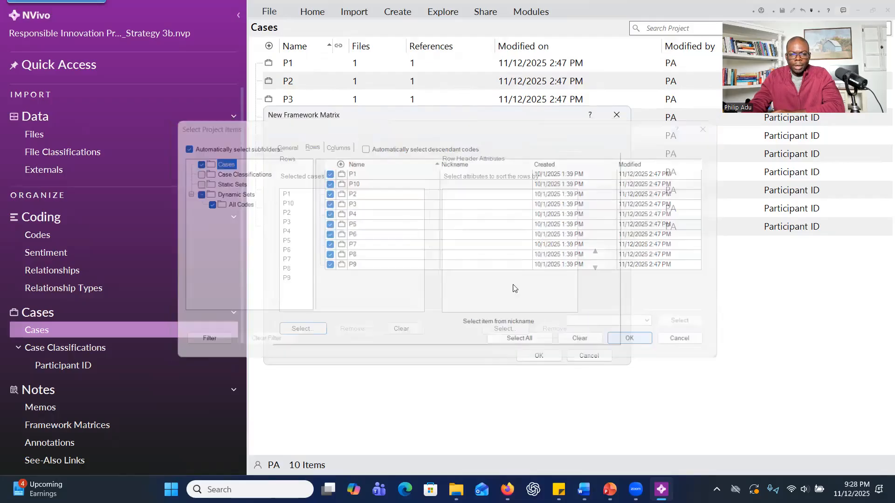
Add all six theme codes under RQ1, without their descendant codes, as the matrix columns and create the framework matrix.
left_click(347, 149)
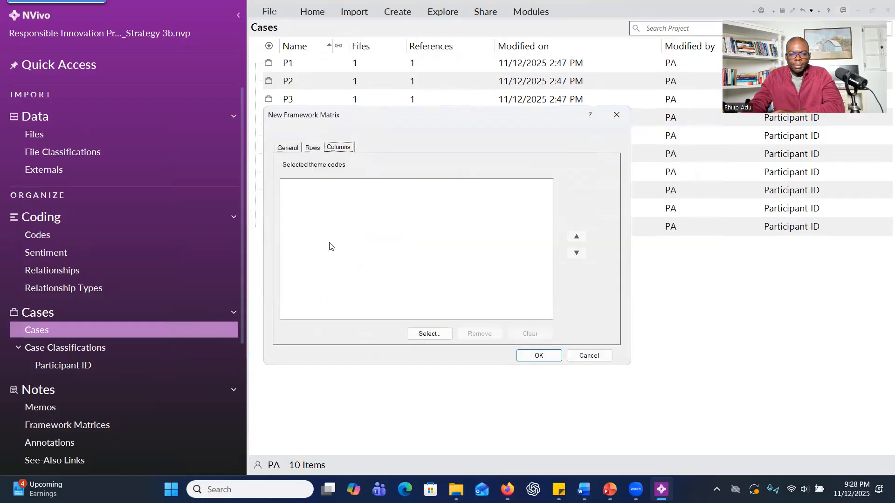
left_click(419, 333)
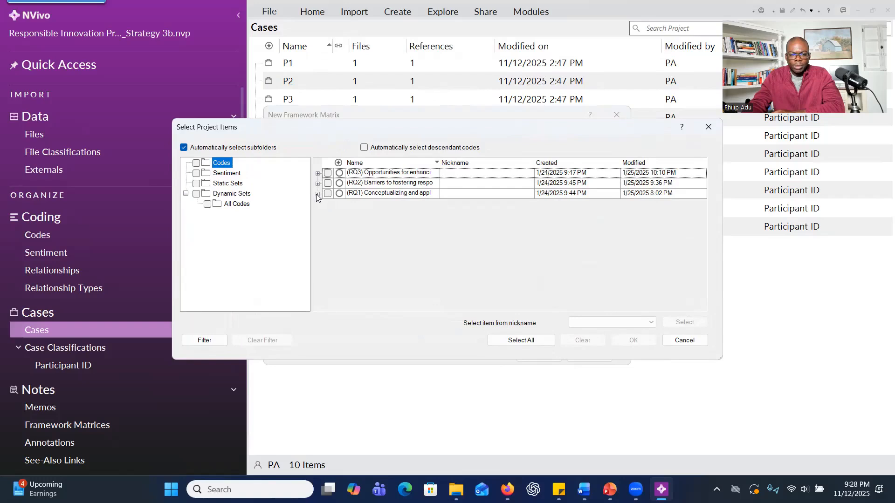
left_click(318, 194)
left_click(336, 206)
left_click(336, 216)
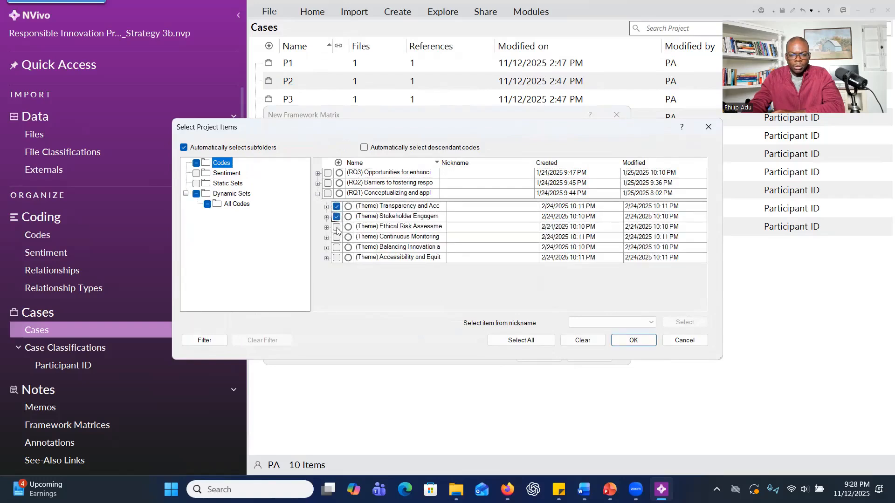
left_click(336, 227)
left_click(337, 237)
left_click(337, 247)
left_click(336, 257)
left_click(633, 341)
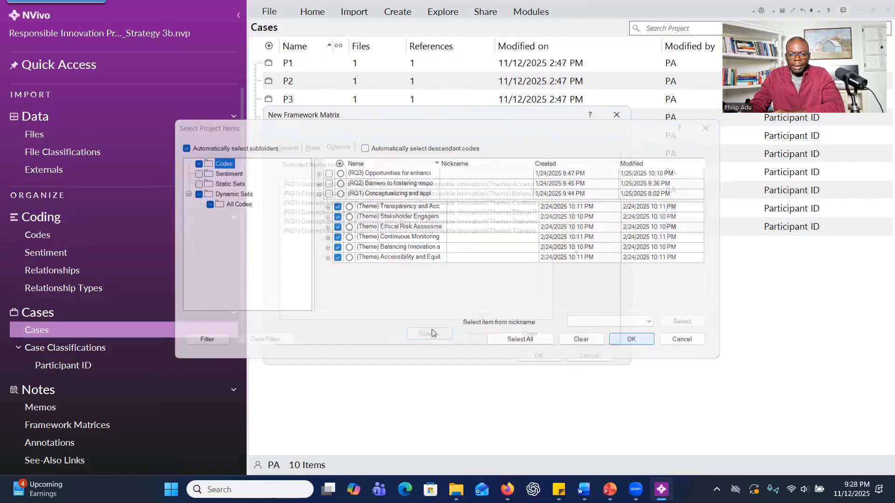
left_click(536, 356)
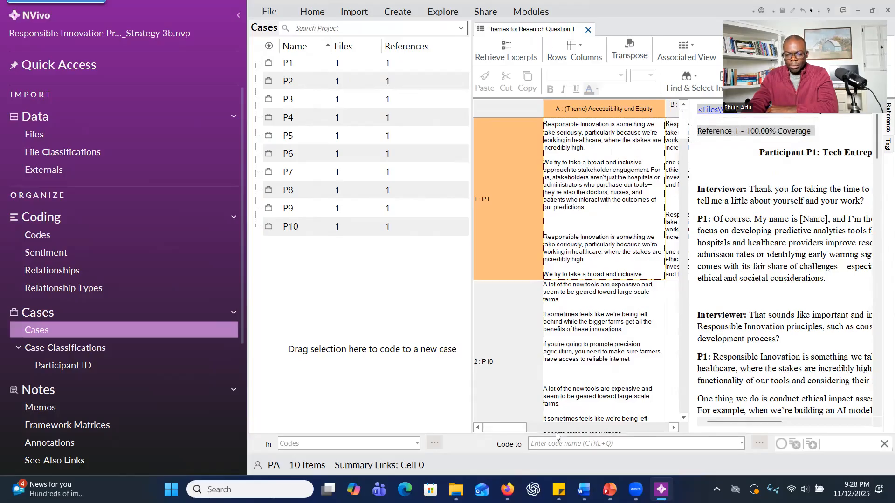
Undock the Themes for Research Question 1 matrix into its own window and maximize it.
left_click_drag(510, 426, 637, 424)
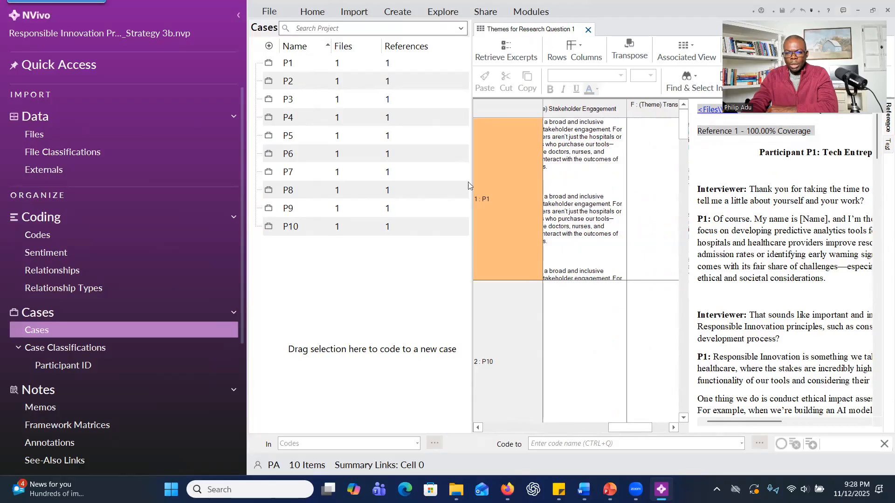
right_click(521, 31)
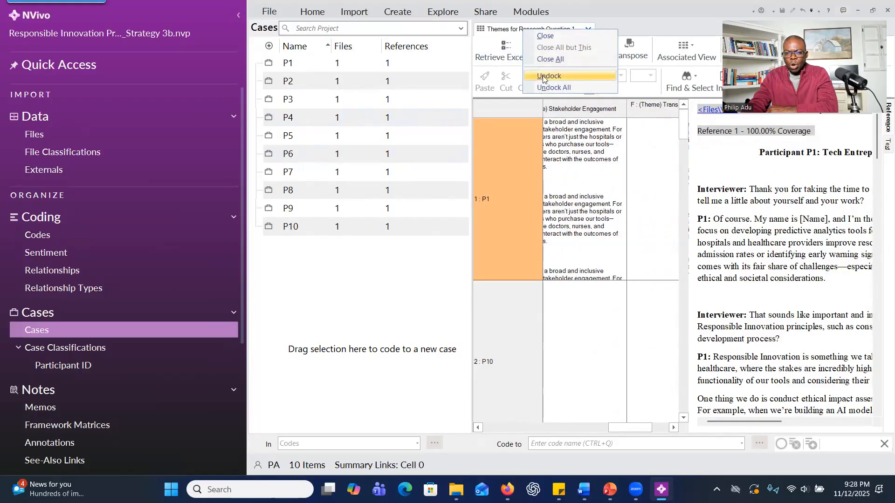
left_click(543, 74)
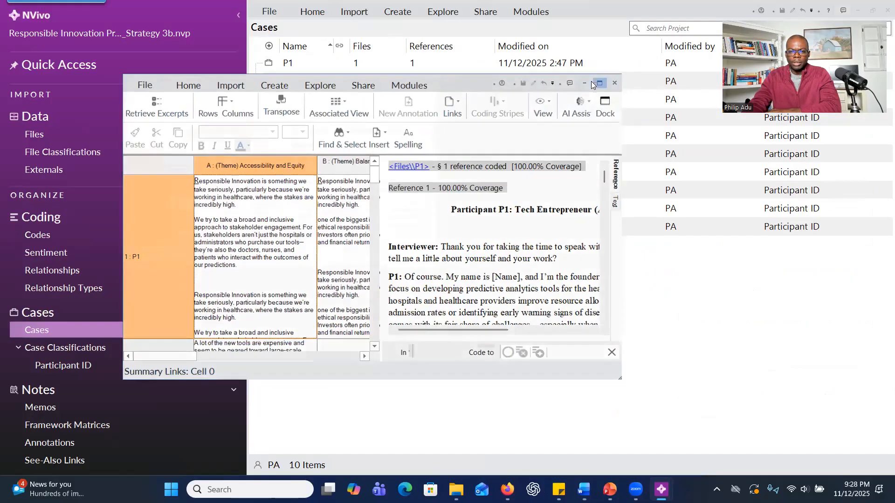
left_click(595, 84)
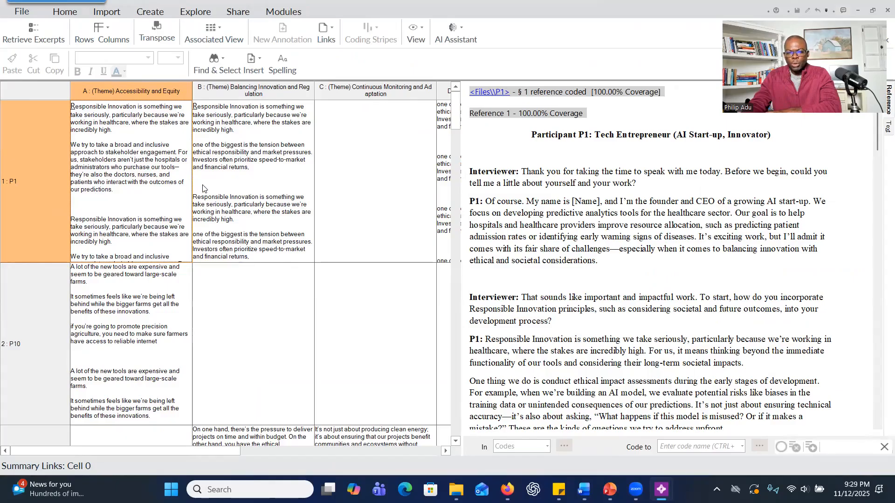
Retrieve the coded excerpts into the matrix cells and review the excerpts across the participant rows.
left_click(30, 41)
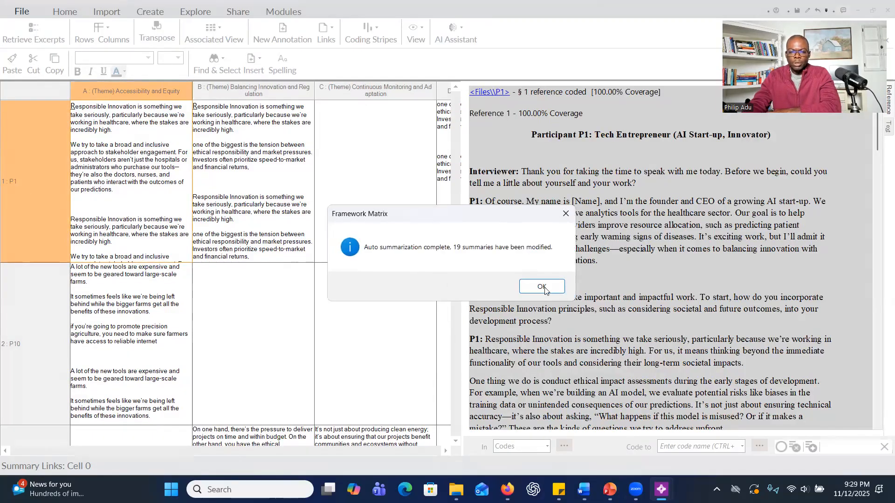
left_click(521, 286)
scroll(147, 172, "down", 1)
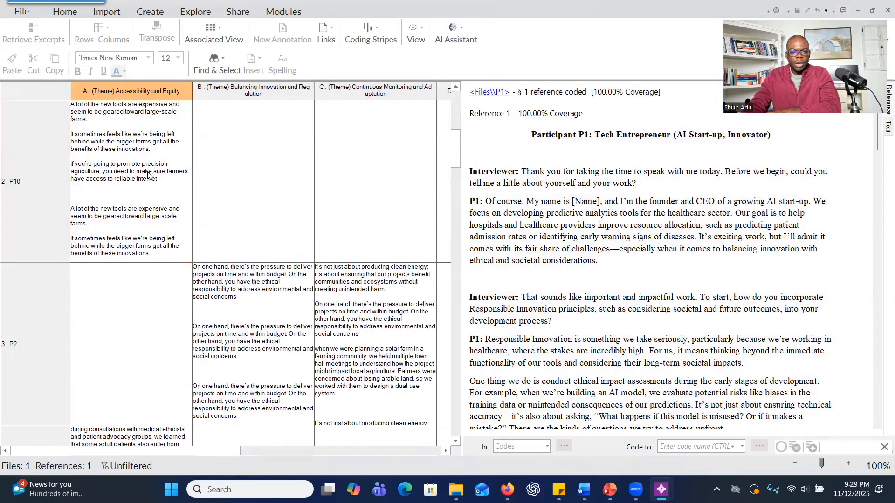
left_click(171, 190)
scroll(236, 183, "down", 1)
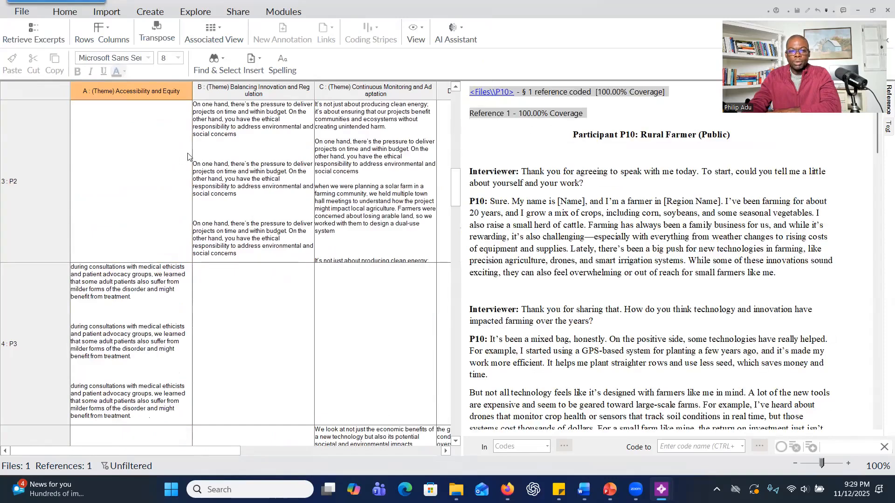
scroll(172, 177, "up", 2)
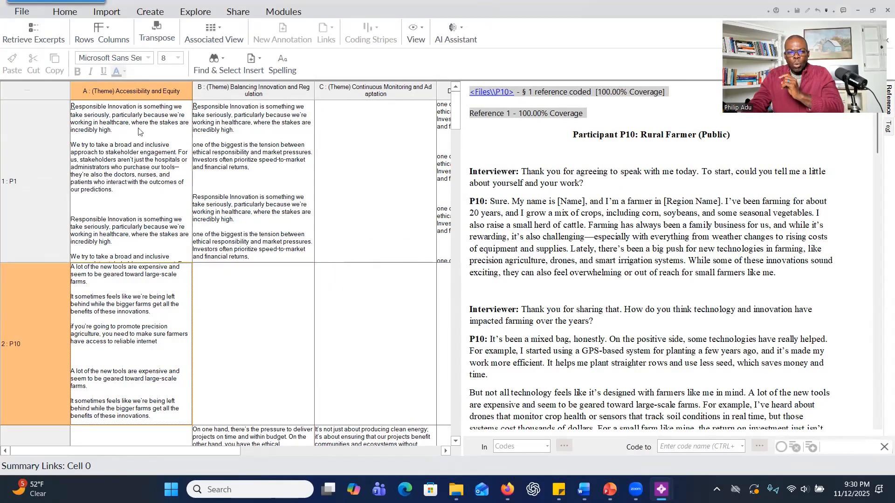
Highlight the Column Coding in P1's transcript for the Accessibility and Equity theme cell.
left_click(106, 129)
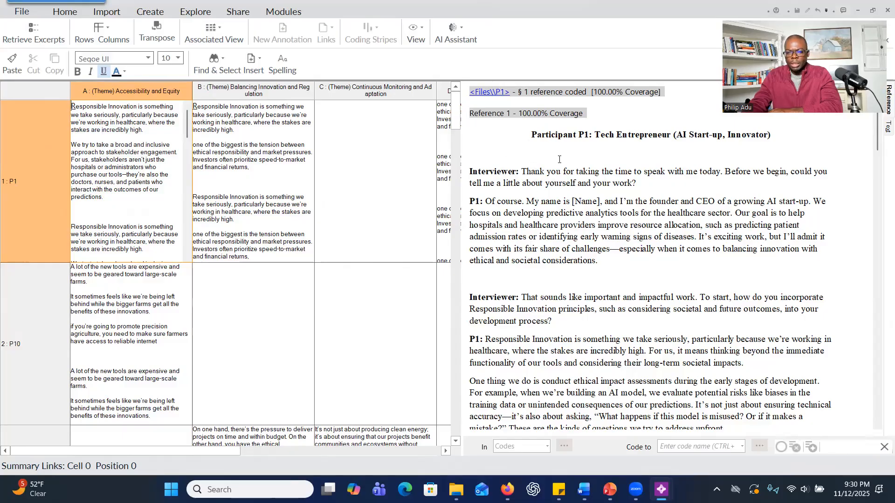
left_click_drag(598, 309, 544, 135)
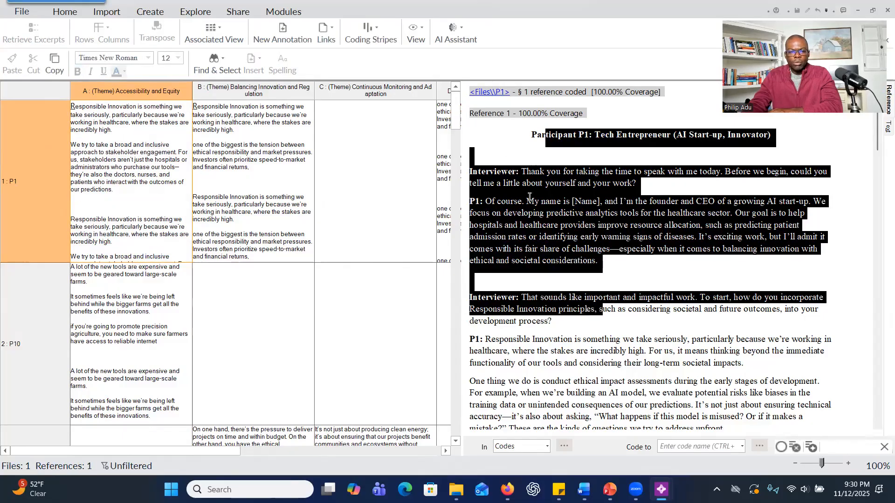
left_click(540, 184)
left_click(115, 141)
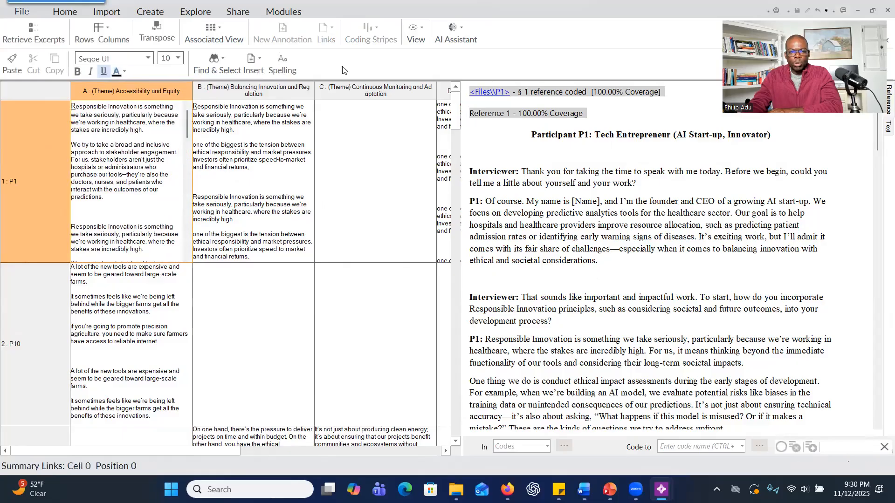
left_click(416, 33)
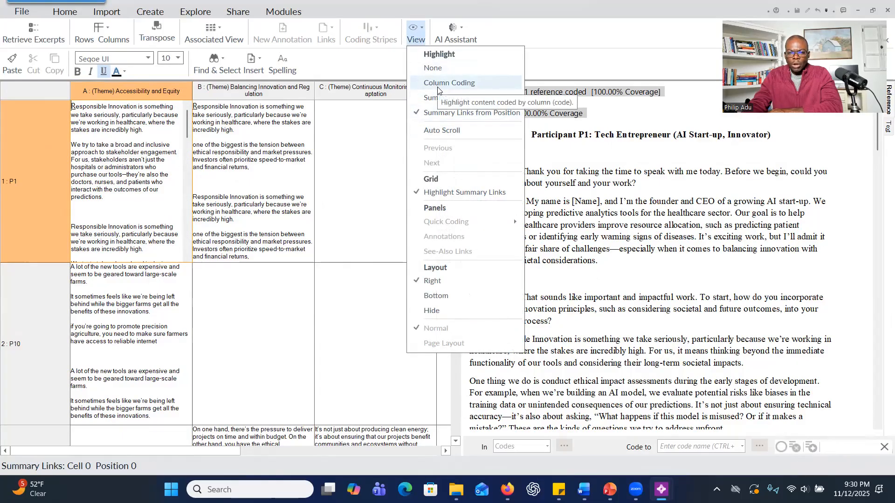
left_click(438, 89)
Examine the passages highlighted for Accessibility and Equity throughout P1's interview transcript.
scroll(585, 292, "down", 3)
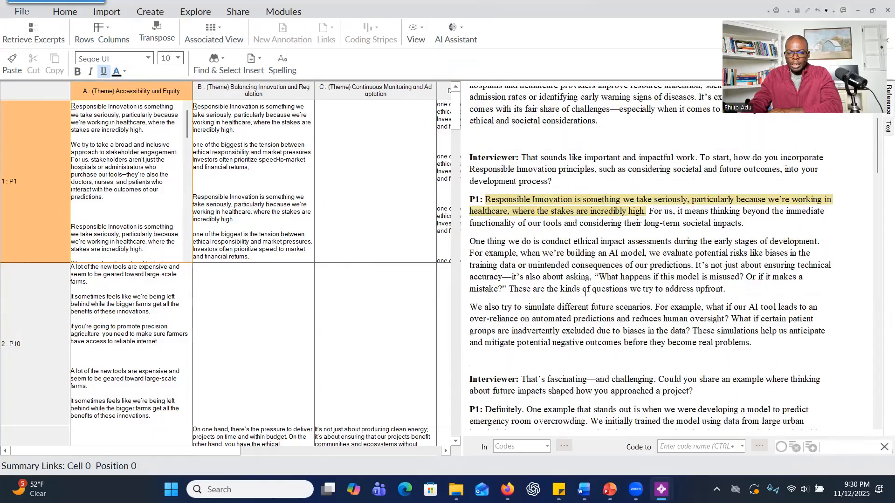
scroll(556, 209, "down", 2)
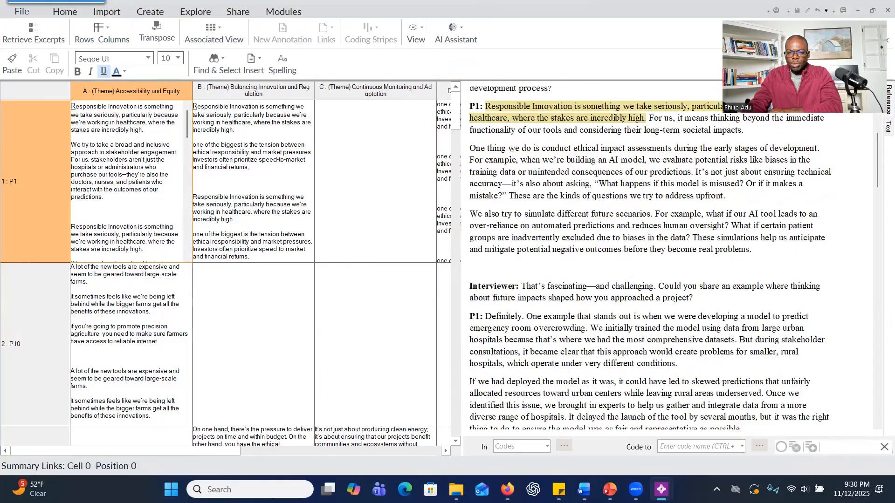
left_click(539, 205)
scroll(549, 228, "down", 15)
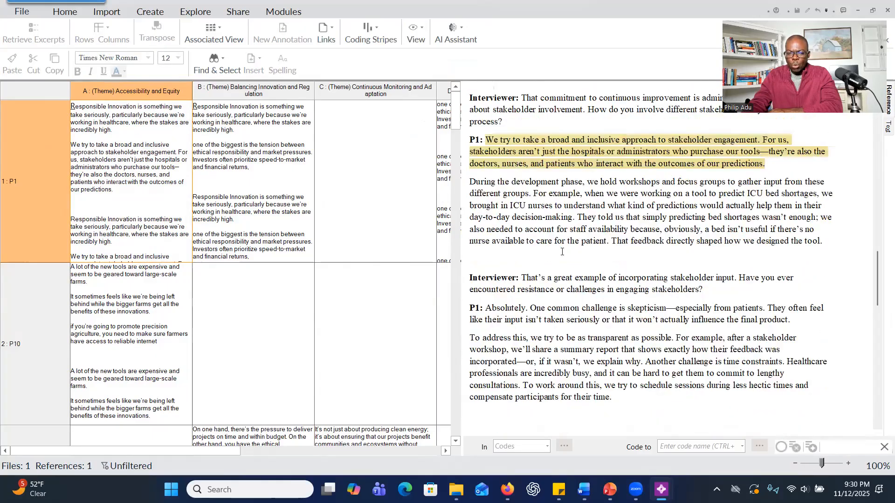
scroll(562, 252, "down", 6)
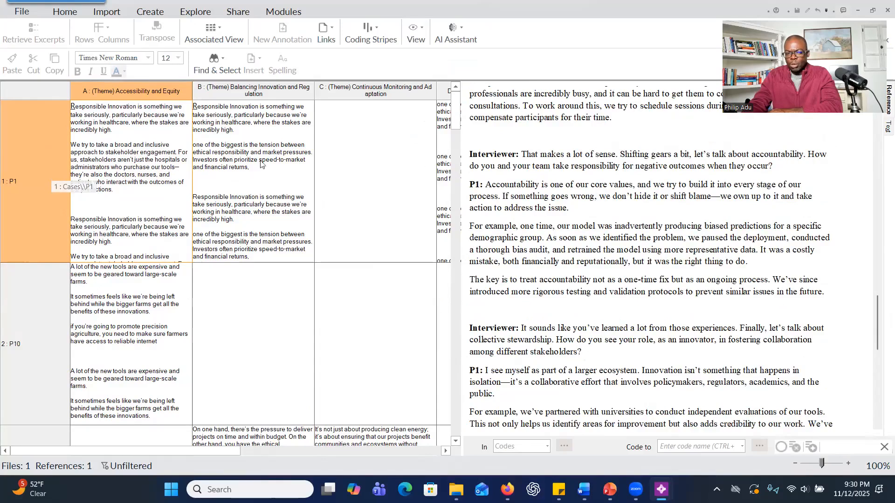
scroll(527, 210, "down", 10)
scroll(524, 215, "up", 4)
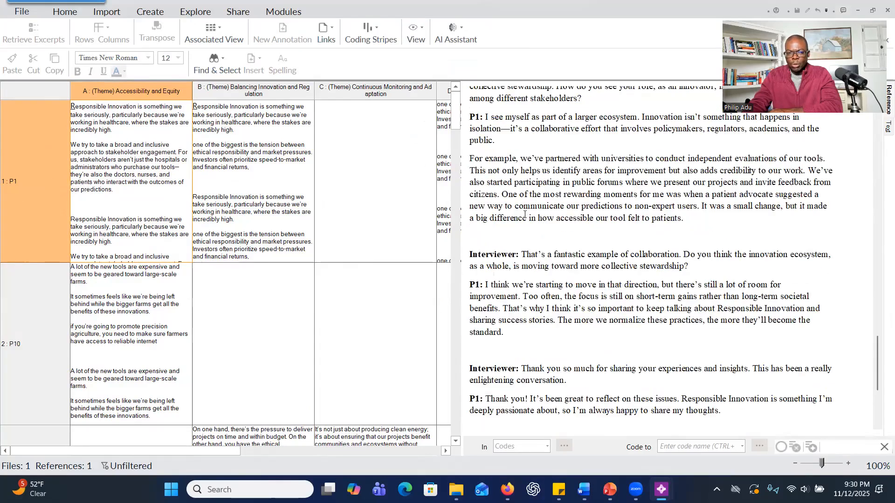
scroll(525, 215, "up", 3)
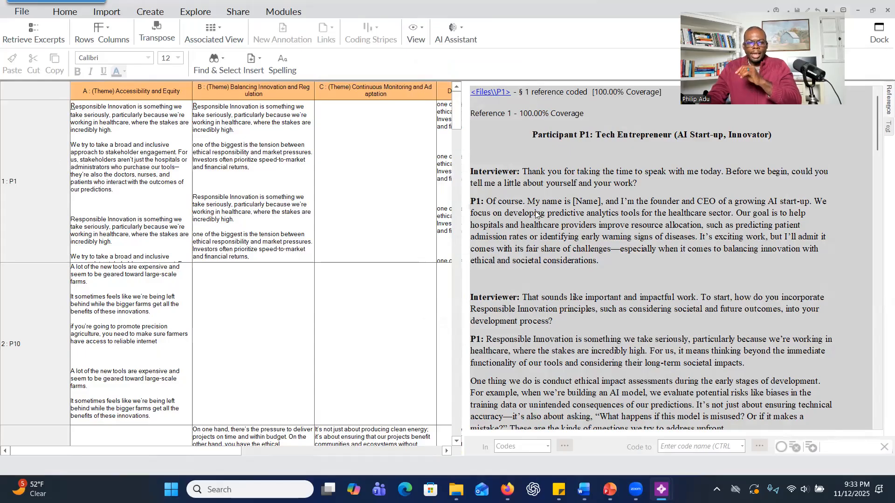
Select the full excerpt text in P1's Accessibility and Equity cell, and review the excerpts from the beginning.
left_click(141, 132)
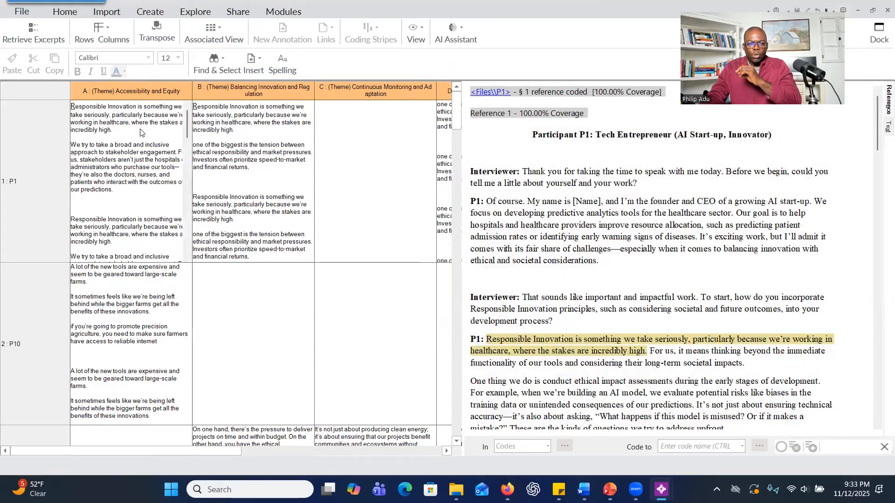
left_click(142, 130)
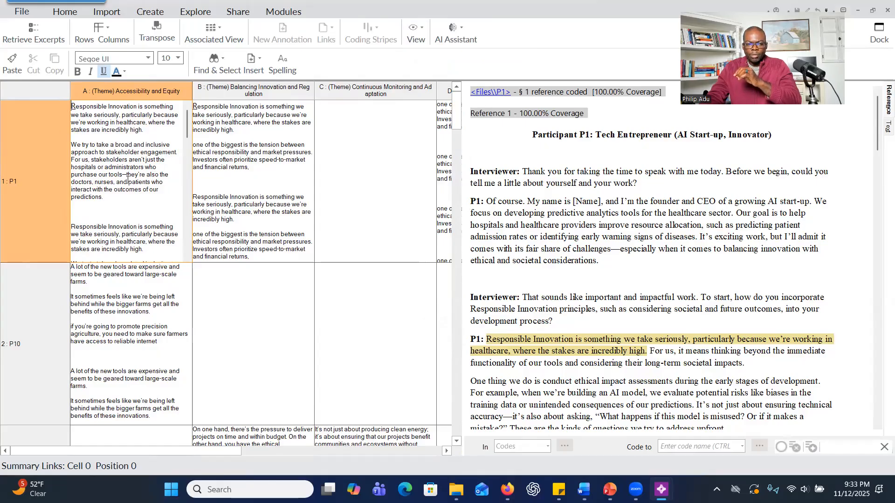
left_click(68, 108)
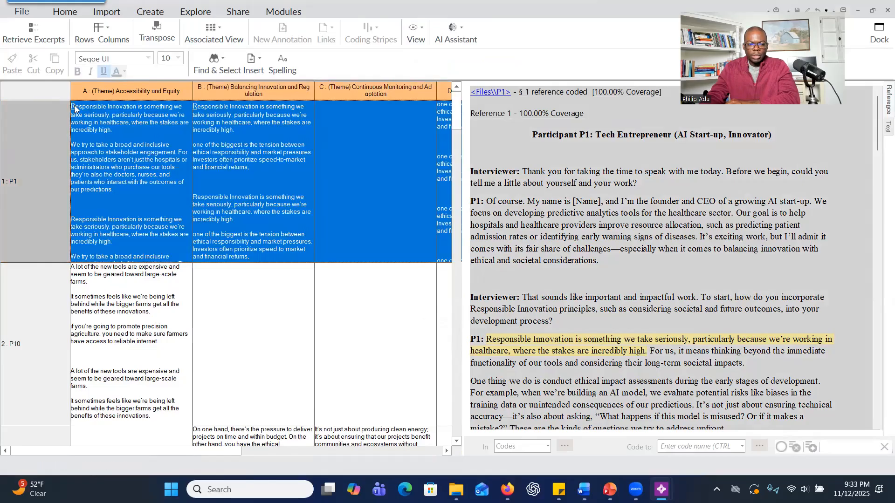
left_click_drag(75, 108, 185, 283)
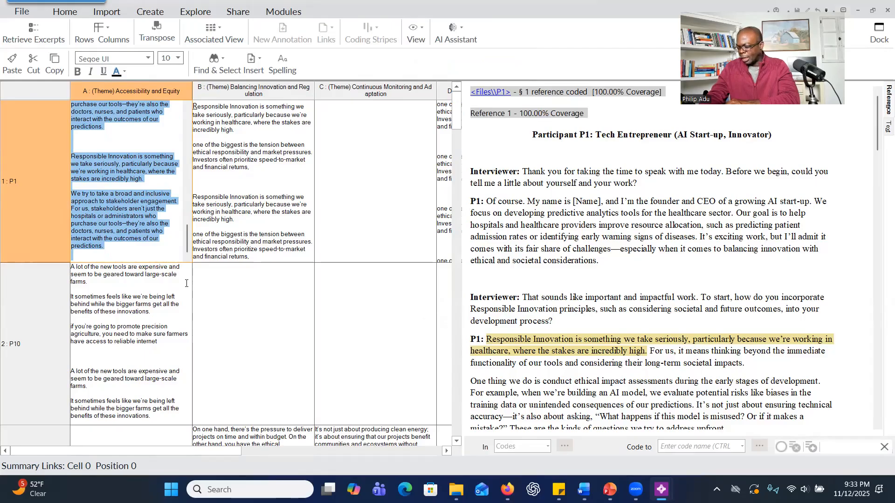
left_click(71, 107)
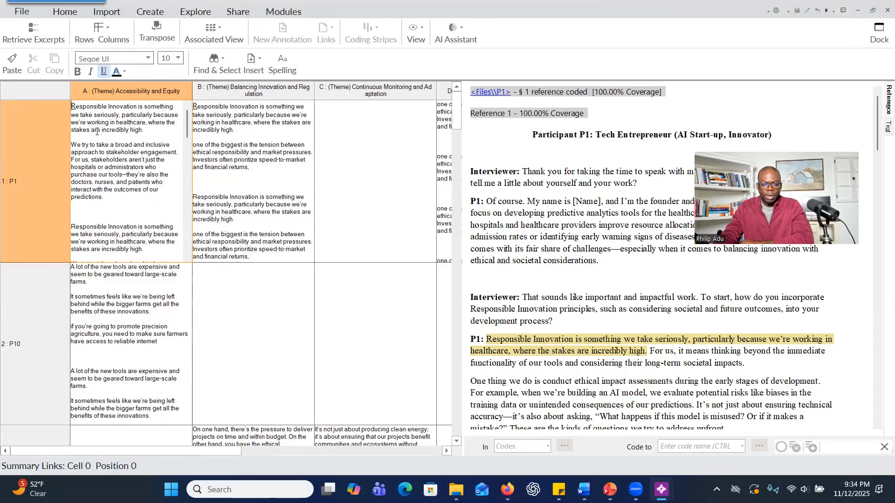
scroll(117, 158, "down", 2)
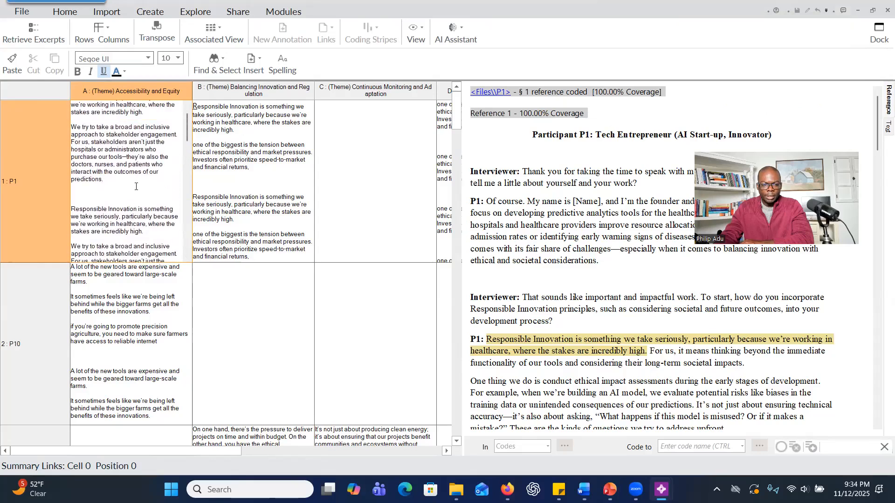
Start the AI Assistant's Summarize Coded Content for P1's Accessibility and Equity cell, opening and accepting the AI Terms of Use.
scroll(137, 189, "up", 1)
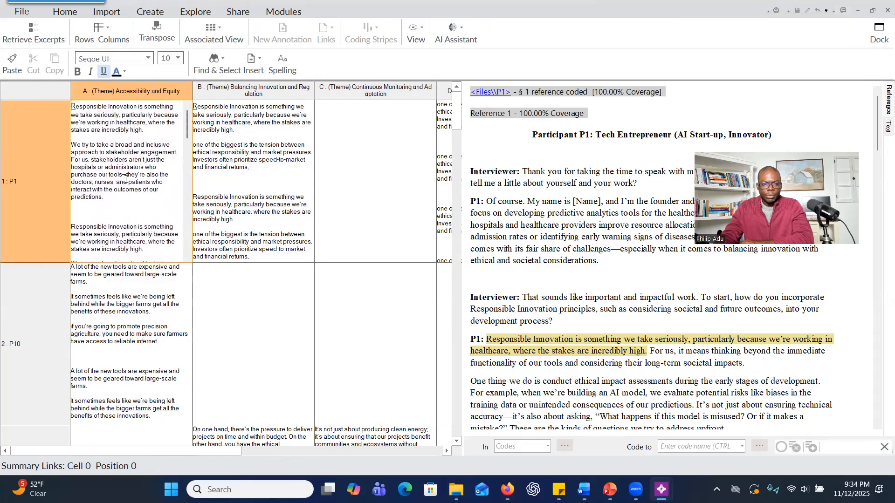
left_click(457, 39)
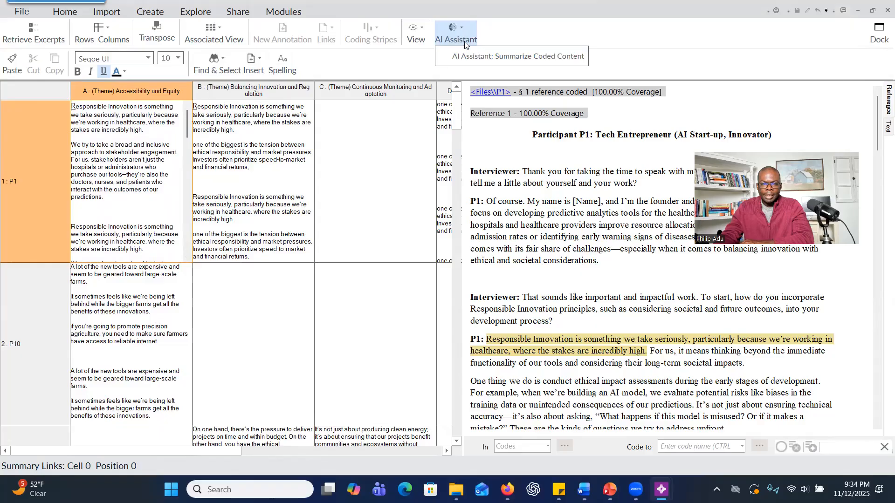
left_click(486, 59)
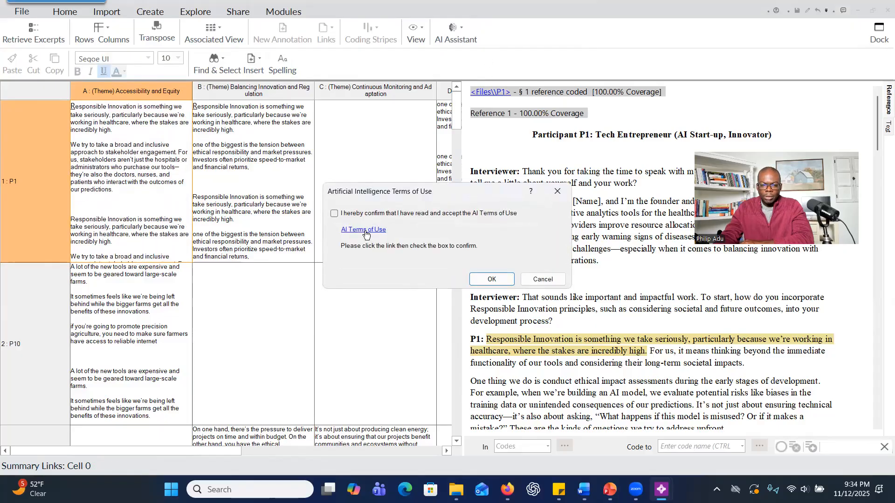
left_click(366, 230)
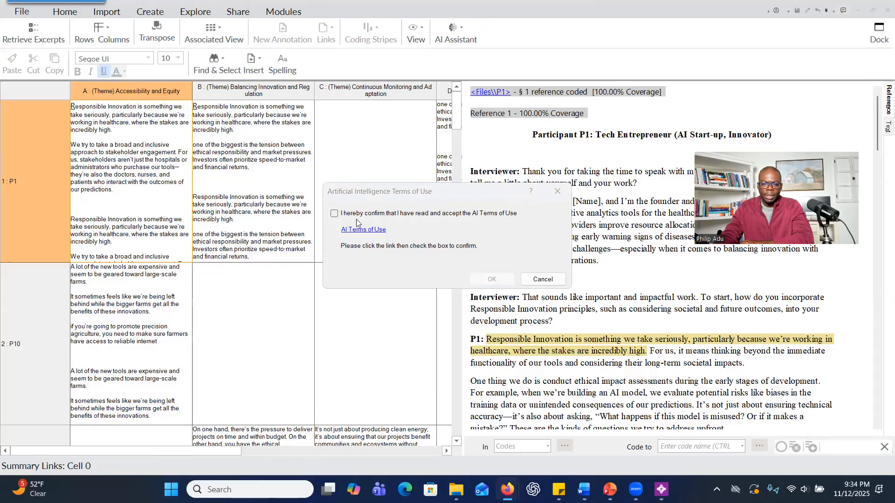
left_click(334, 214)
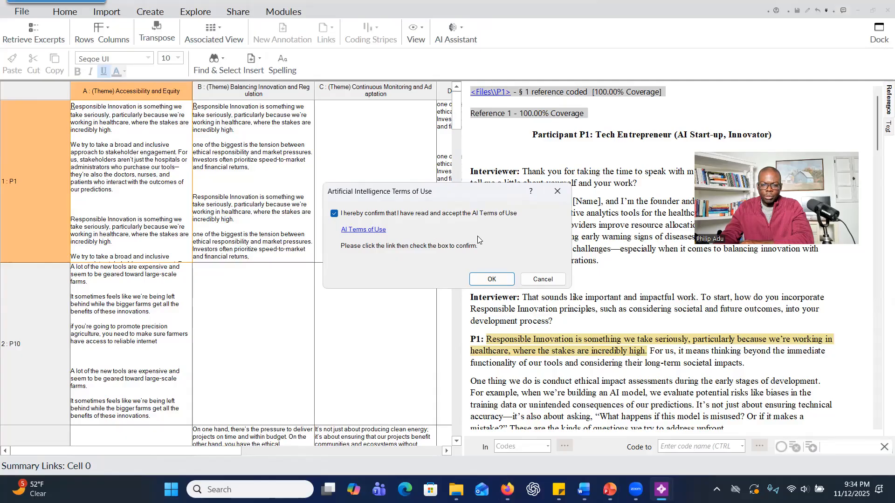
left_click(486, 280)
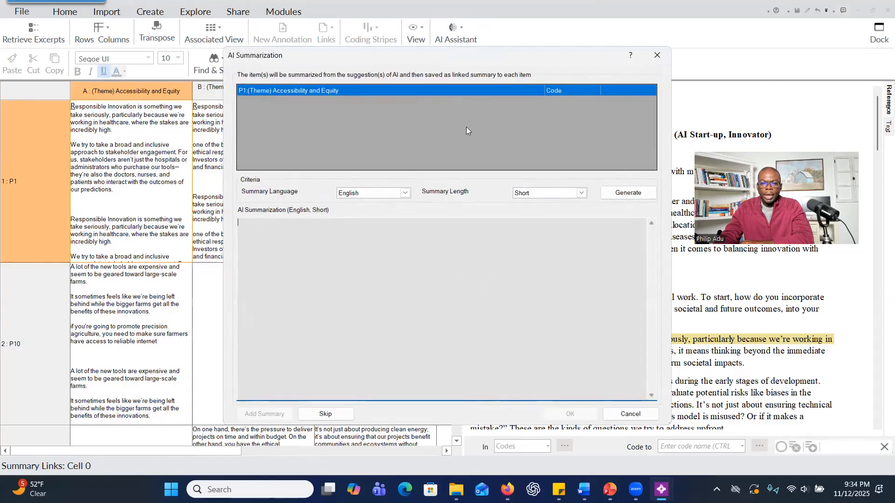
Generate an English AI summary of Standard length for P1's Accessibility and Equity cell and save it to the cell.
left_click(535, 195)
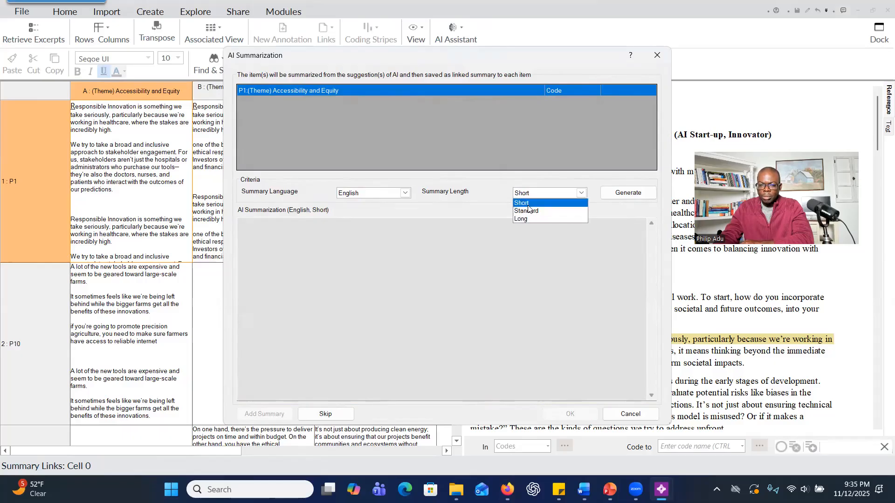
left_click(528, 206)
left_click(539, 194)
left_click(531, 210)
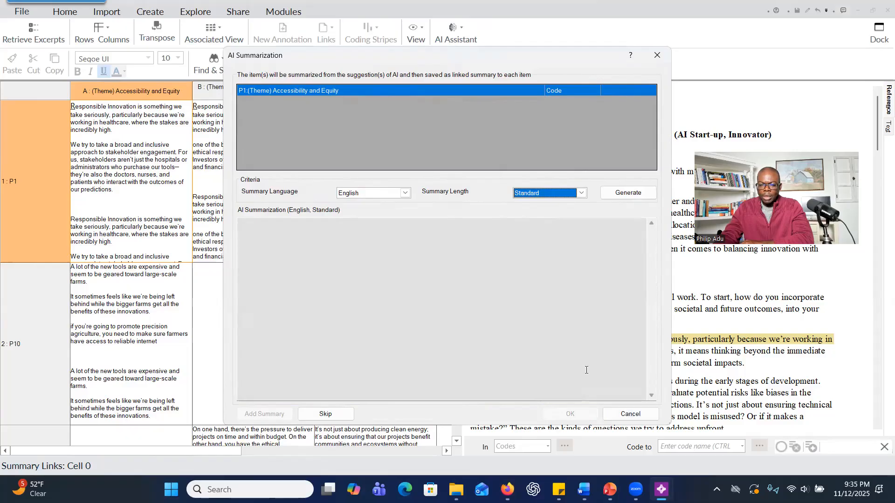
left_click(621, 197)
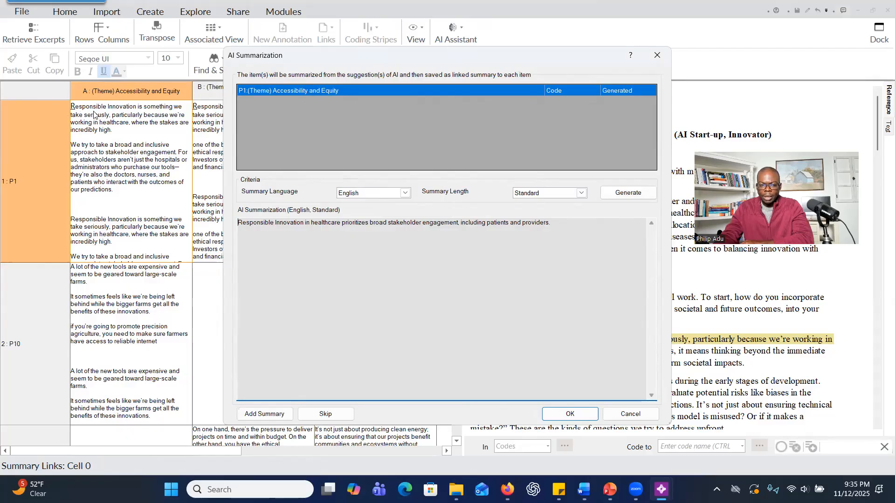
left_click(263, 419)
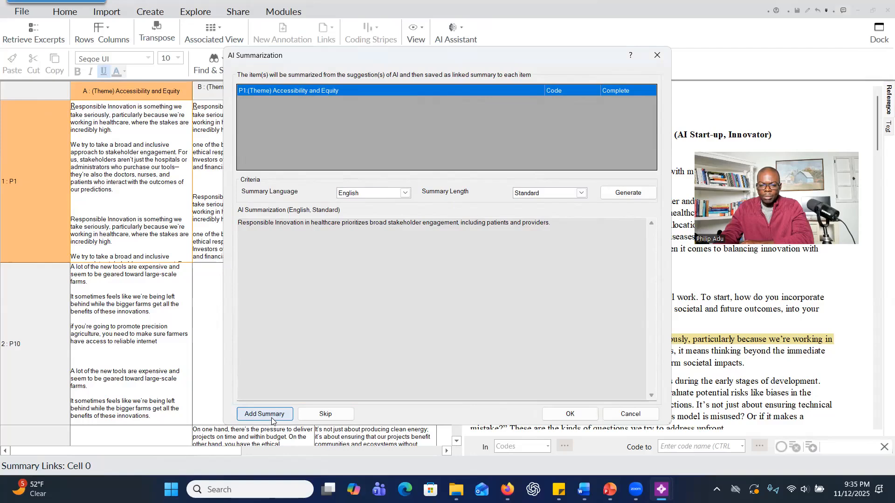
left_click(566, 416)
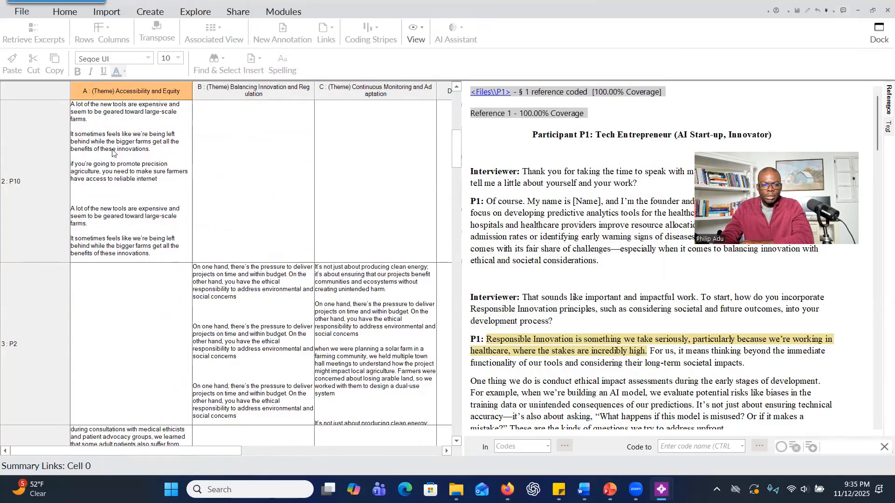
Compare the AI summary at the end of P1's Accessibility and Equity cell with the coded excerpts above it, selecting each text.
left_click(118, 153)
scroll(122, 155, "down", 5)
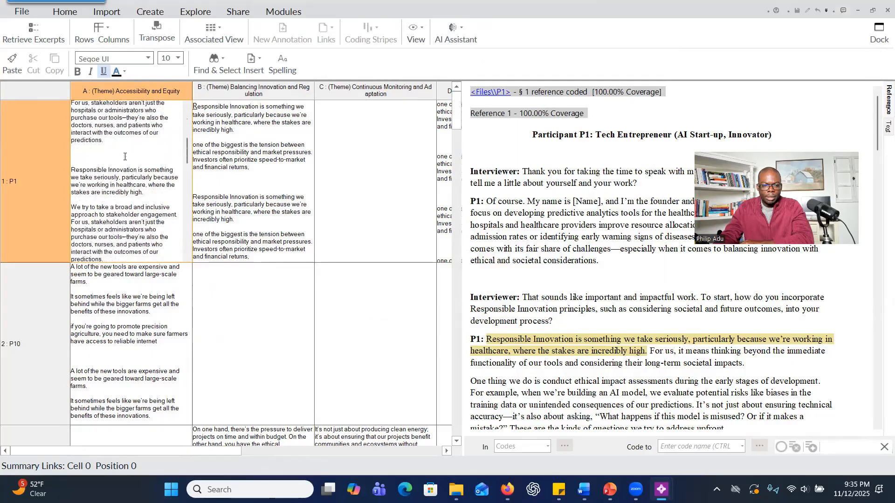
scroll(124, 157, "down", 3)
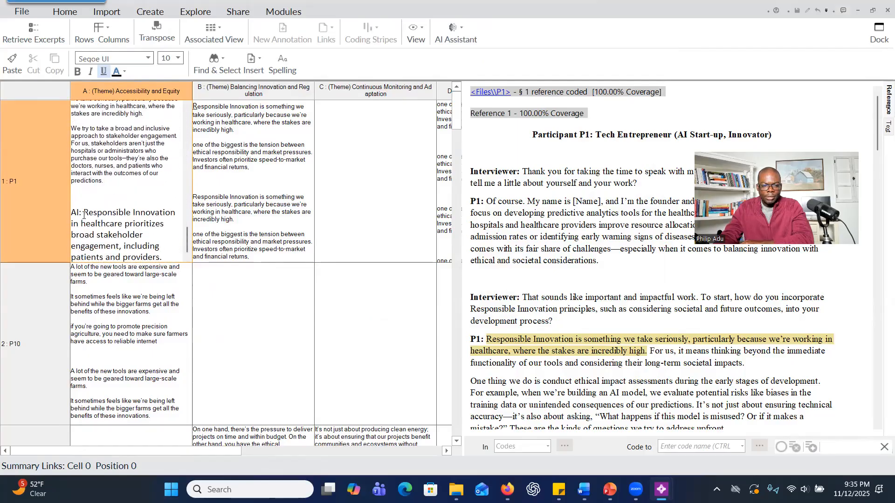
left_click_drag(84, 215, 173, 275)
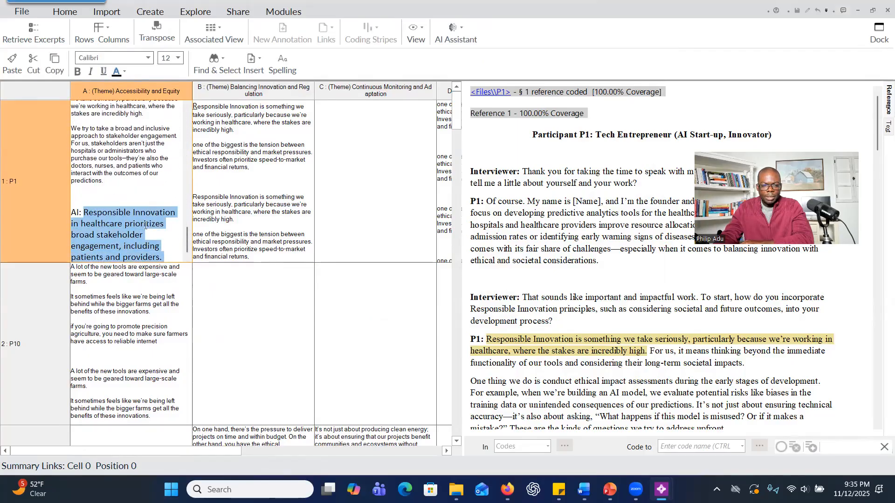
left_click_drag(157, 162, 82, 94)
scroll(114, 169, "down", 15)
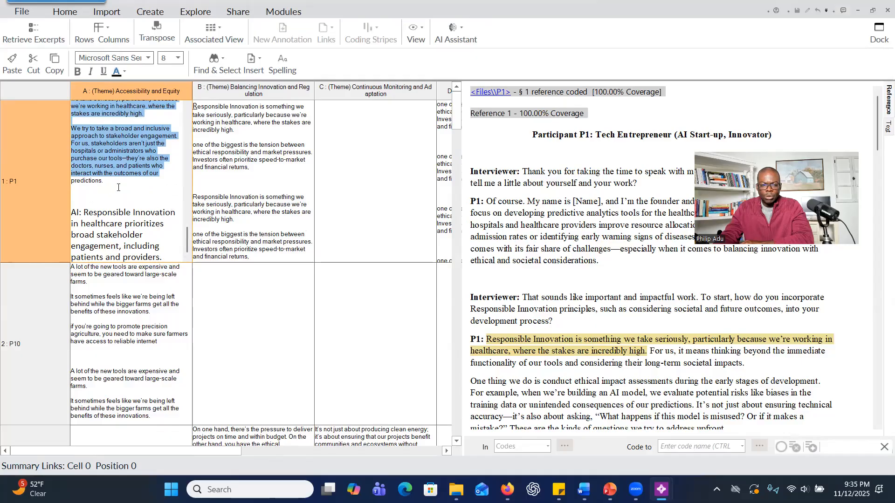
left_click_drag(118, 187, 71, 79)
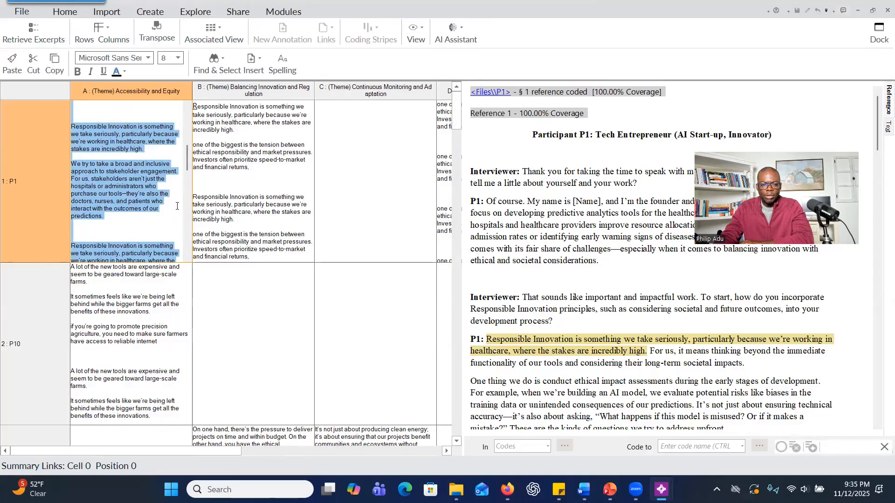
scroll(177, 205, "down", 5)
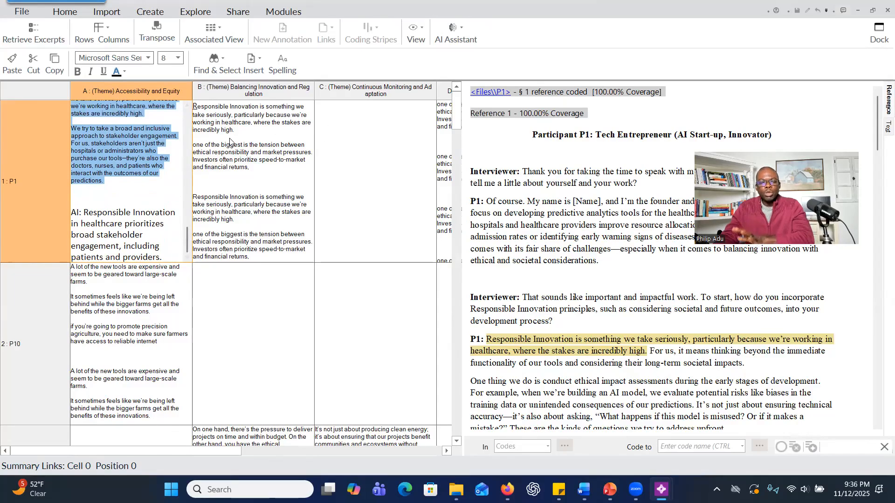
Select the entire framework matrix and start generating Standard-length English AI summaries of its coded content.
key("ctrl+a")
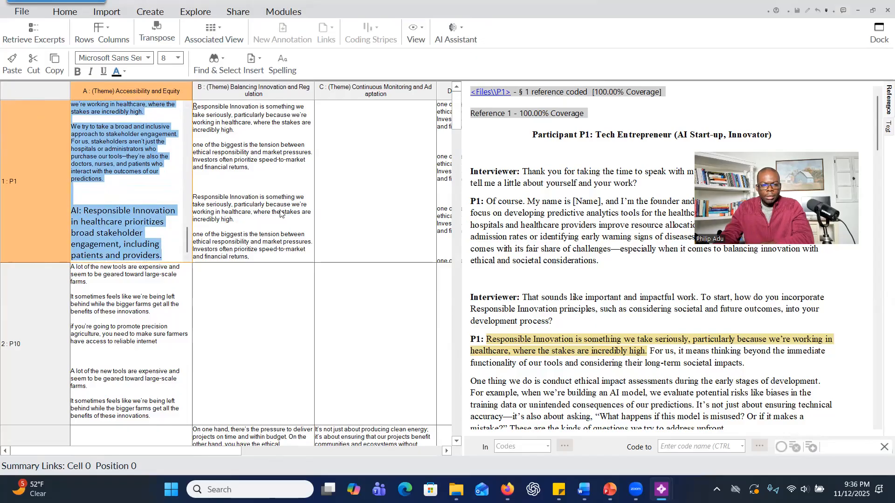
left_click(18, 87)
right_click(17, 86)
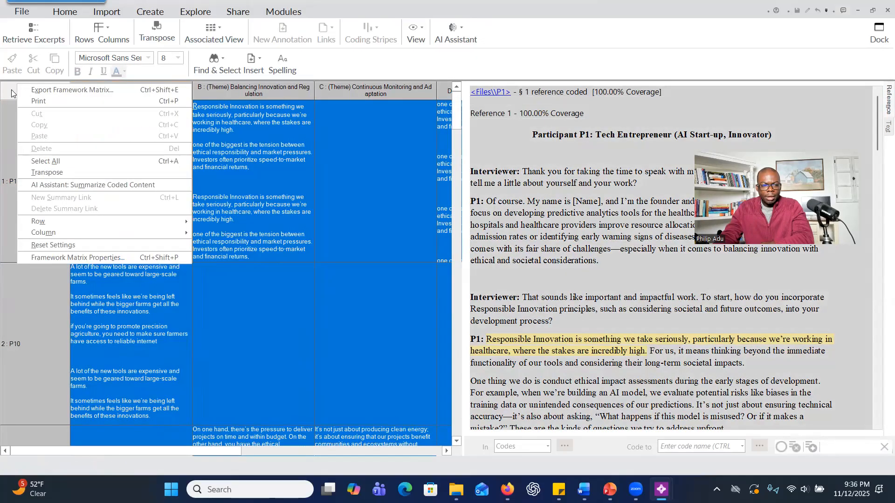
left_click(78, 185)
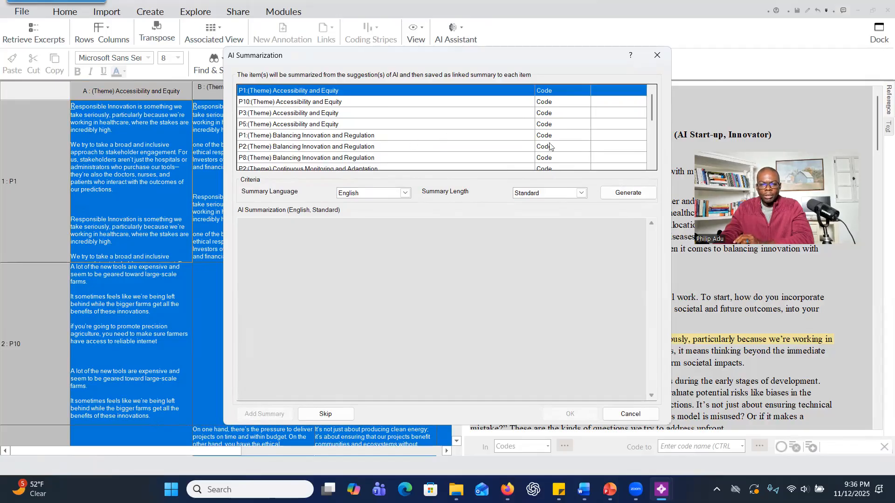
left_click(608, 194)
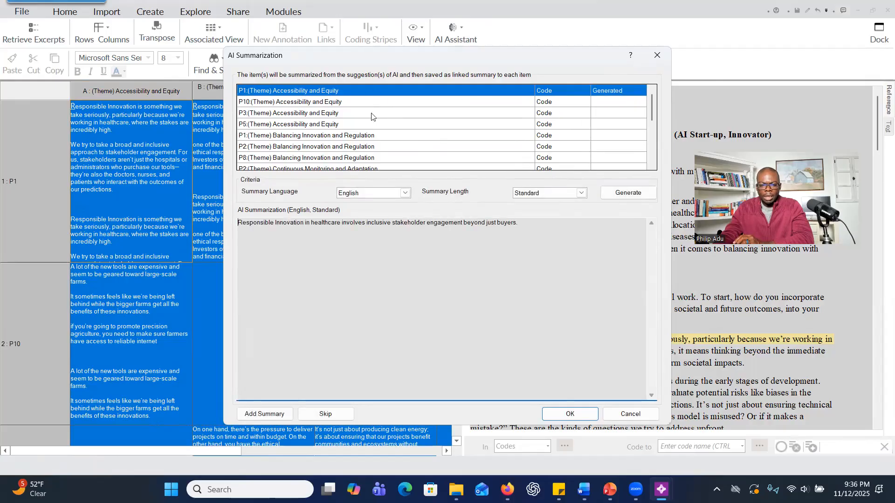
Add the generated AI summaries one by one for every listed participant and theme, through P9's Transparency and Accountability, and save them.
left_click(282, 414)
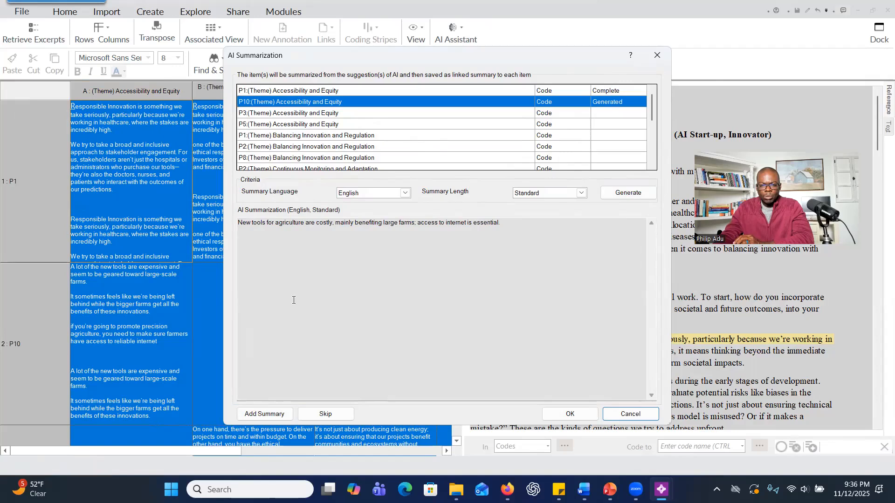
left_click(255, 416)
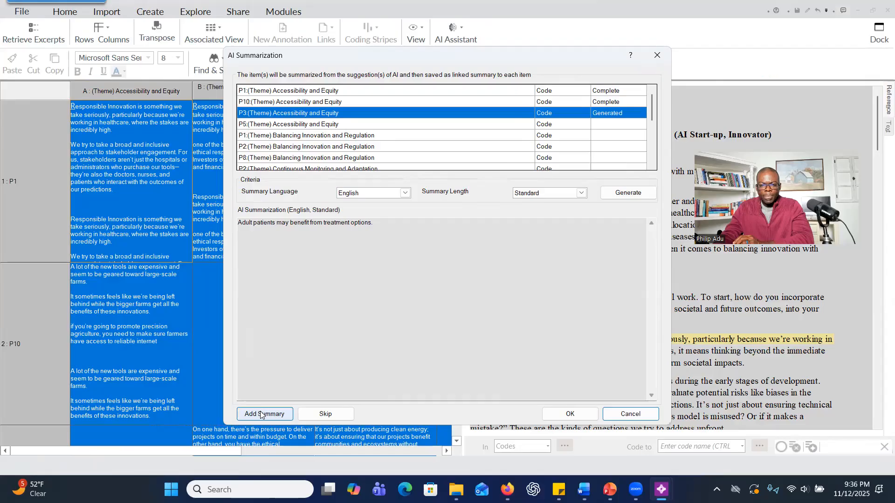
left_click(261, 414)
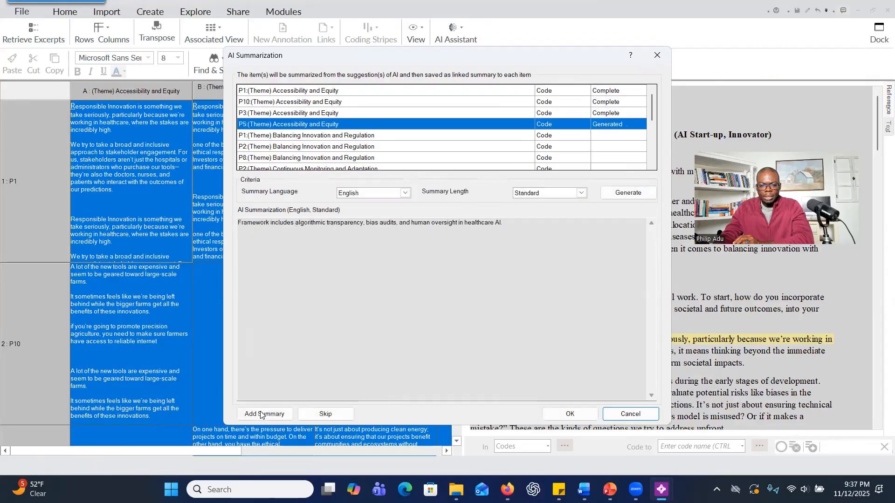
left_click(260, 414)
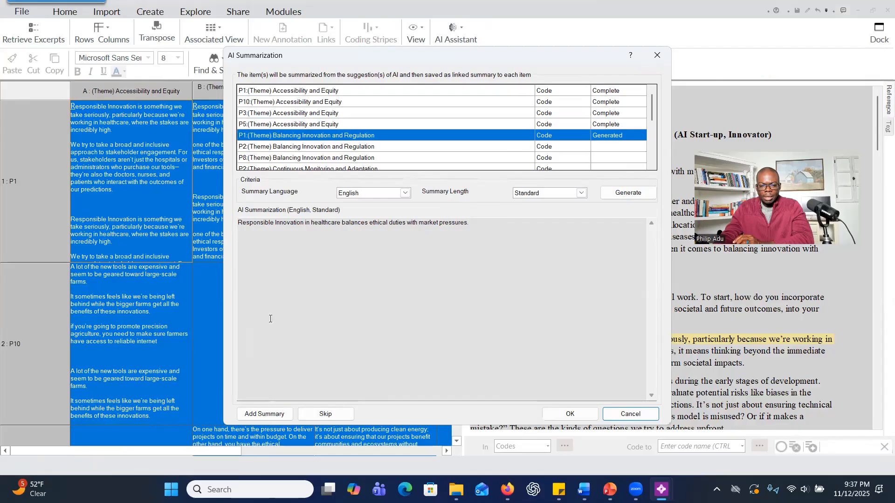
left_click(268, 414)
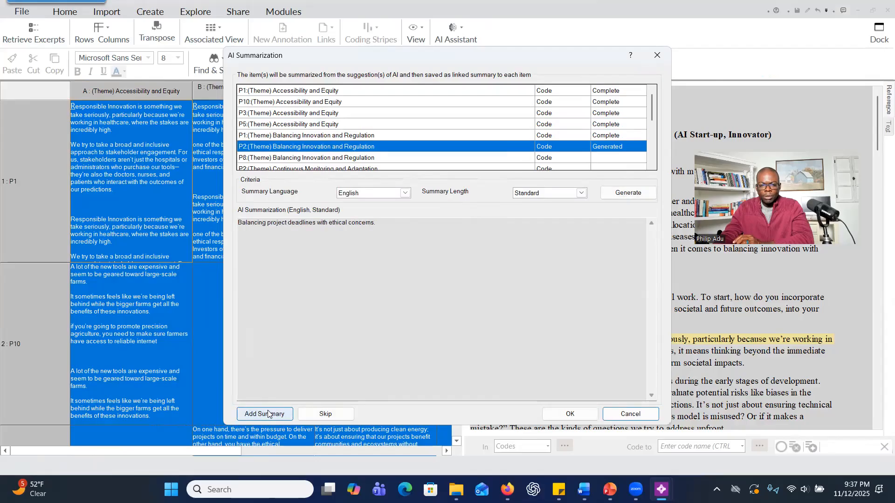
left_click(264, 415)
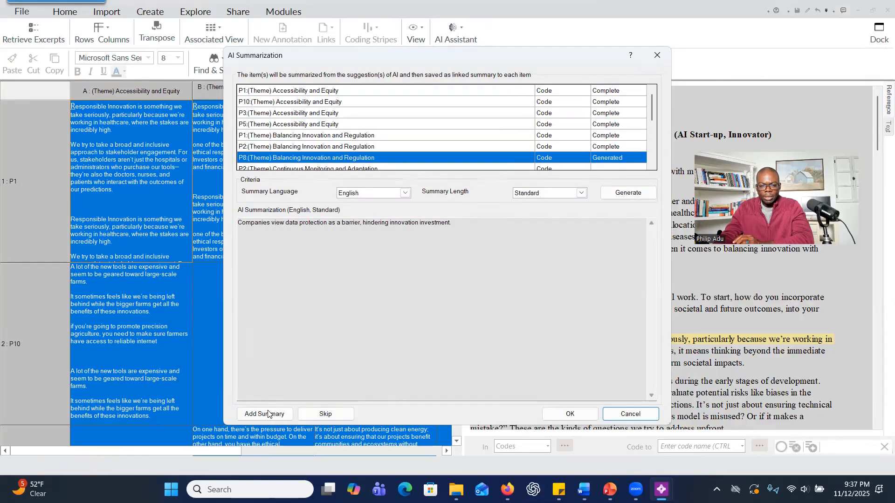
left_click(267, 415)
left_click(267, 414)
left_click(270, 415)
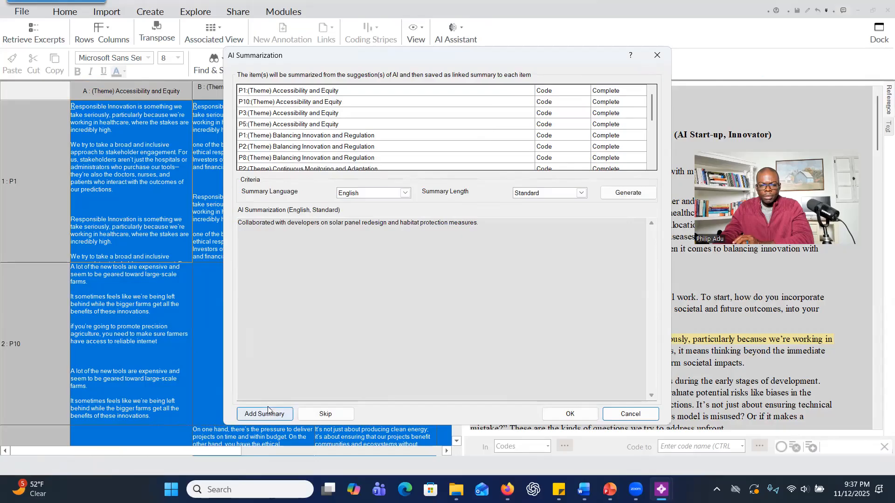
left_click(282, 412)
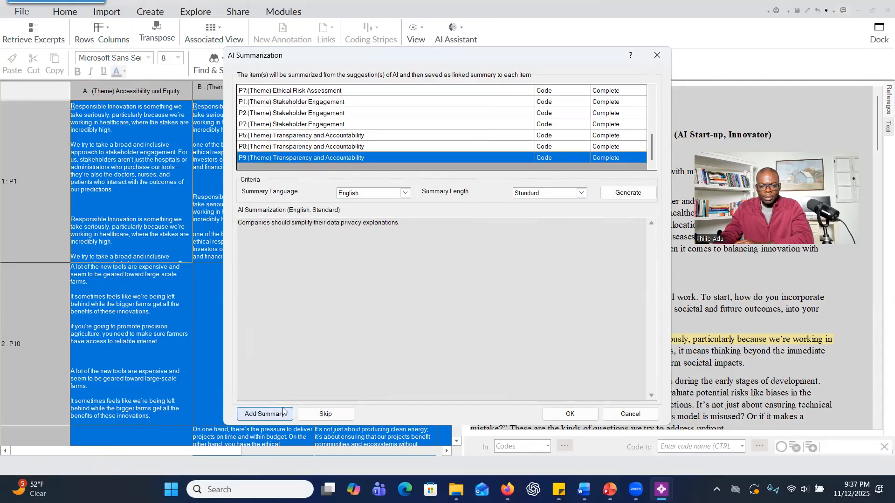
left_click(587, 412)
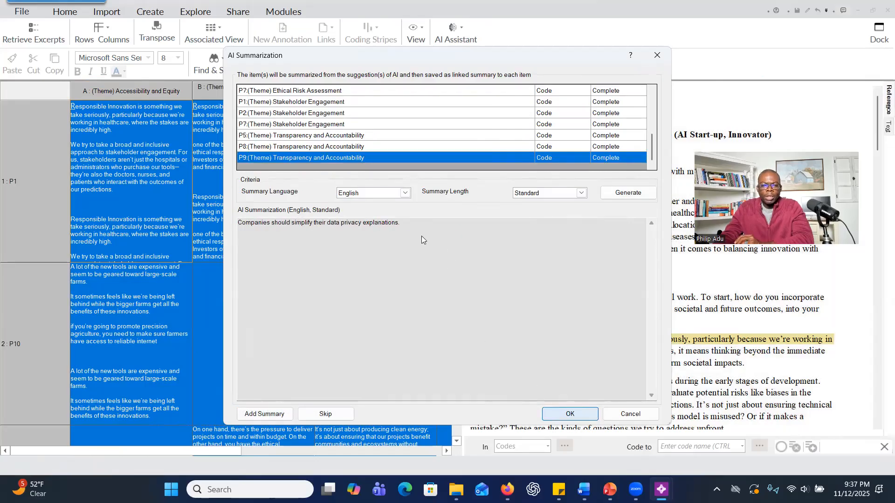
Review P6's Continuous Monitoring and Adaptation cell and select the AI summary text at its end.
scroll(214, 209, "down", 5)
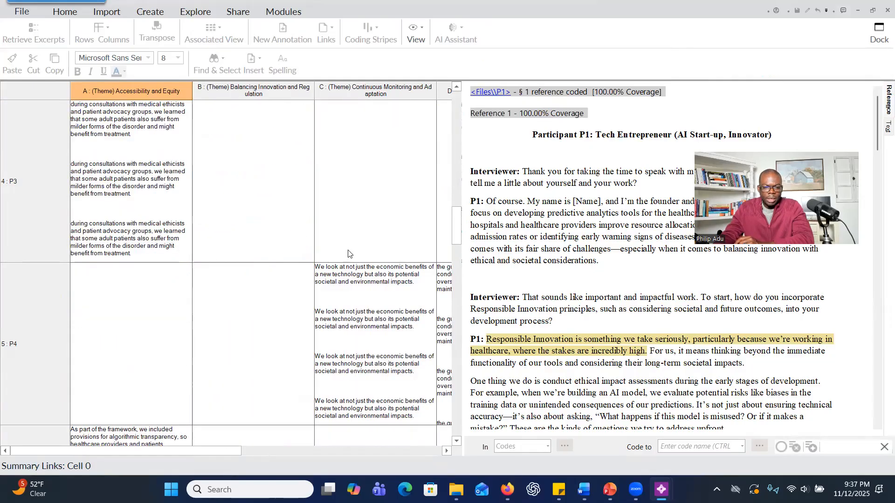
scroll(382, 206, "down", 3)
left_click(378, 304)
left_click(381, 299)
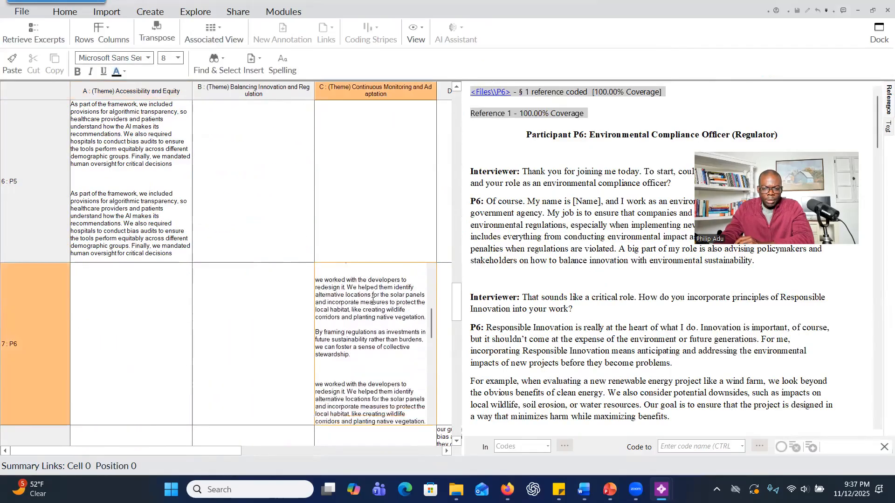
scroll(354, 326, "down", 3)
scroll(345, 345, "down", 2)
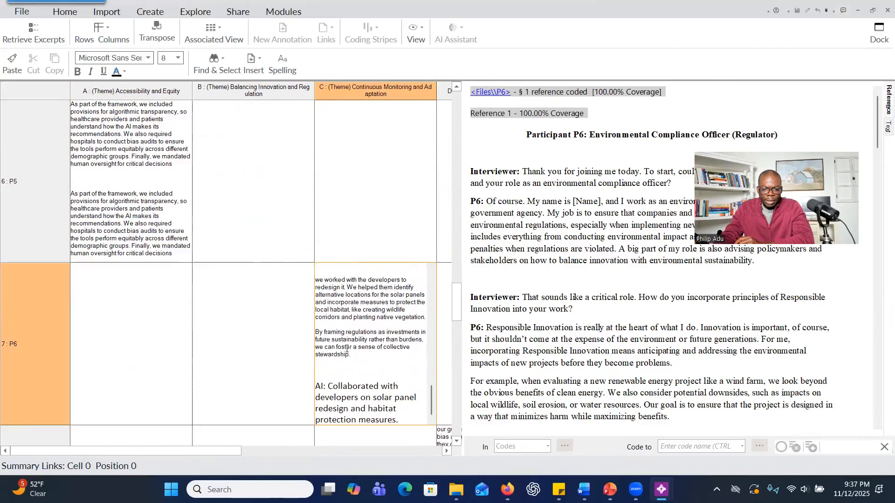
left_click_drag(319, 383, 395, 422)
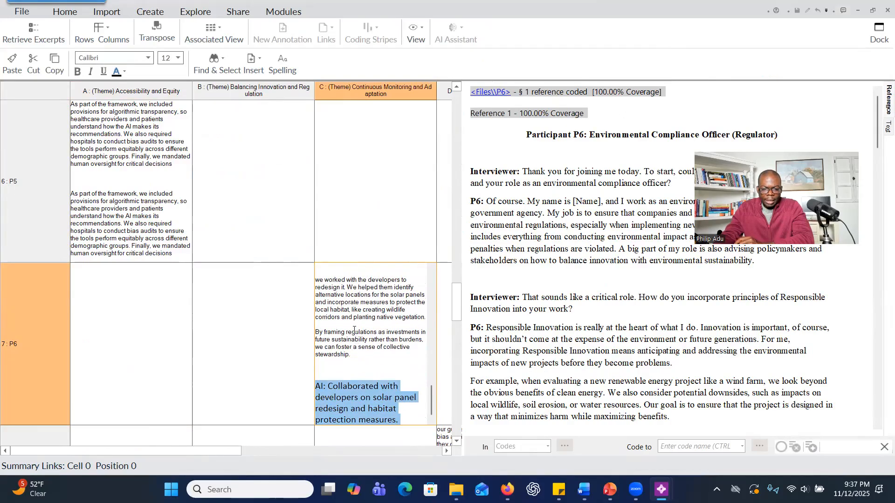
Check the excerpts in P6's Continuous Monitoring and Adaptation cell against the highlighted passages in P6's transcript.
scroll(352, 334, "up", 6)
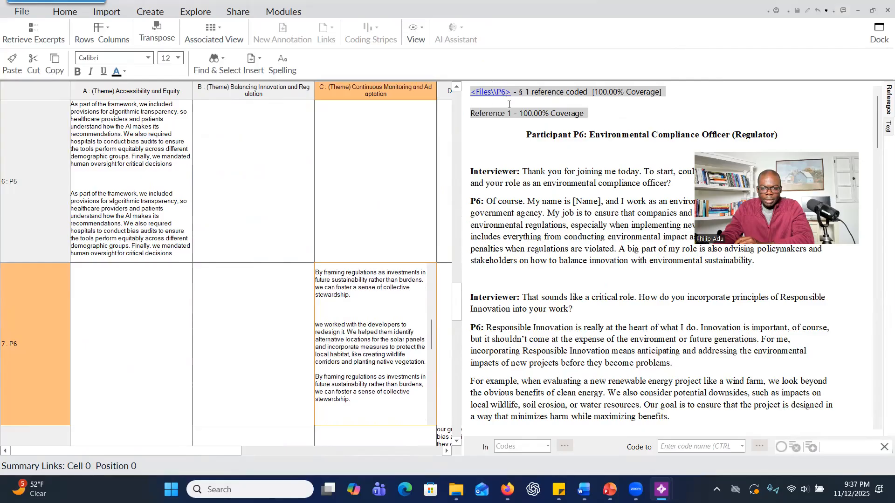
scroll(540, 252, "down", 5)
scroll(534, 232, "down", 3)
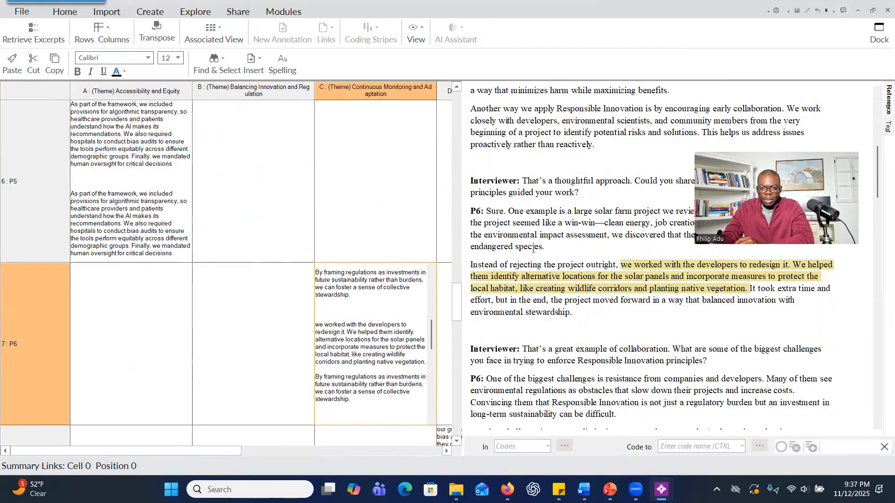
scroll(657, 306, "down", 12)
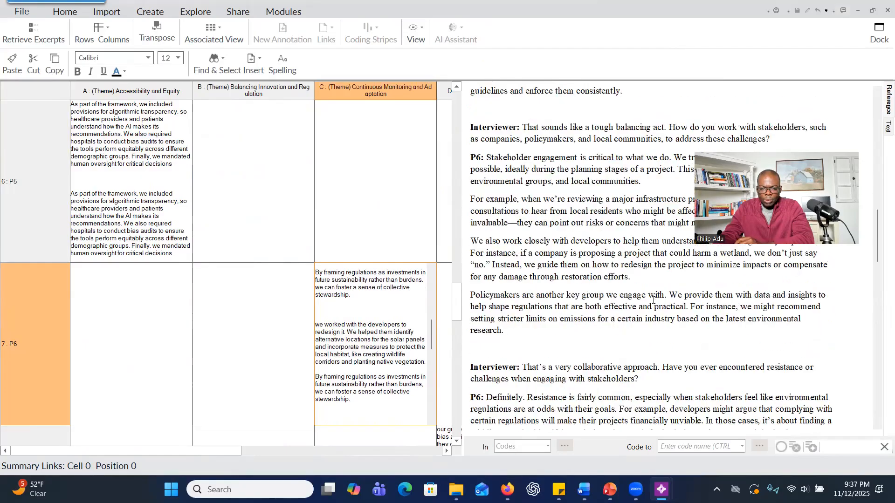
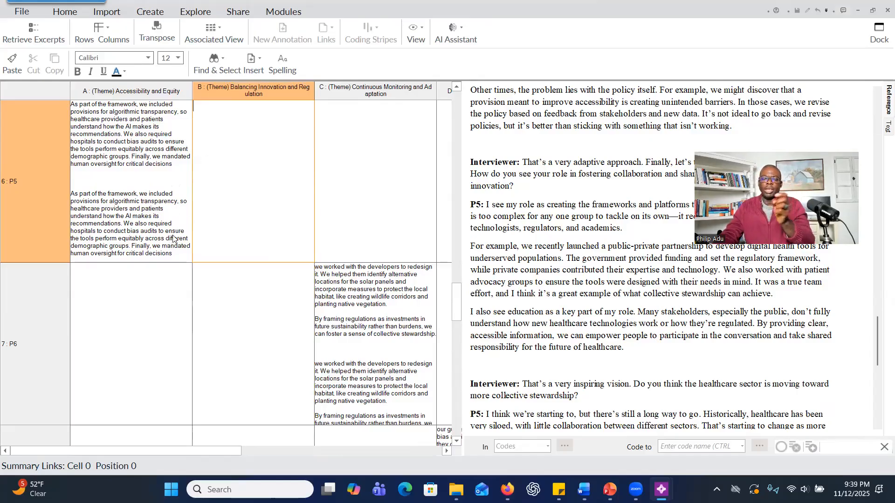
Look over the remaining cells of the framework matrix from P6 through P9's Transparency and Accountability, and close the matrix.
left_click(168, 301)
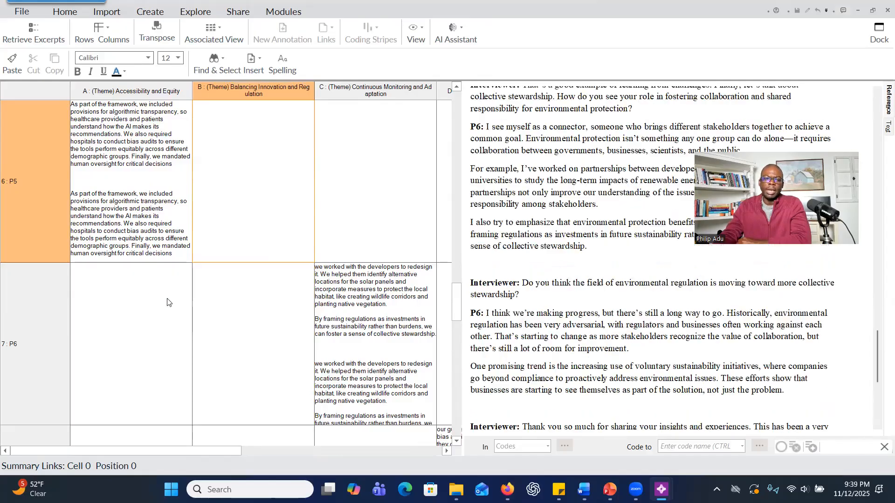
left_click(170, 292)
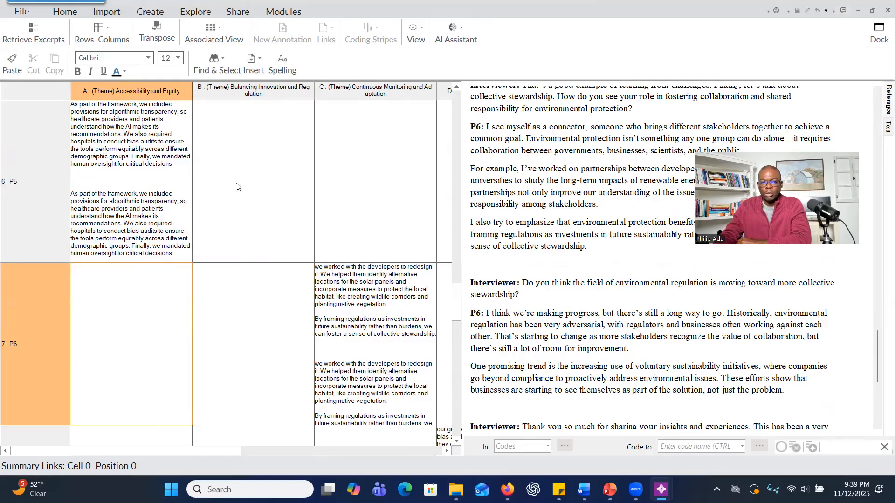
scroll(280, 276, "down", 3)
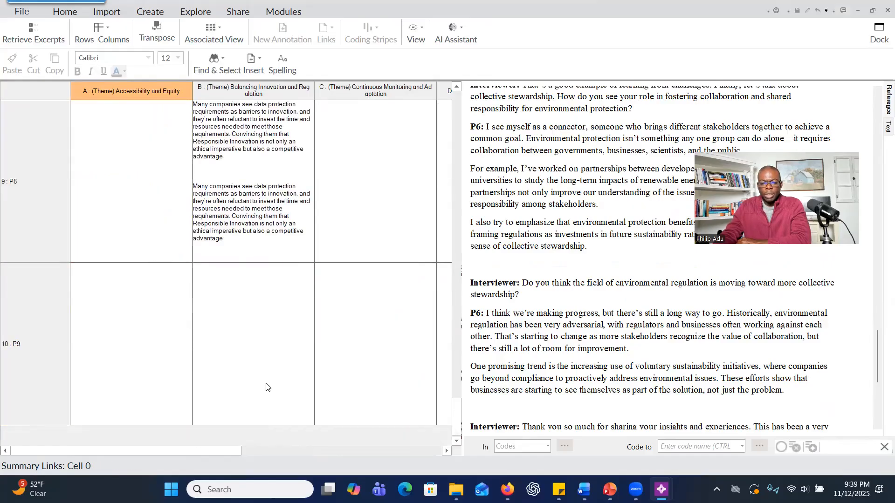
scroll(262, 289, "right", 3)
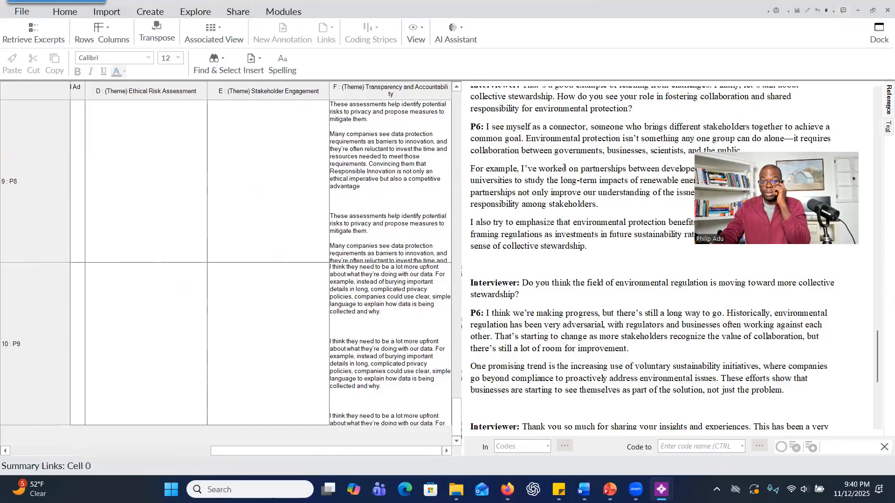
left_click(880, 14)
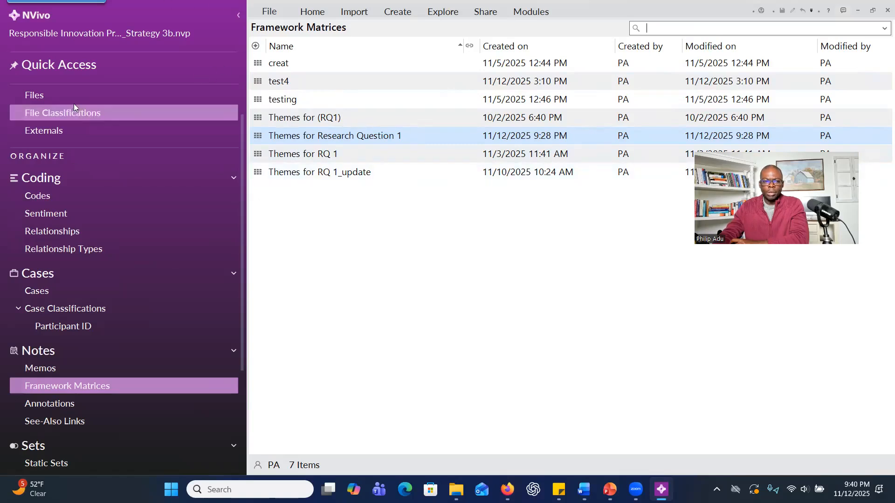
Expand the RQ2 barriers code in the project's codes and start a new framework matrix named RQ2 Themes.
left_click(112, 194)
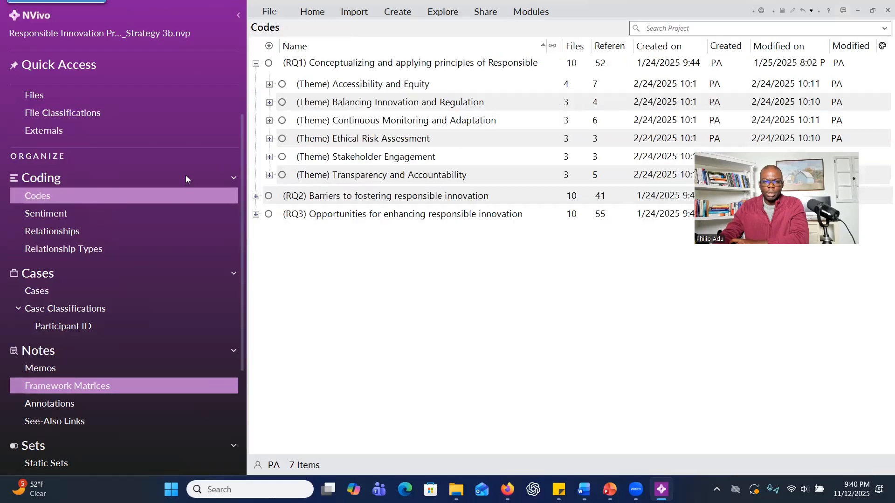
left_click(255, 198)
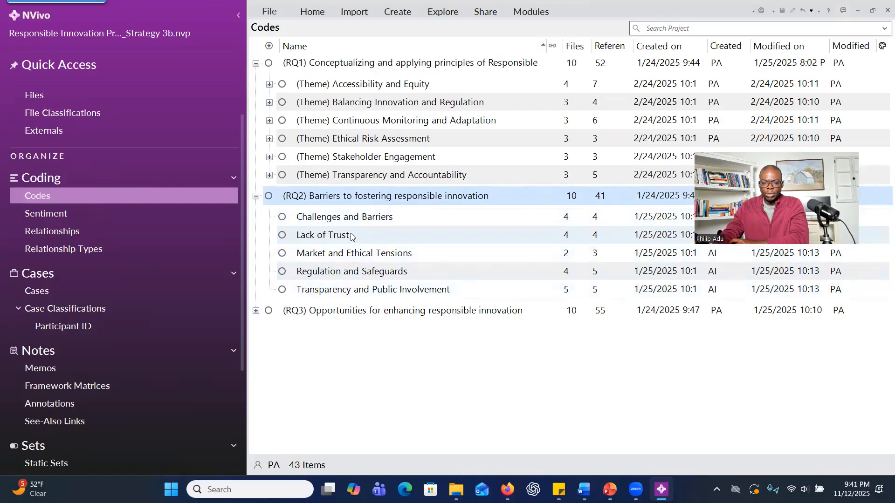
left_click(395, 12)
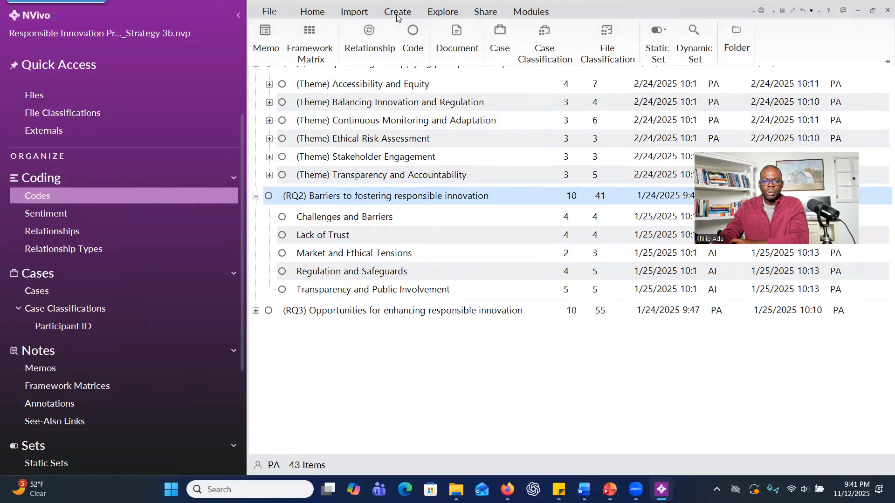
left_click(321, 61)
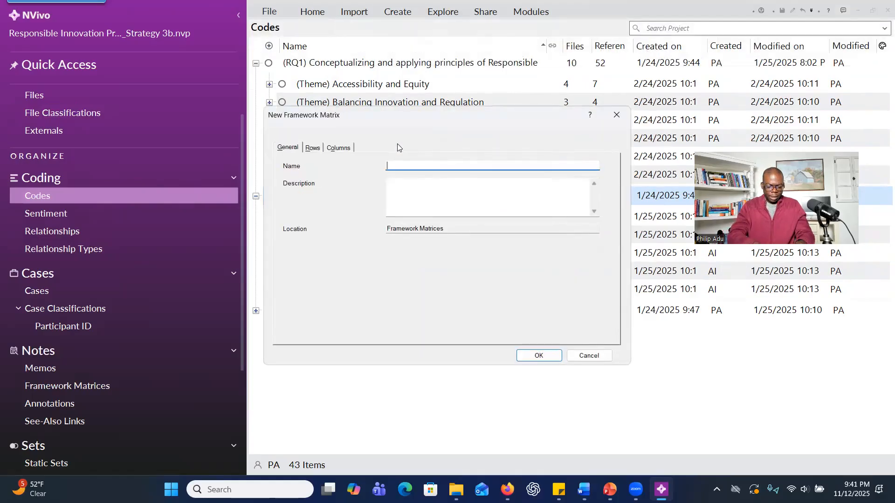
type("RQ")
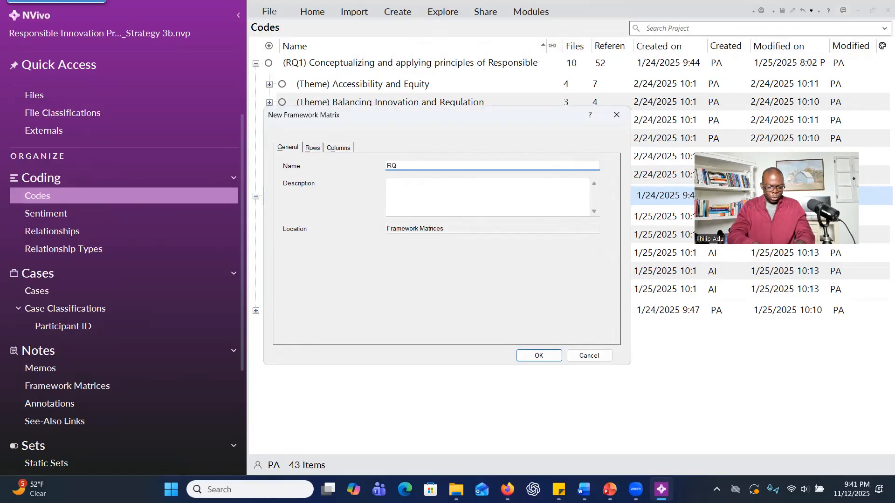
type("2 Themes")
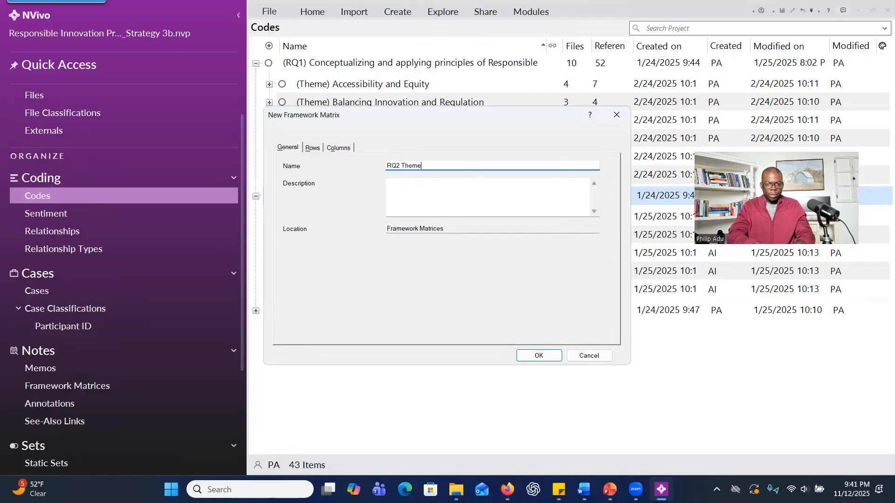
Add all participant cases P1 to P10 as the rows of the new framework matrix.
left_click(312, 148)
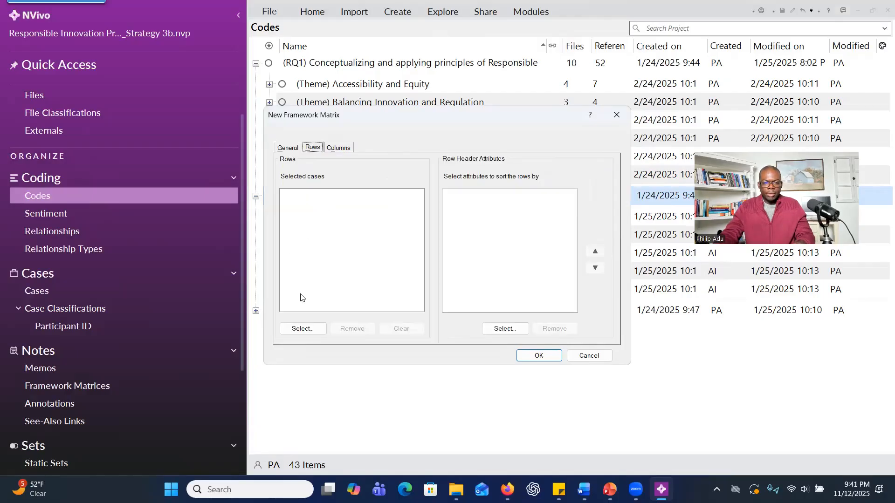
left_click(302, 328)
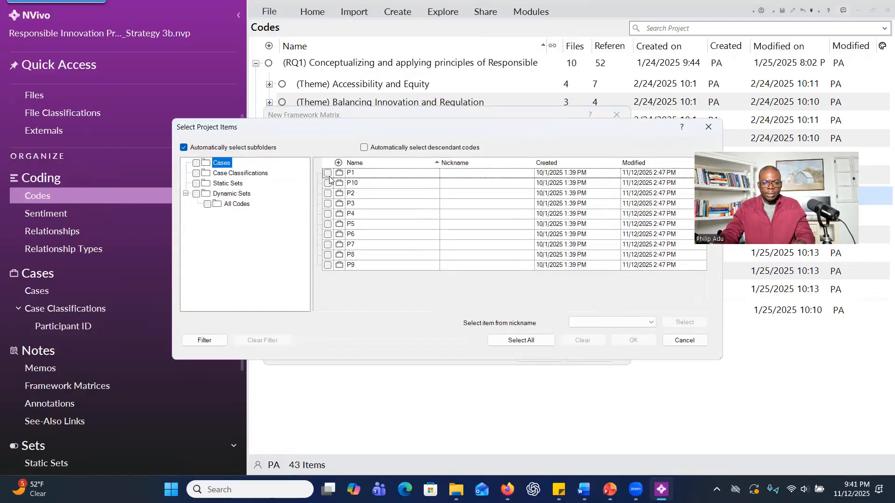
left_click(327, 172)
left_click(328, 183)
left_click(328, 193)
left_click(327, 204)
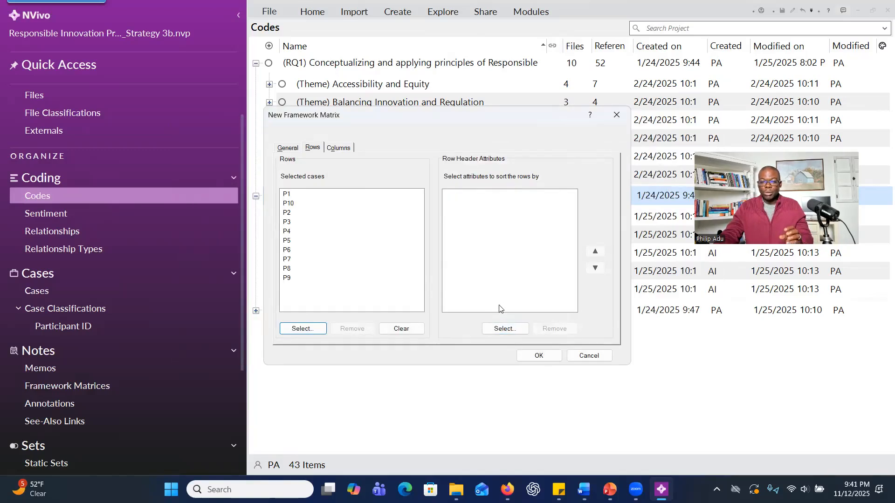
Set the Role attribute of the Participant ID classification as the row header attribute for sorting the rows.
left_click(492, 327)
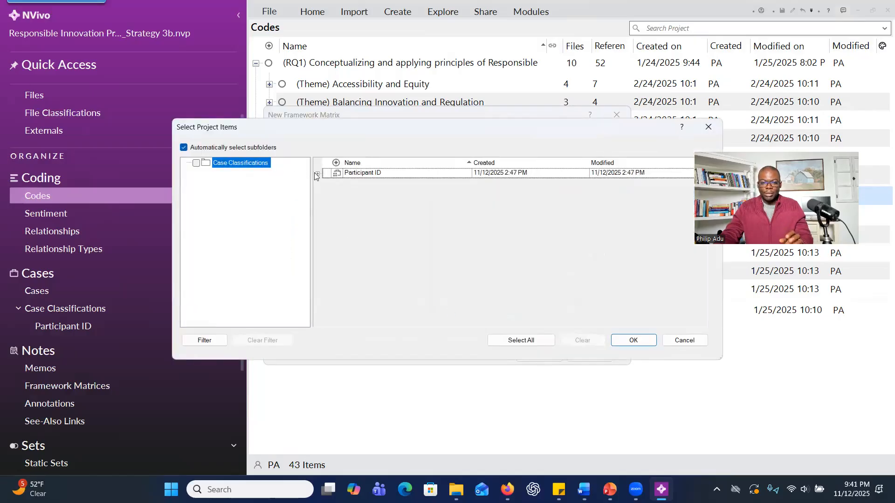
left_click(708, 127)
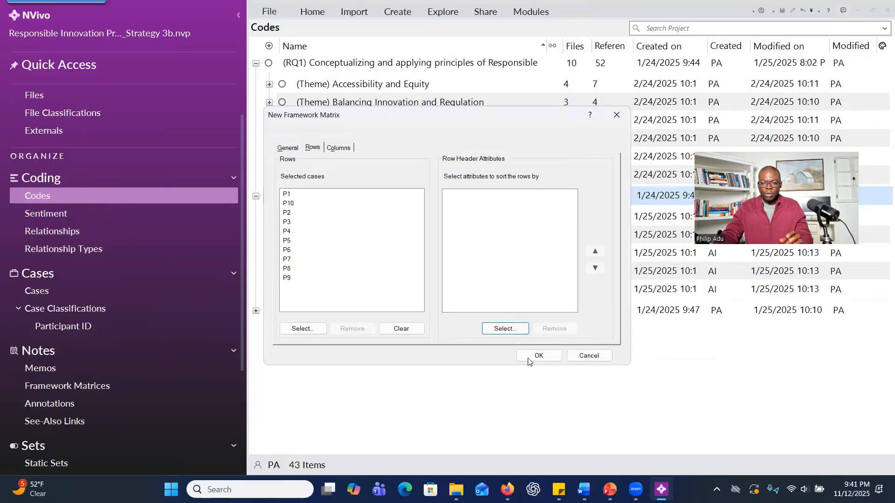
left_click(494, 327)
left_click(318, 173)
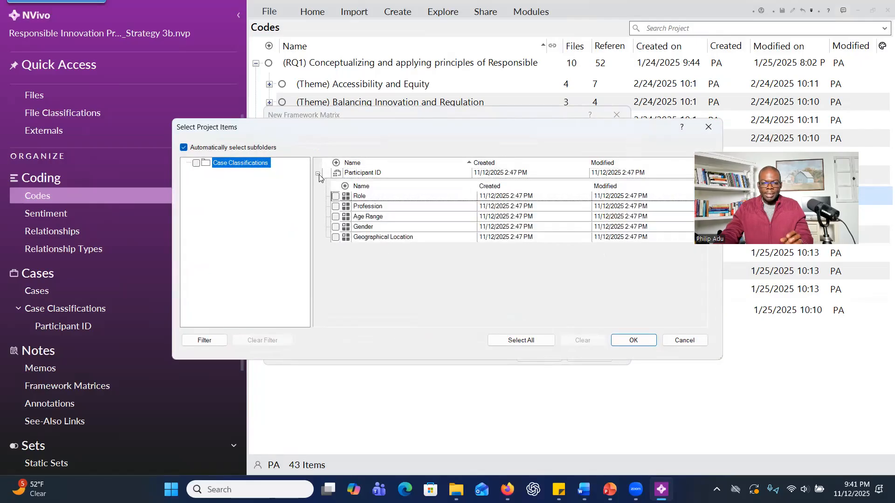
left_click(335, 196)
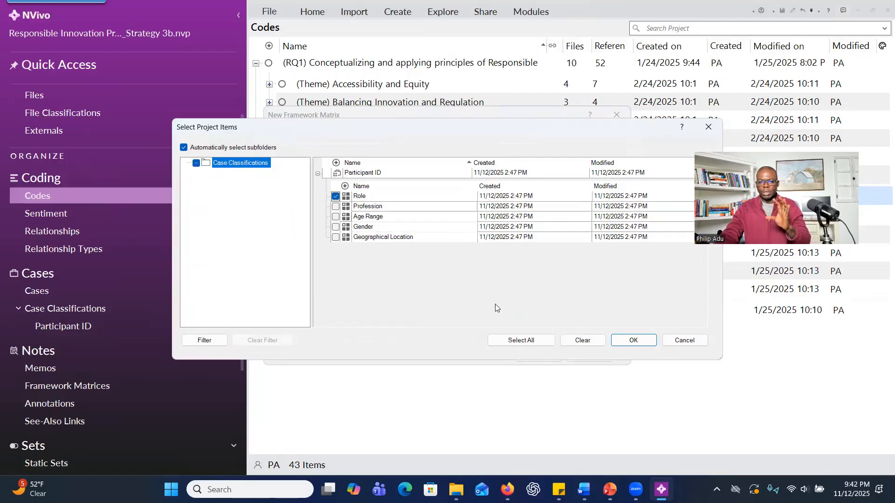
left_click(624, 340)
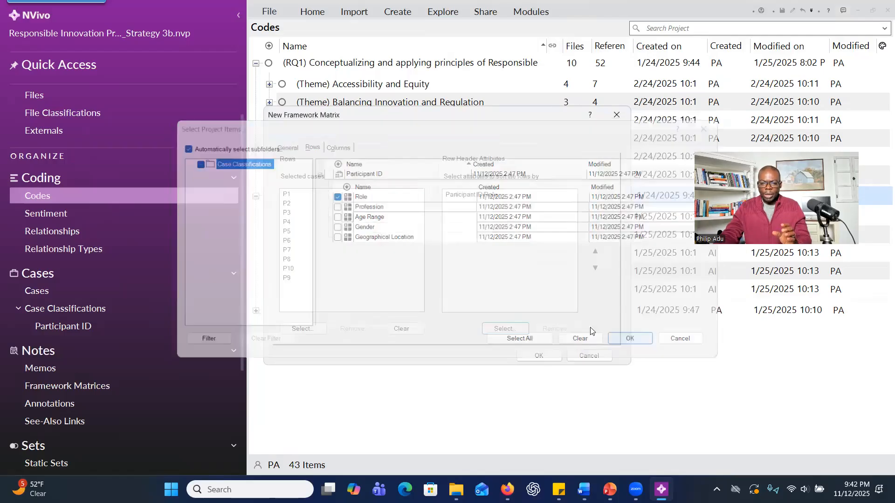
Add the five codes under RQ2, from Transparency and Public Involvement to Challenges and Barriers, as columns and create the matrix.
left_click(336, 148)
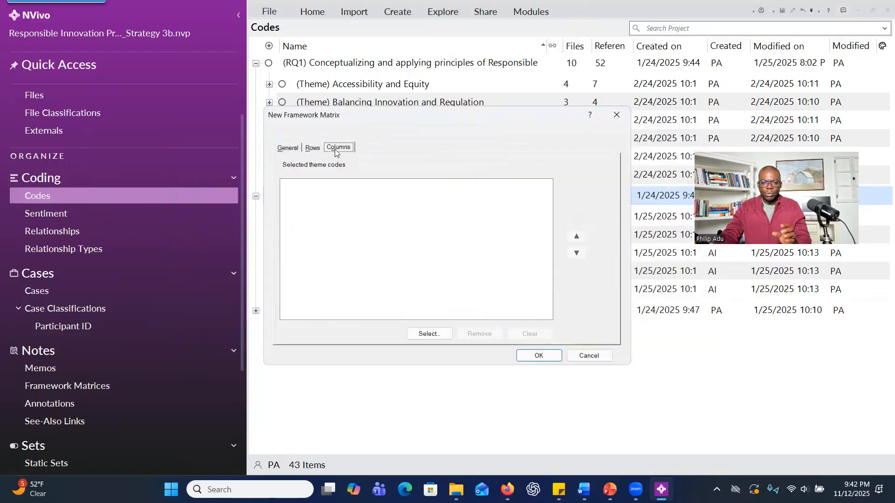
left_click(428, 334)
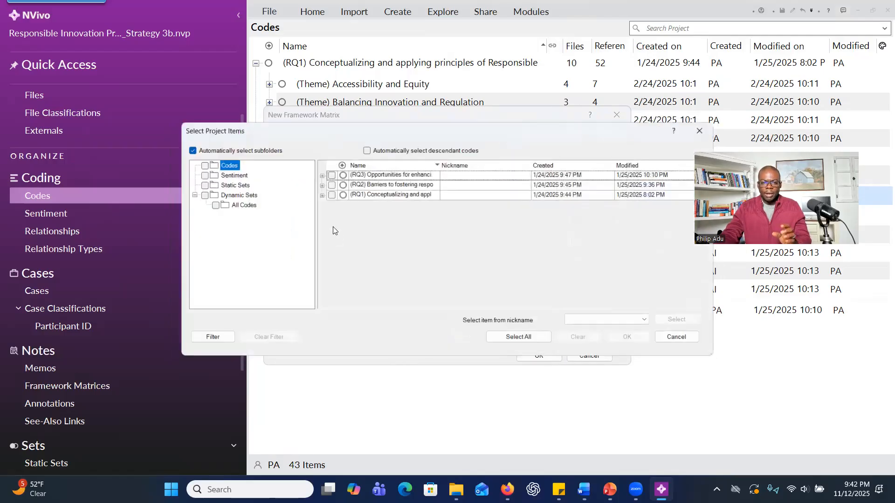
left_click(317, 183)
left_click(336, 196)
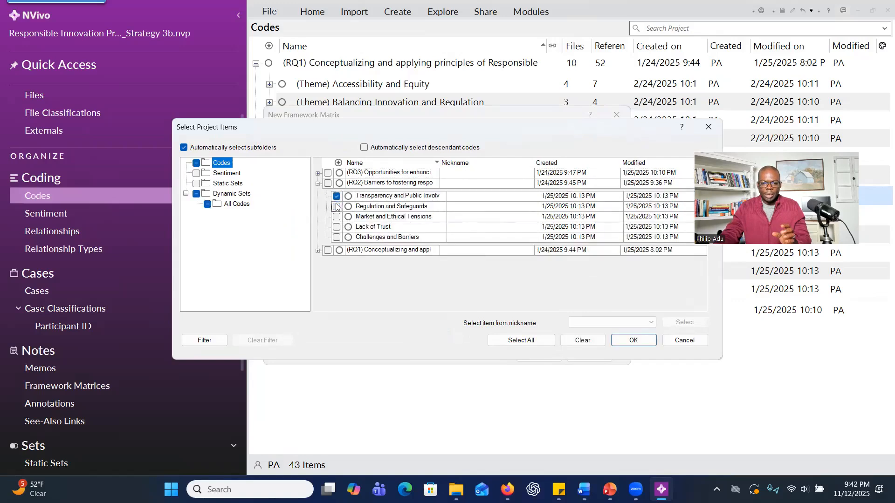
left_click(337, 206)
left_click(336, 216)
left_click(337, 226)
left_click(336, 237)
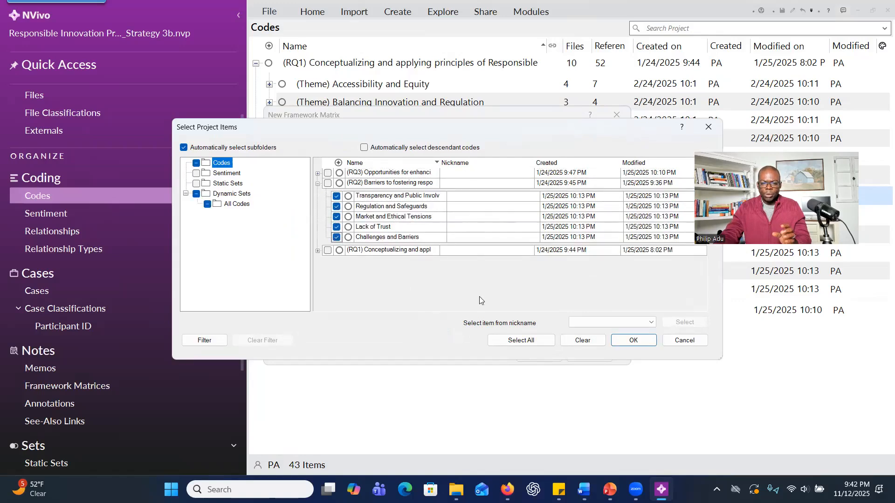
left_click(633, 340)
left_click(538, 354)
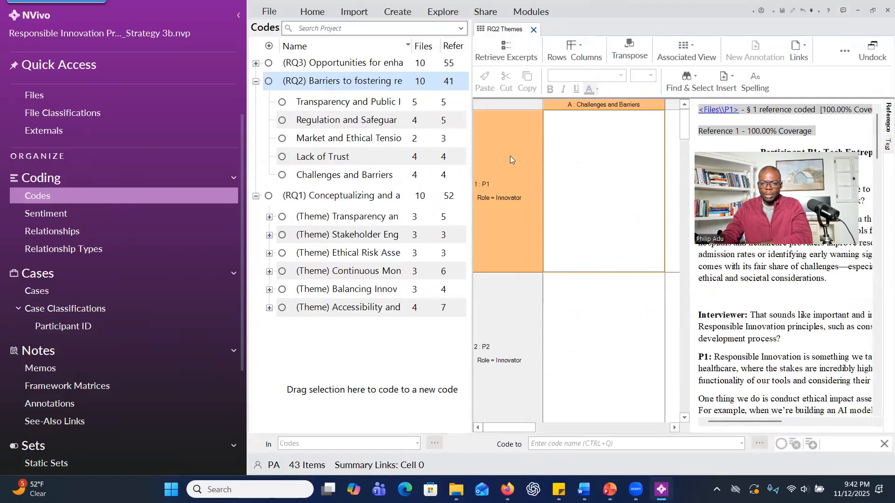
Undock the RQ2 Themes matrix into a maximized window and view P1's and P2's Market and Ethical Tensions cells.
right_click(494, 28)
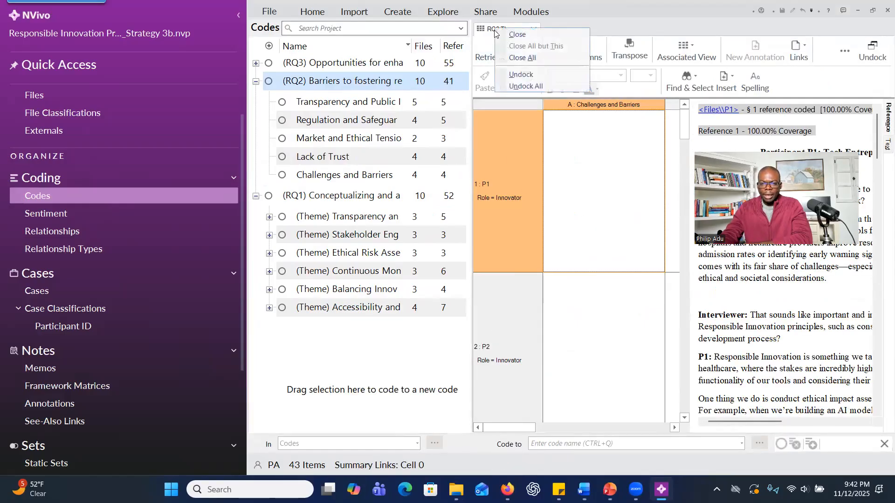
left_click(508, 74)
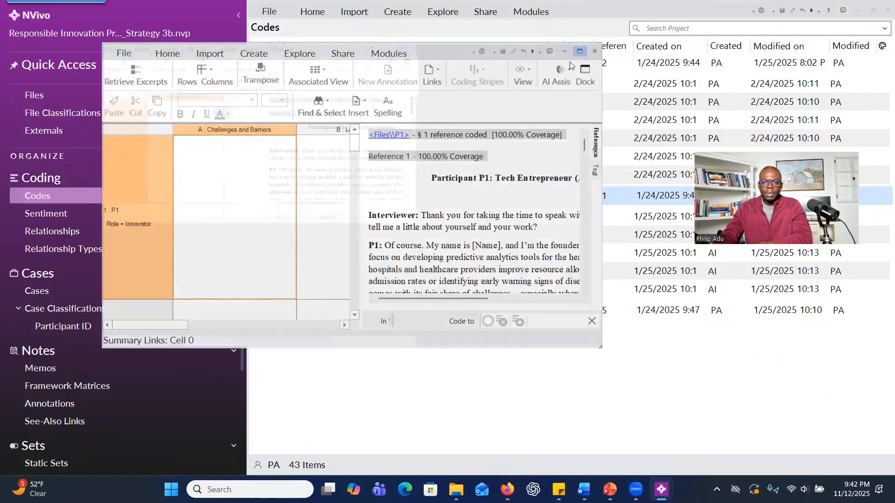
left_click(576, 52)
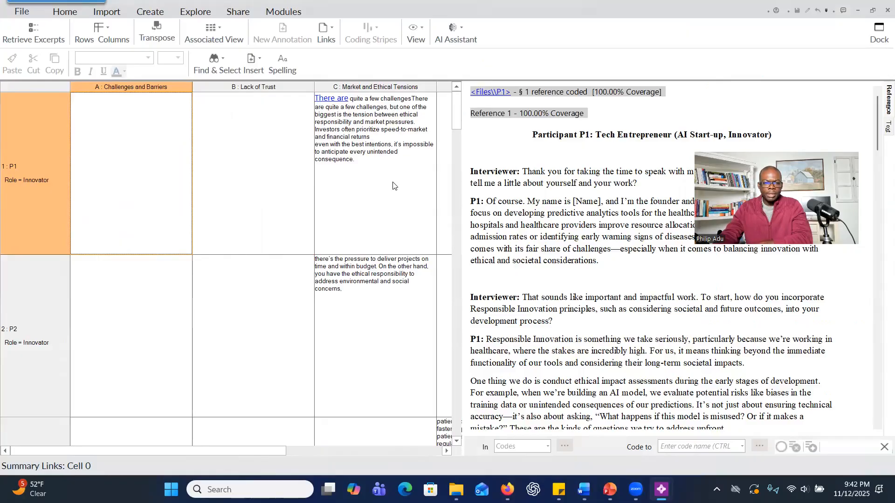
left_click(366, 150)
left_click(361, 285)
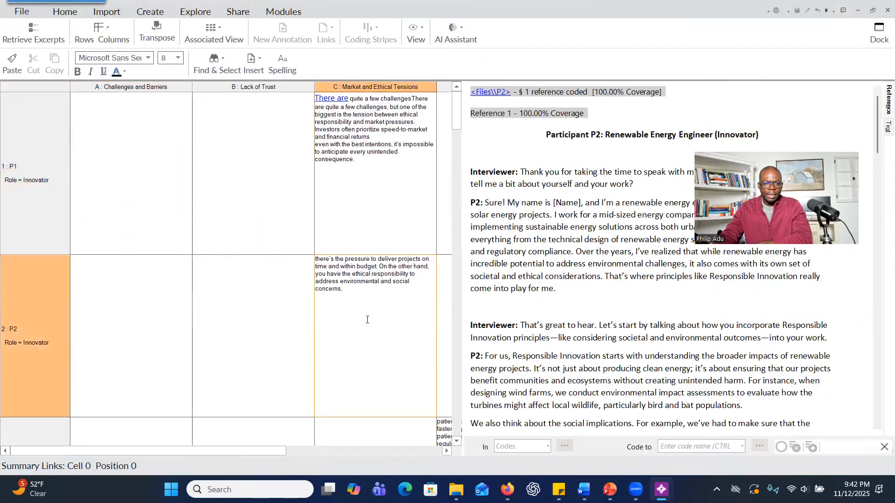
key("Escape")
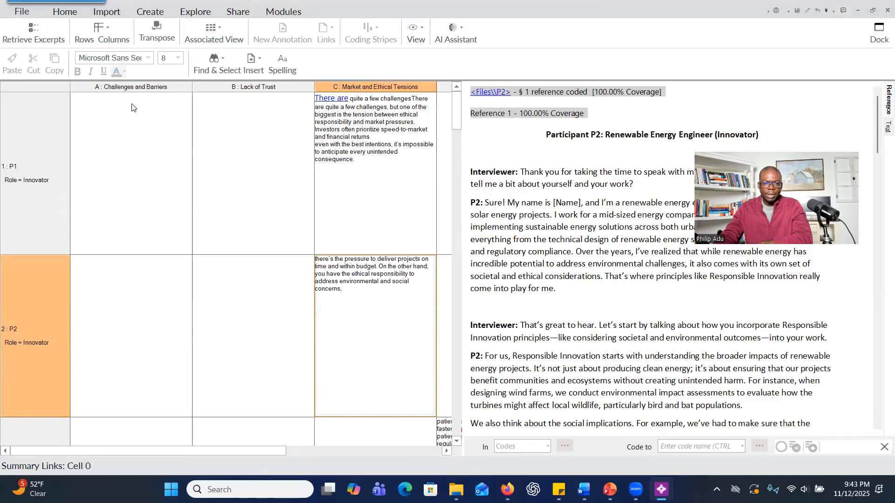
Select the whole RQ2 Themes matrix and generate a Standard-length English AI summary of P4's Challenges and Barriers content.
left_click(12, 89)
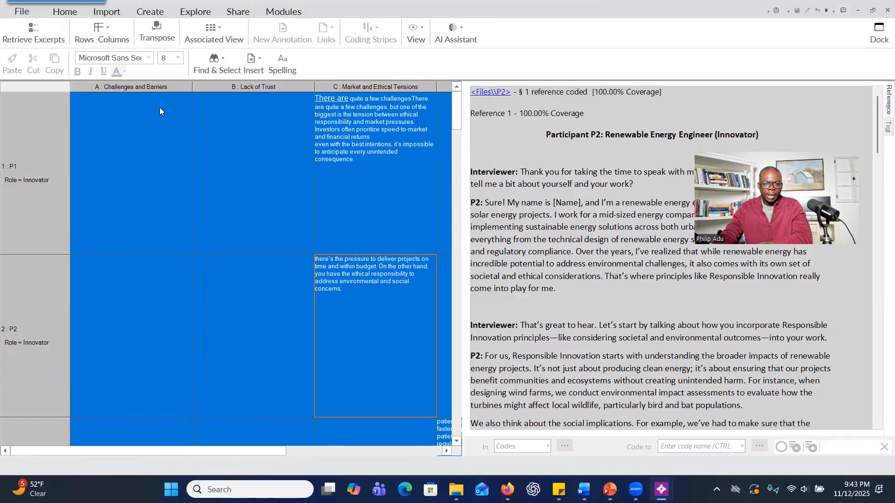
left_click(455, 34)
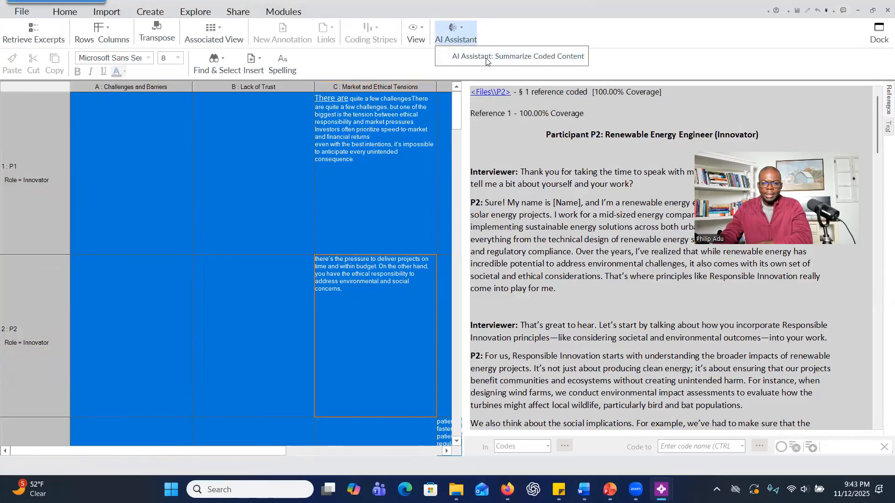
left_click(486, 56)
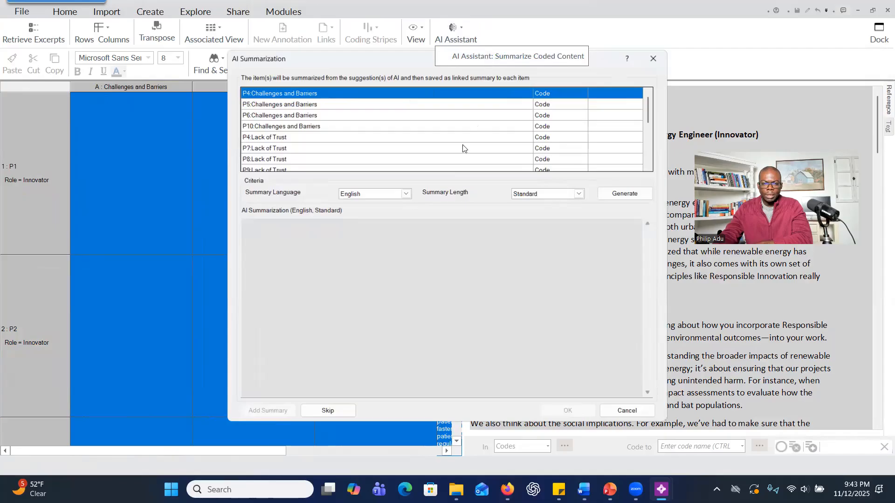
left_click(580, 192)
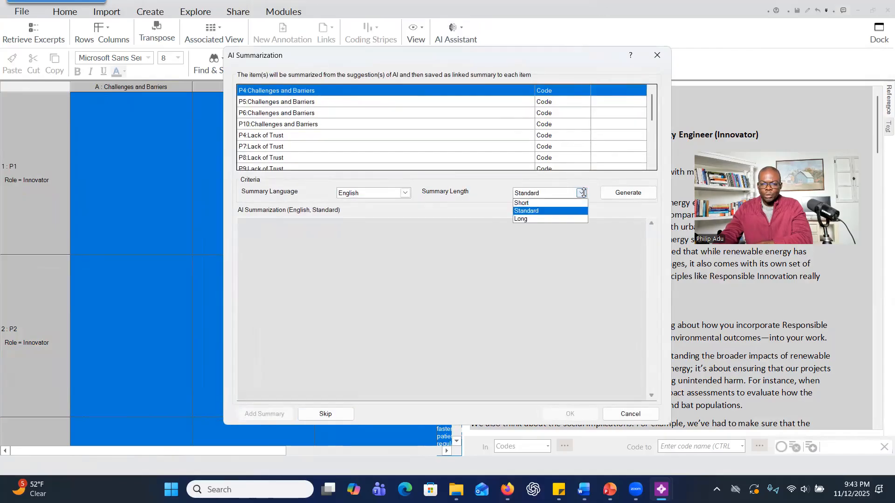
left_click(567, 211)
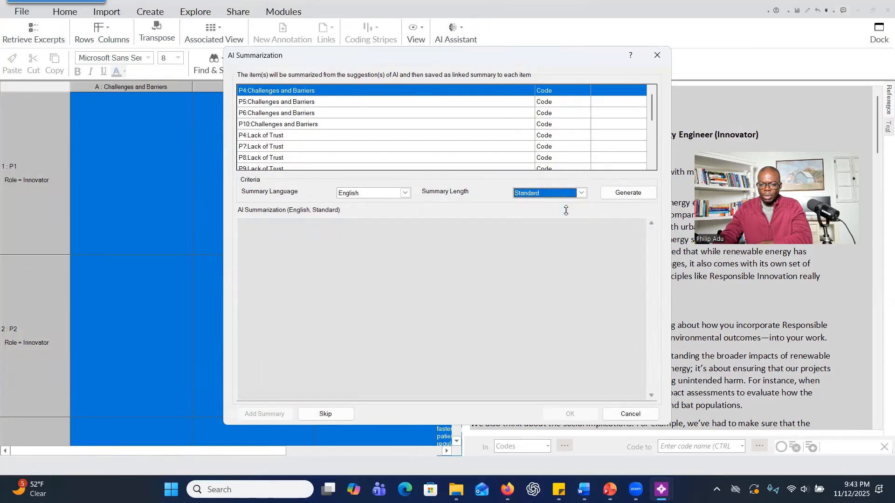
left_click(628, 193)
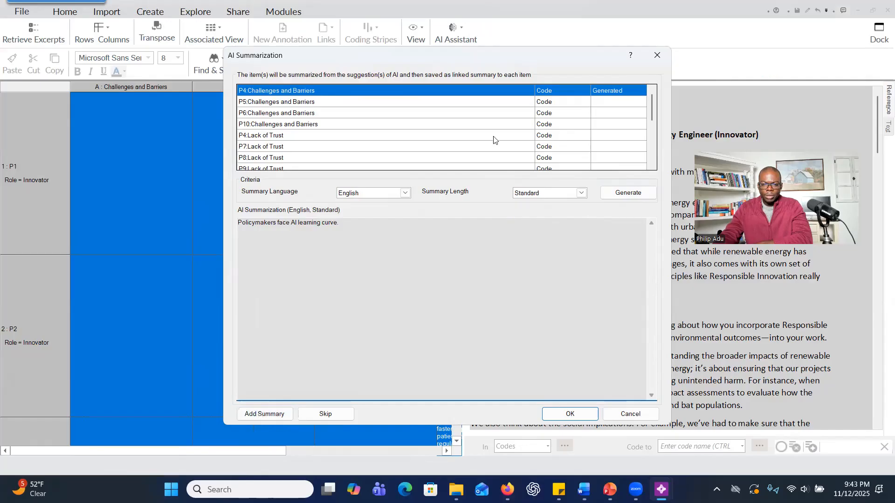
Add the AI summaries for all listed participant-code items, from P4's Challenges and Barriers to P9's Transparency and Public Involvement, to the matrix.
left_click(275, 413)
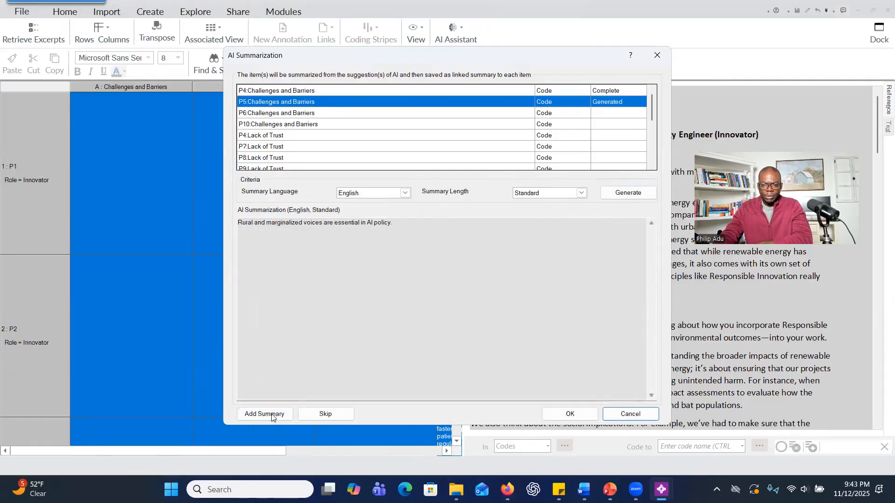
left_click(272, 416)
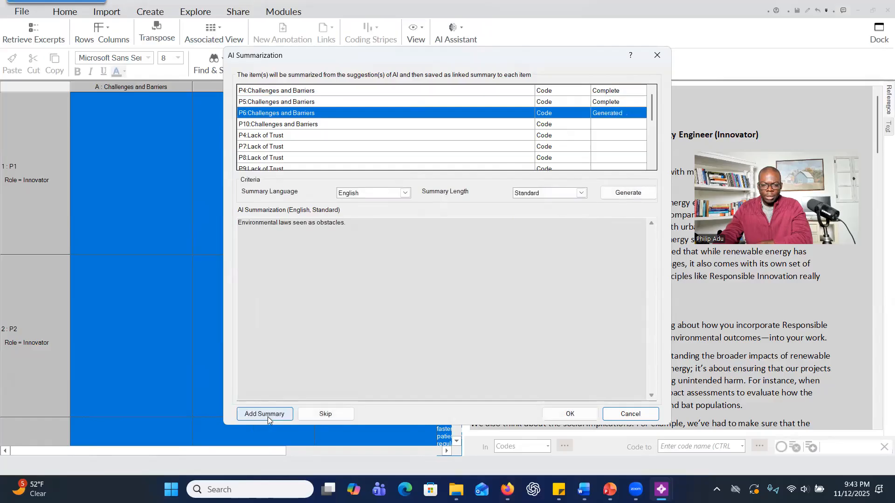
left_click(268, 416)
left_click(267, 416)
left_click(268, 415)
left_click(267, 415)
left_click(268, 415)
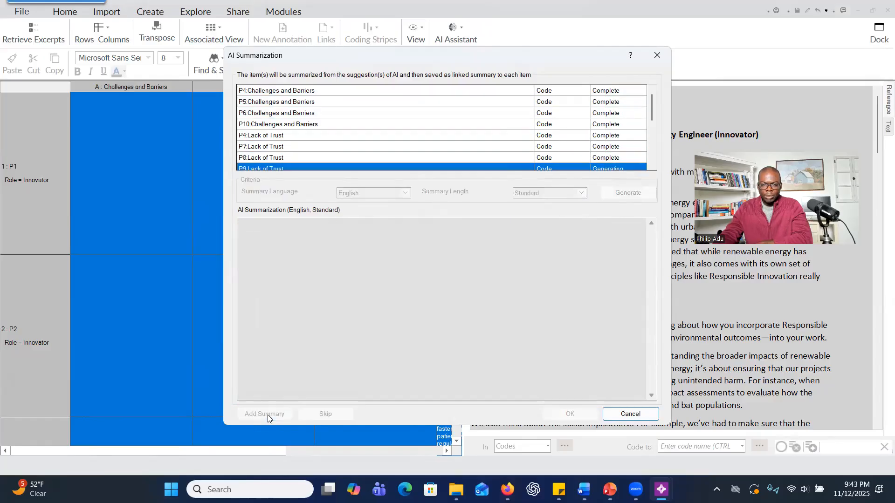
left_click(268, 414)
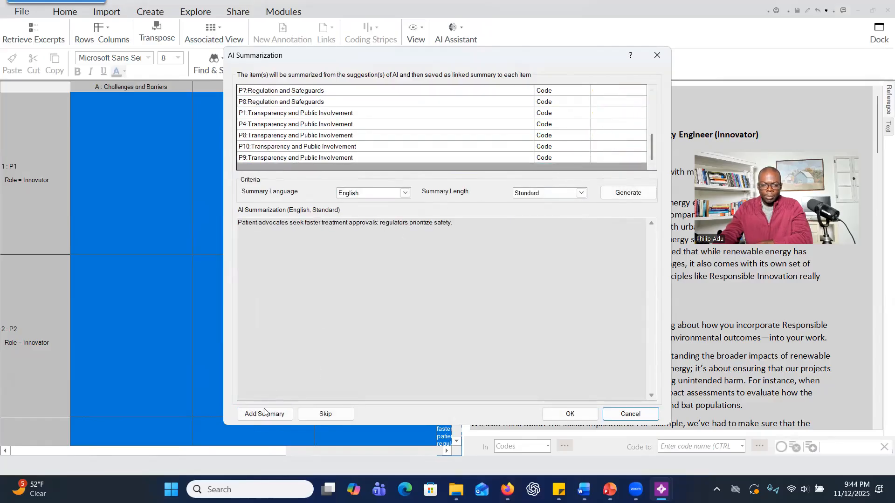
left_click(264, 413)
left_click(264, 414)
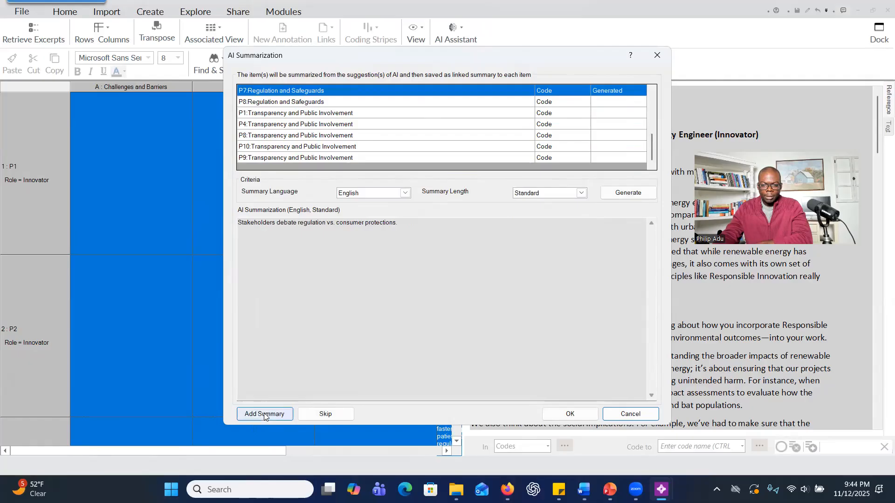
left_click(264, 414)
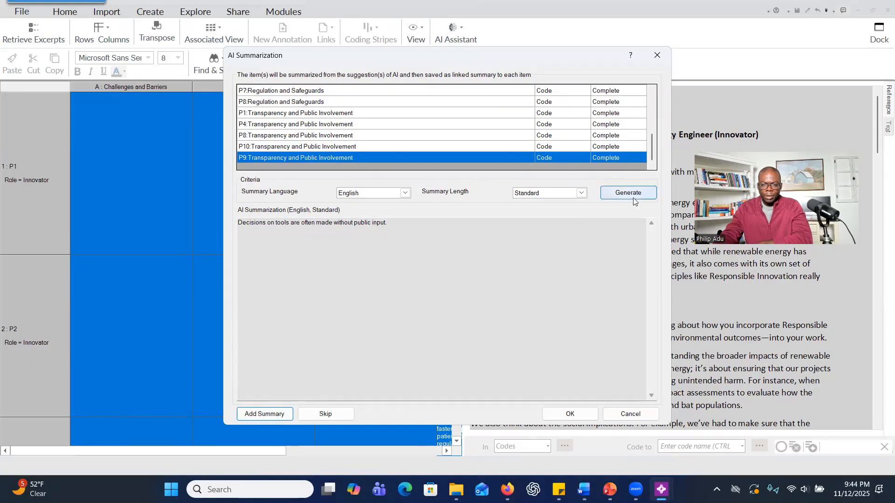
left_click(585, 413)
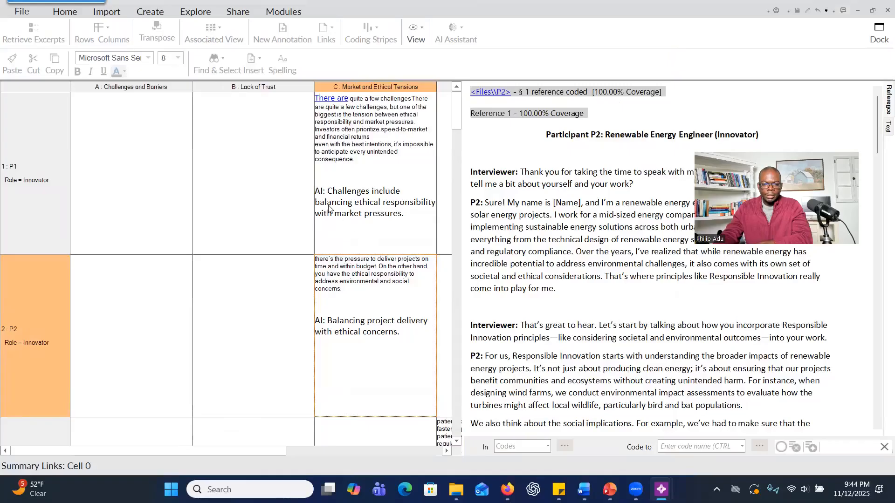
Review the AI summaries in P1's and P2's Market and Ethical Tensions cells and P4's Transparency and Public Involvement cell.
left_click(321, 191)
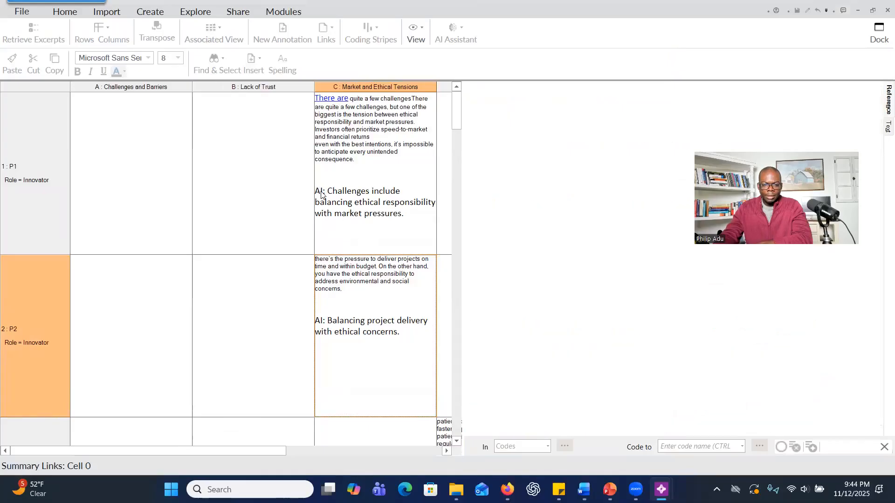
left_click(403, 206)
left_click(358, 290)
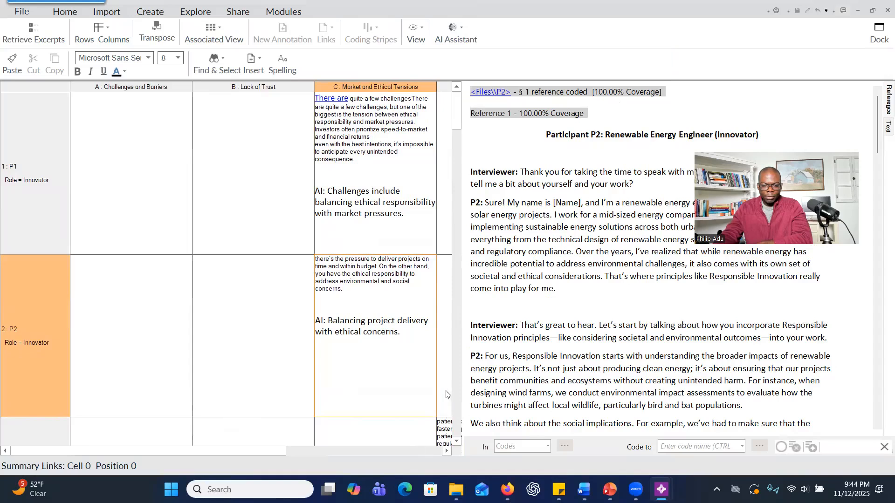
left_click(446, 451)
left_click(456, 441)
left_click(457, 441)
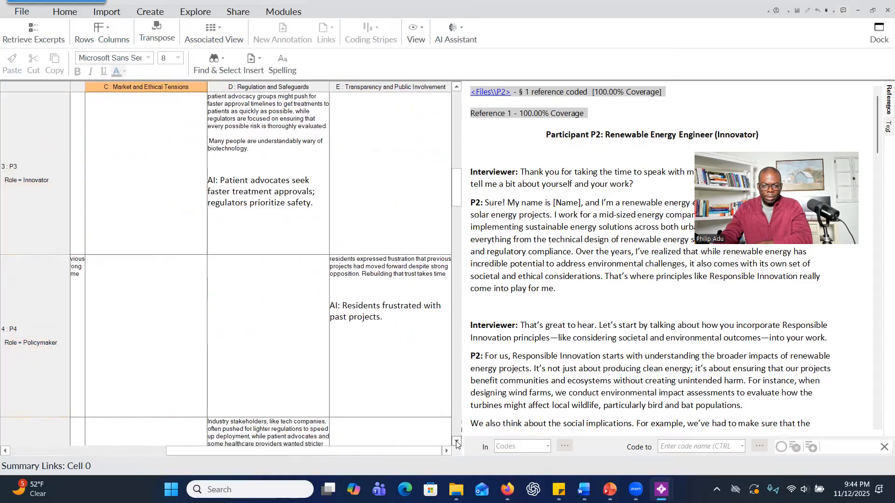
left_click(366, 320)
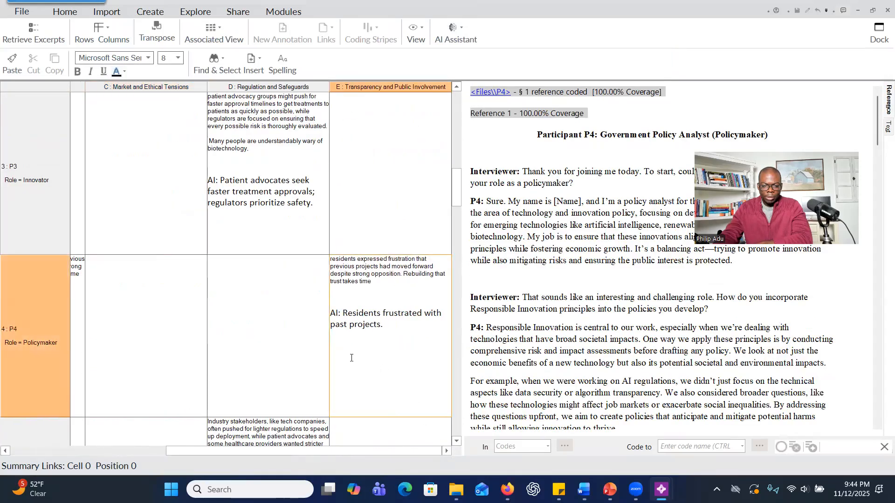
left_click_drag(343, 313, 391, 324)
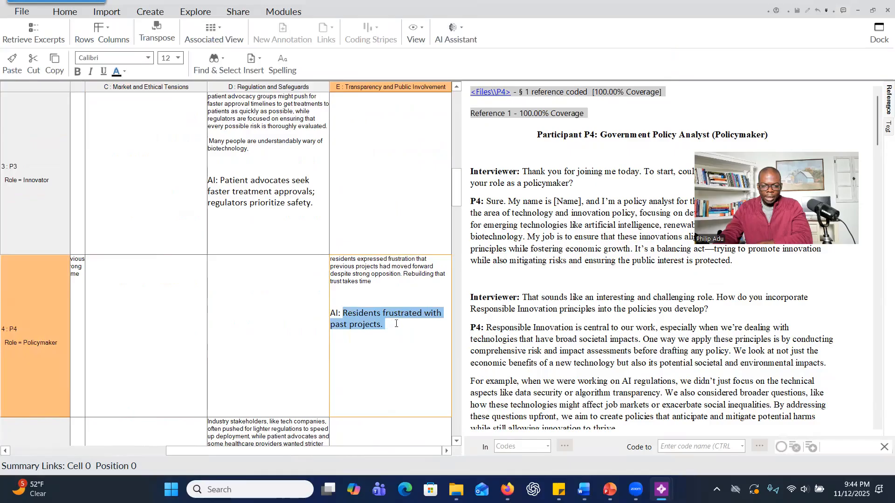
left_click(398, 325)
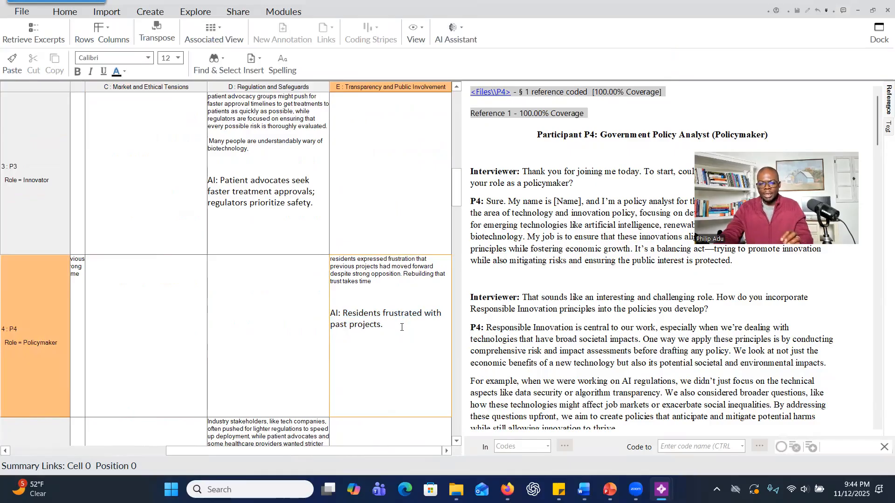
Examine P4's interview transcript for the passages highlighted by column coding for Transparency and Public Involvement.
left_click(561, 298)
scroll(545, 279, "down", 15)
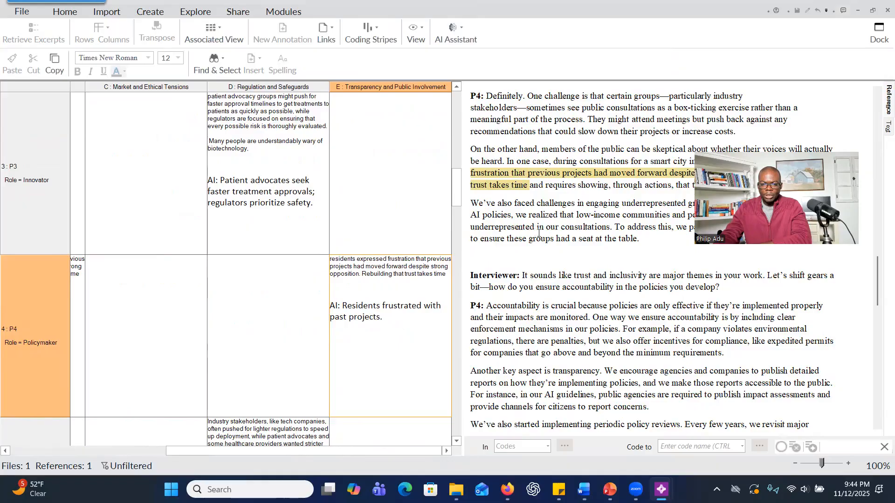
scroll(538, 233, "up", 6)
left_click(418, 40)
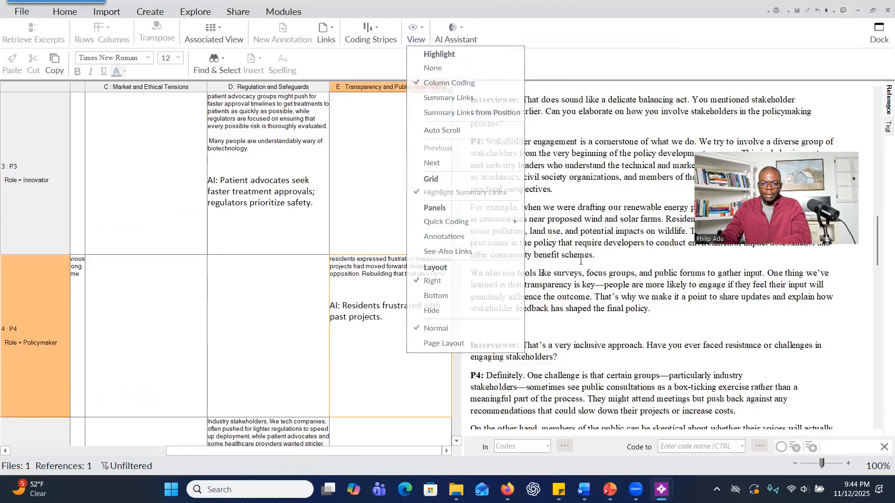
left_click(466, 84)
scroll(559, 279, "down", 5)
scroll(559, 278, "down", 15)
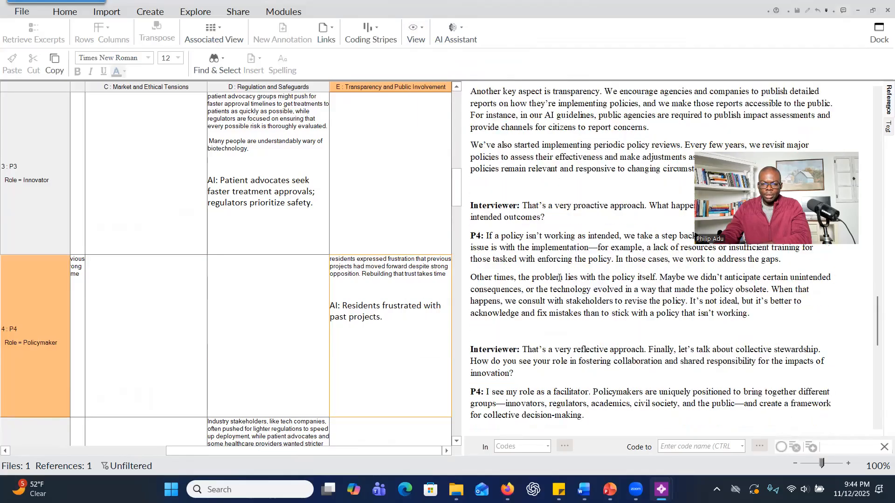
scroll(561, 276, "down", 3)
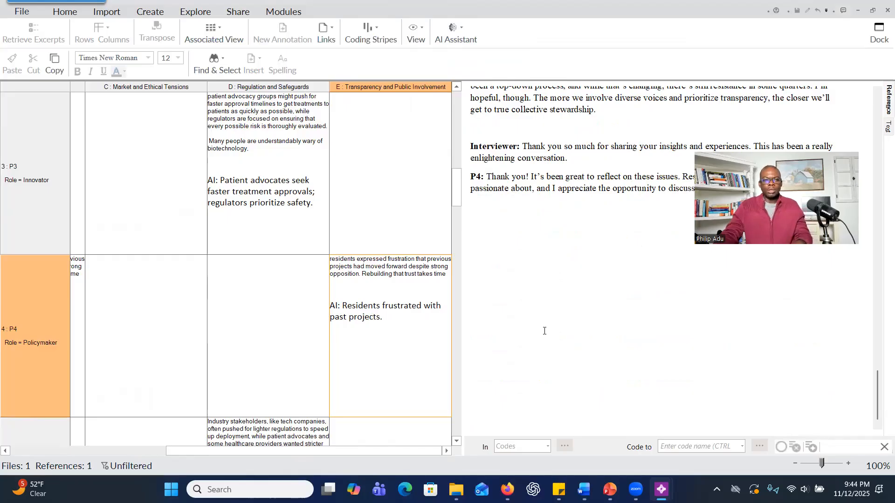
Transpose the RQ2 Themes matrix so participants become columns, and close its undocked window after viewing the cells up to P8.
right_click(249, 164)
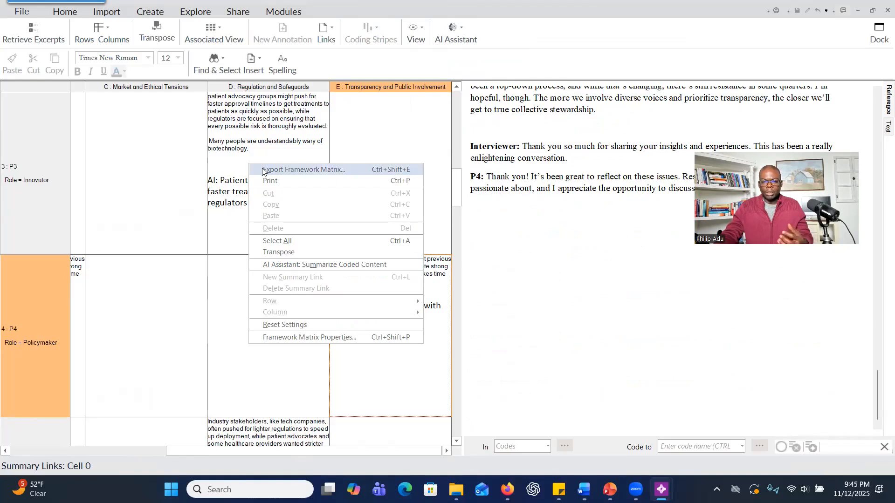
left_click(290, 253)
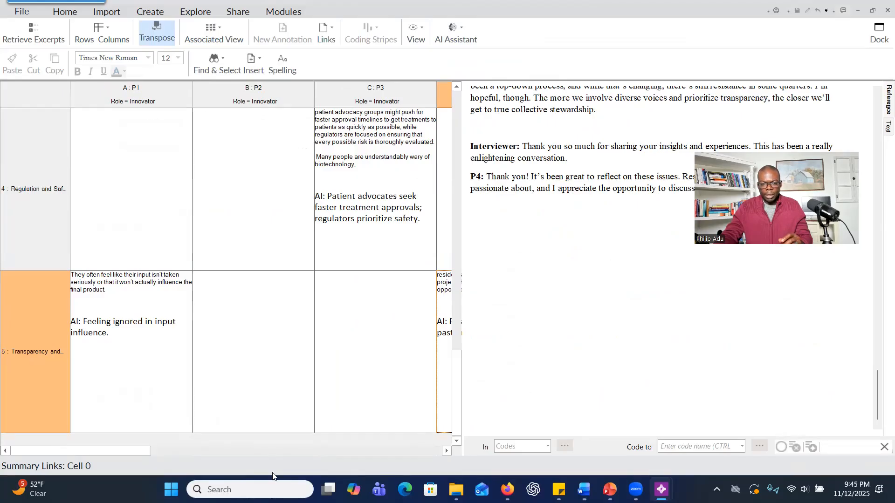
left_click_drag(140, 450, 342, 450)
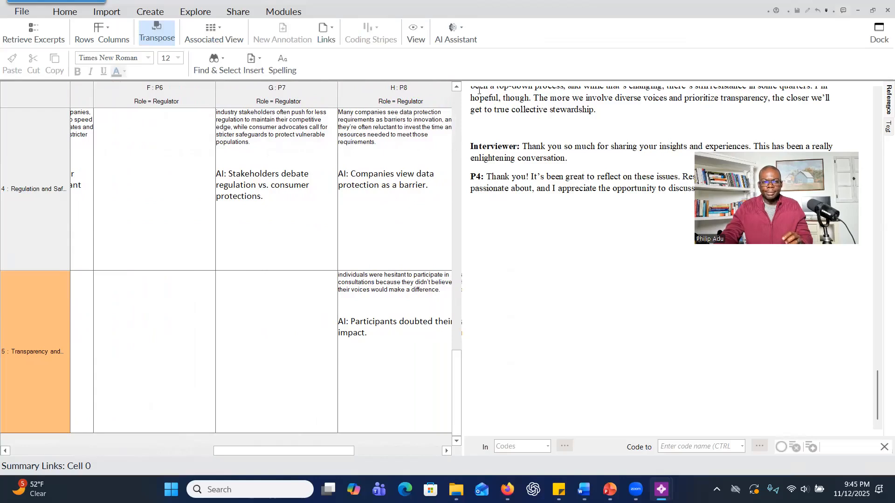
left_click(883, 12)
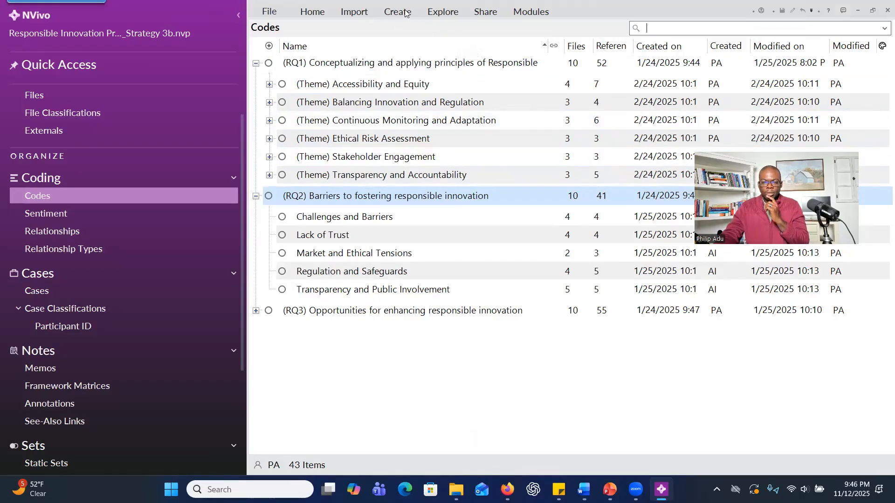
Start a Crosstab query and add the six theme codes under RQ1, from Transparency and Accountability to Accessibility and Equity.
left_click(438, 14)
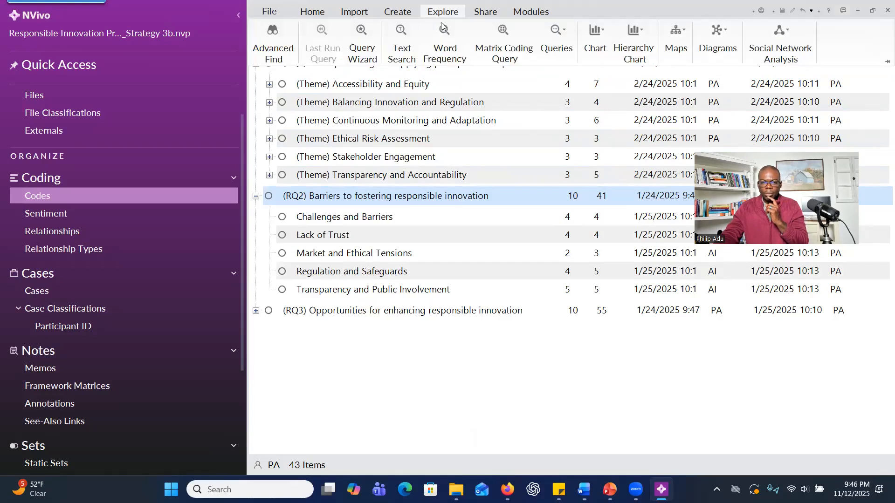
left_click(558, 41)
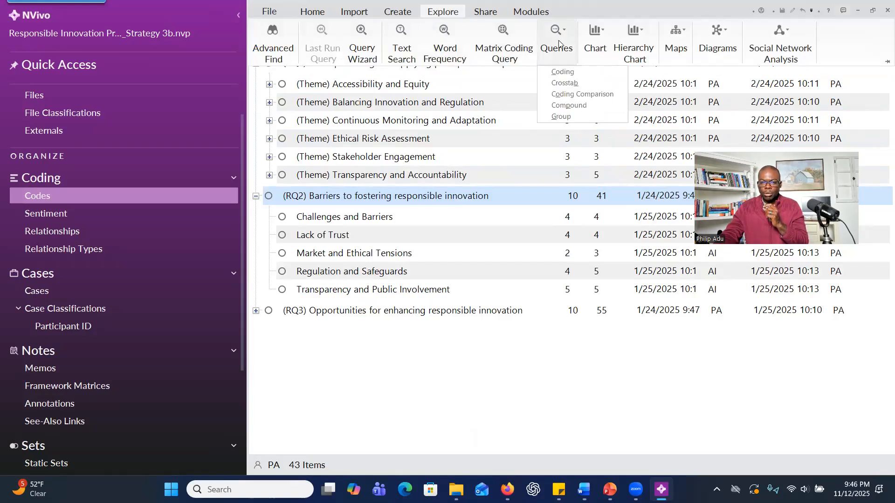
left_click(564, 85)
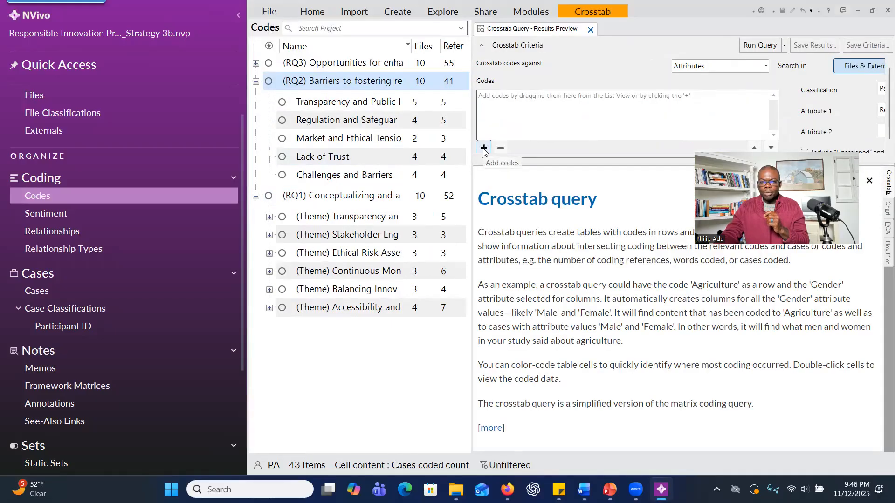
left_click(484, 148)
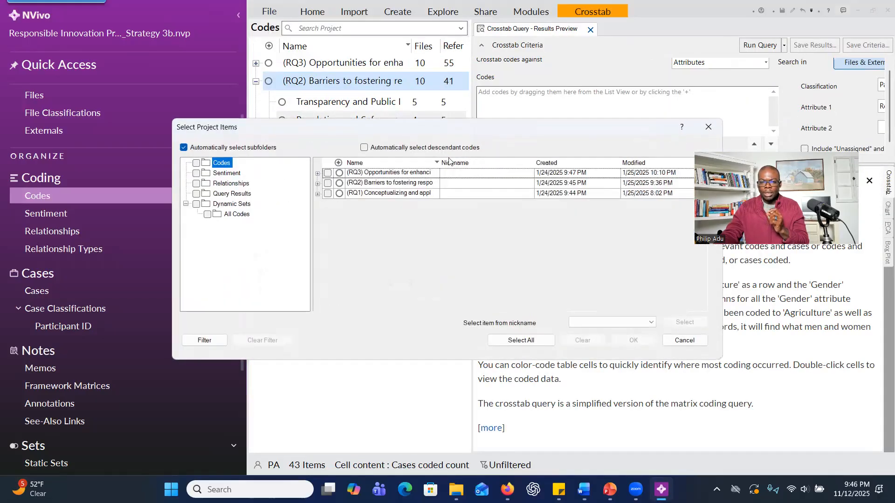
left_click(318, 194)
left_click(337, 206)
left_click(336, 217)
left_click(336, 227)
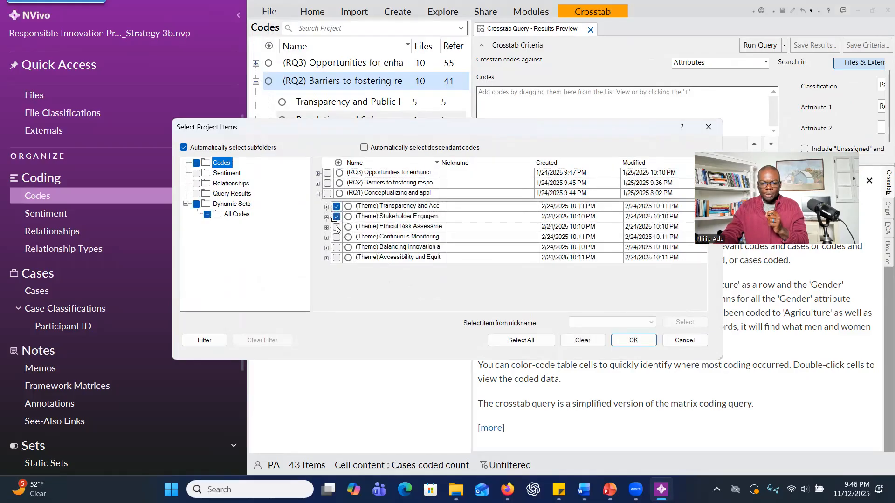
left_click(336, 237)
left_click(336, 248)
left_click(336, 257)
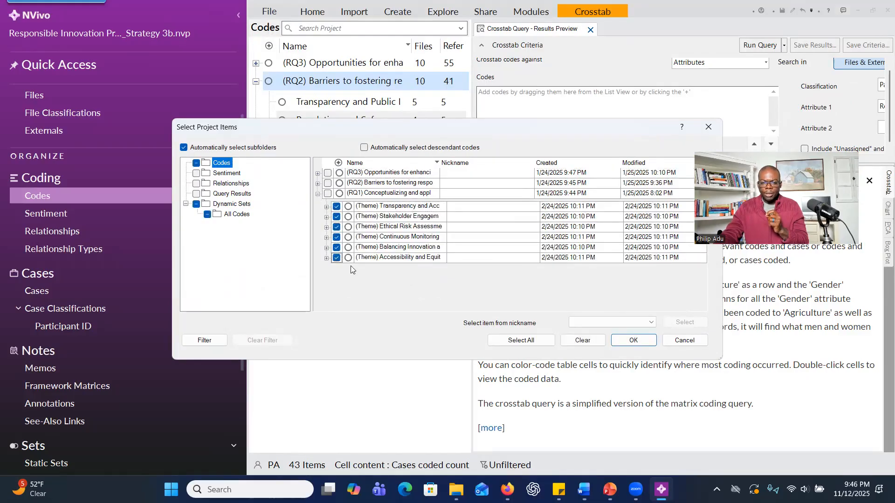
left_click(634, 341)
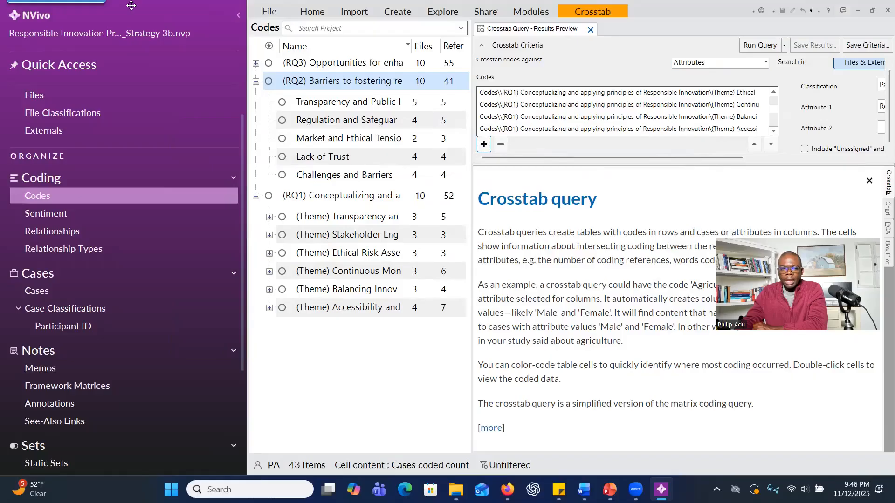
Set the query to crosstab the codes against cases instead of attributes.
left_click(764, 64)
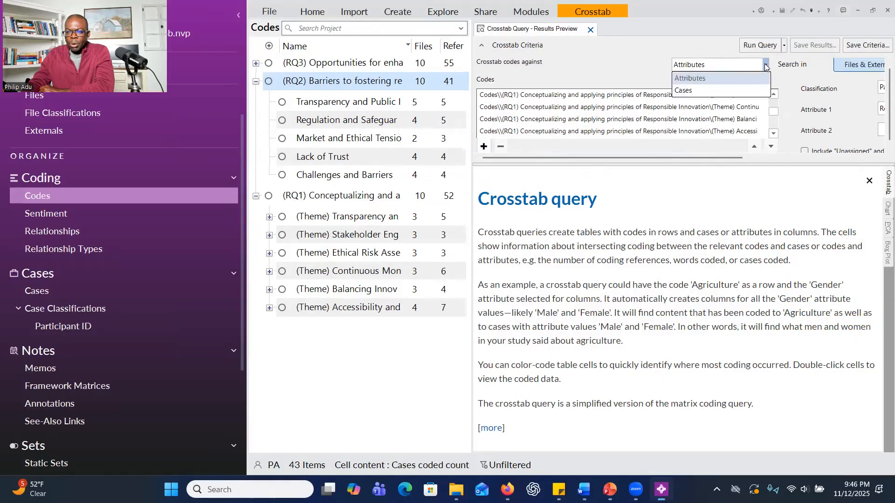
left_click(746, 93)
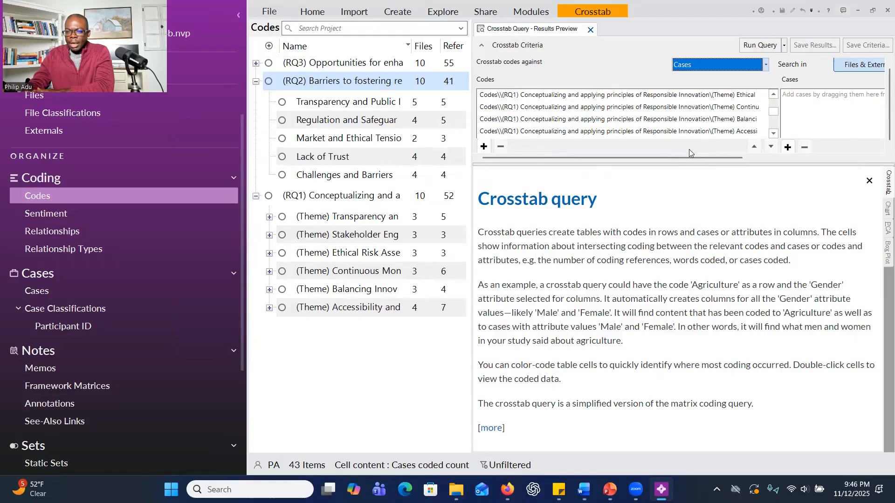
left_click_drag(737, 158, 825, 161)
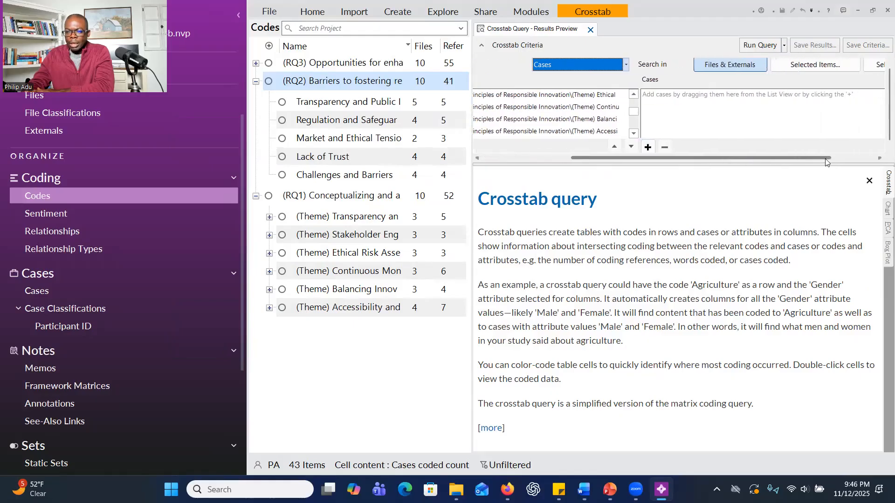
Add the ten participant cases P1 to P10 to the crosstab query and run it.
left_click(647, 147)
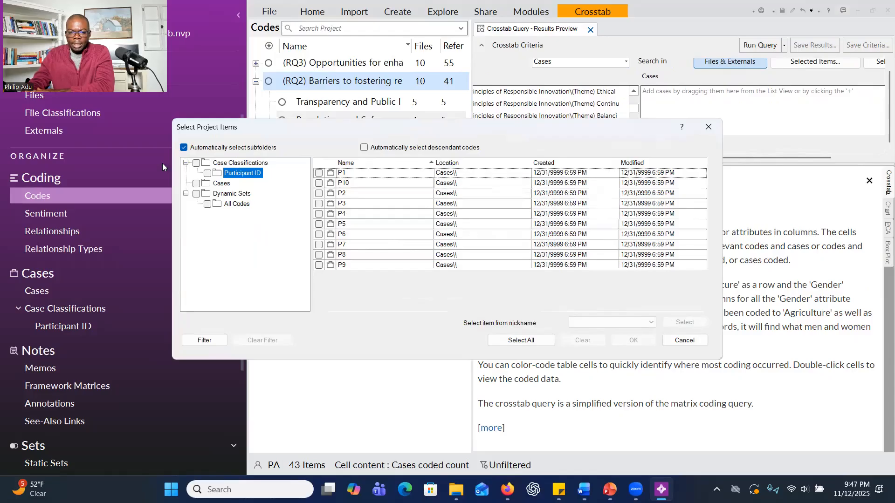
left_click(319, 172)
left_click(318, 182)
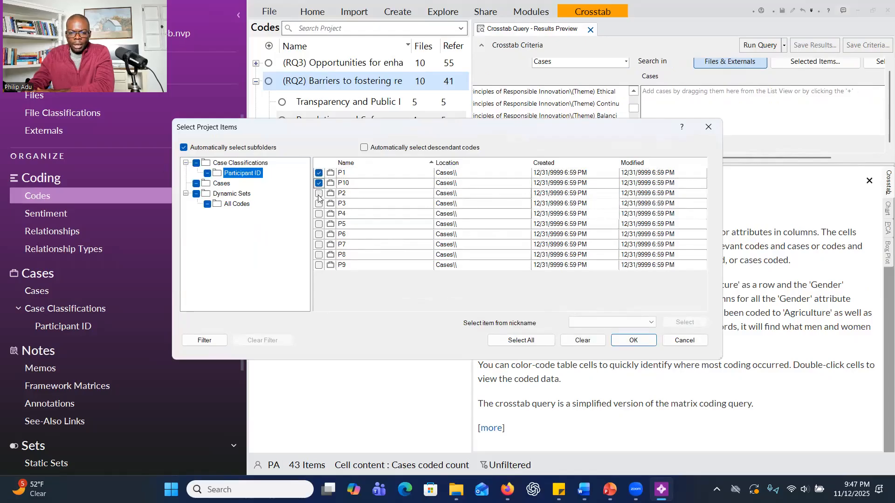
left_click(319, 193)
left_click(319, 203)
left_click(318, 213)
left_click(319, 224)
left_click(318, 234)
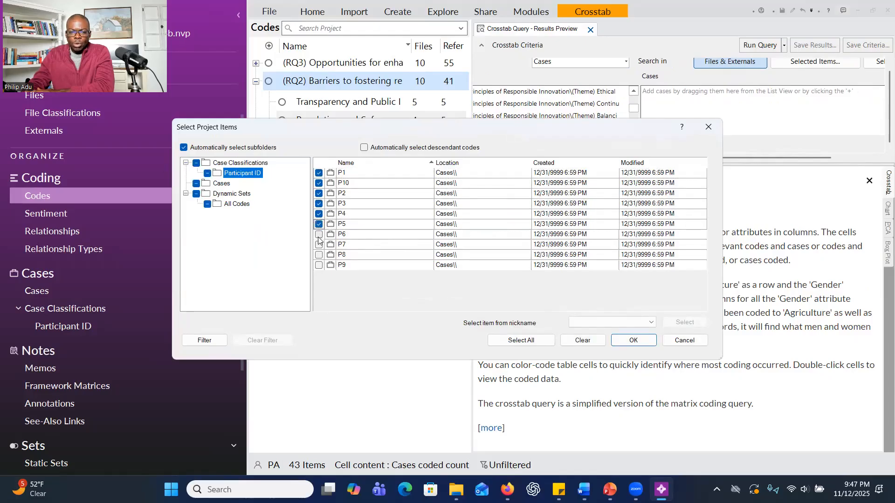
left_click(319, 245)
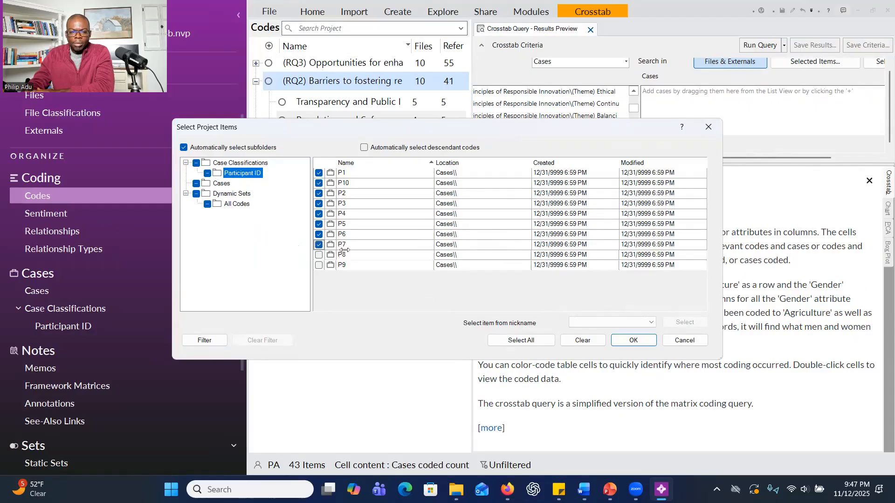
left_click(319, 254)
left_click(319, 265)
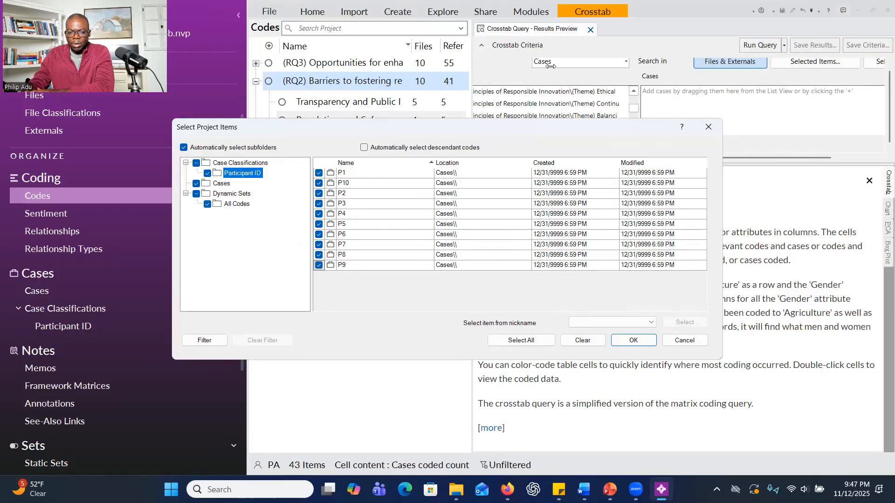
left_click(639, 343)
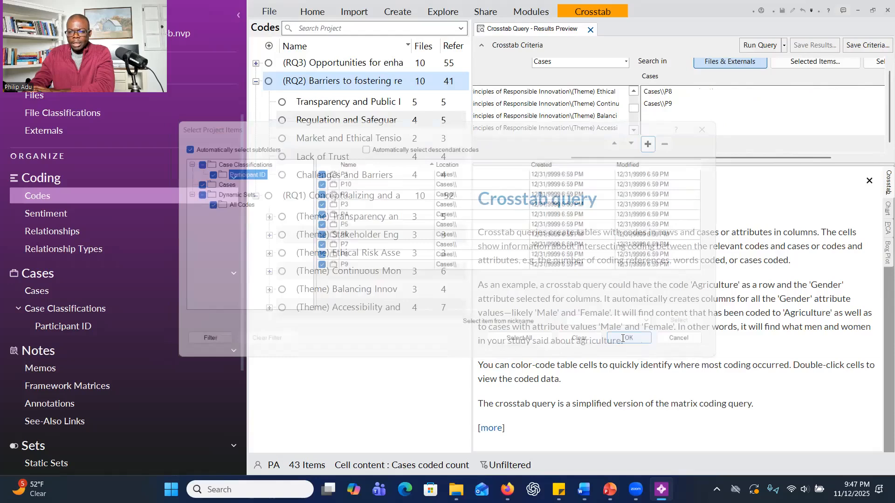
left_click(760, 45)
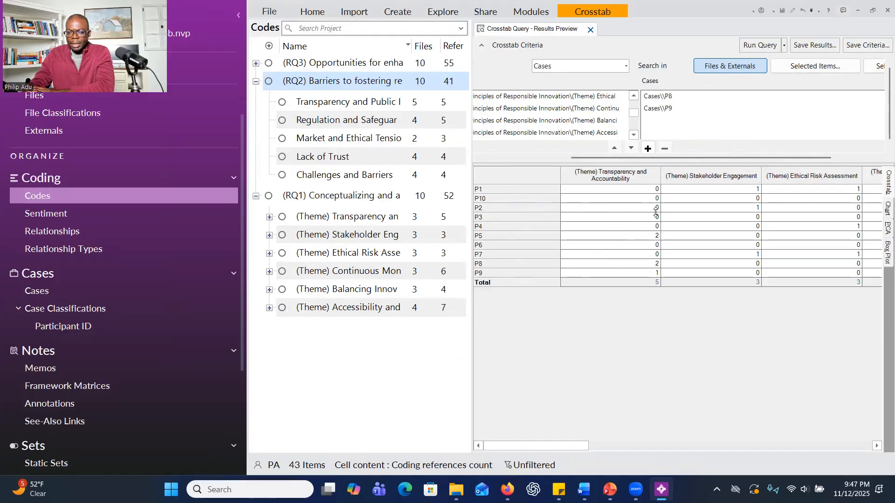
Inspect the Transparency and Accountability results for P5 and P8, and open P5's coded references to read the passages.
left_click(656, 283)
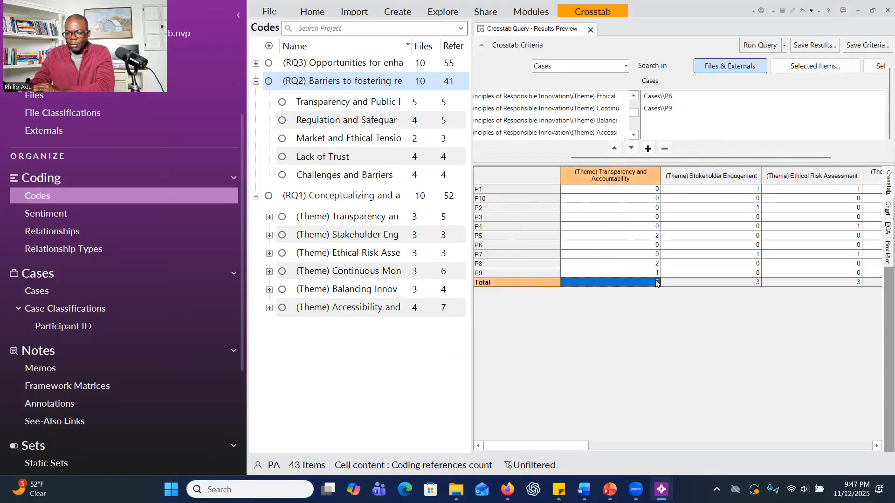
left_click(654, 238)
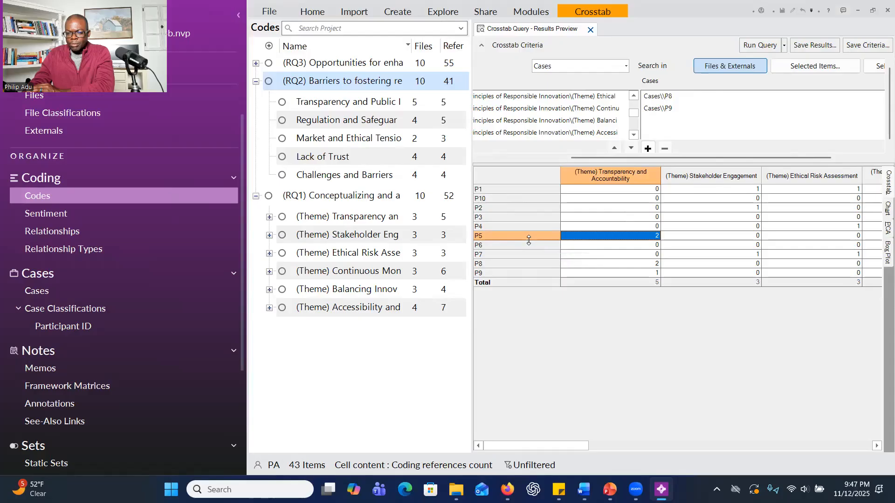
left_click(657, 265)
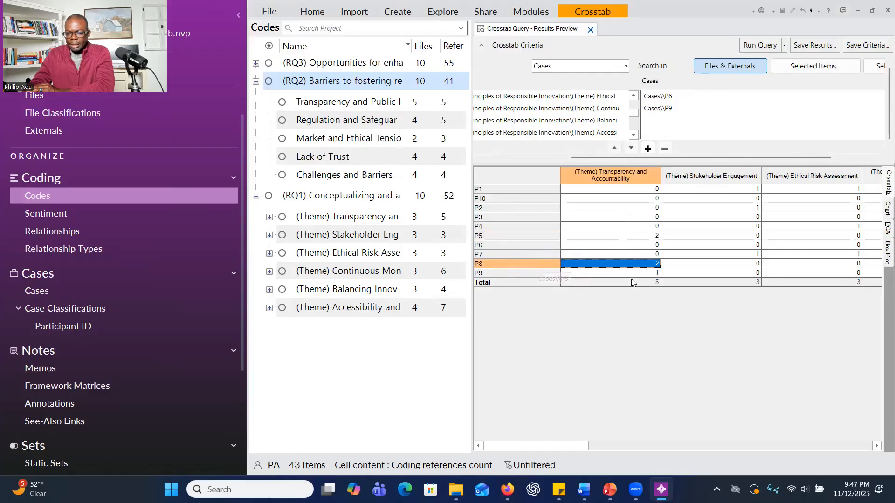
left_click(648, 238)
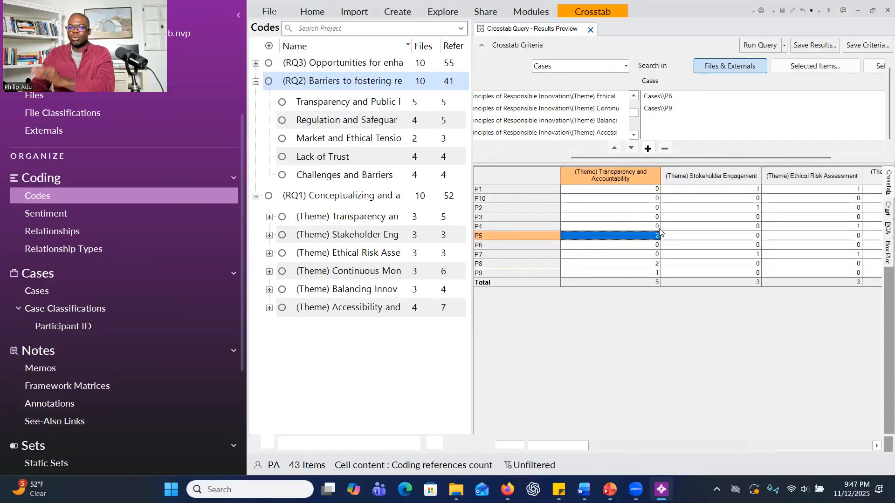
double_click(658, 231)
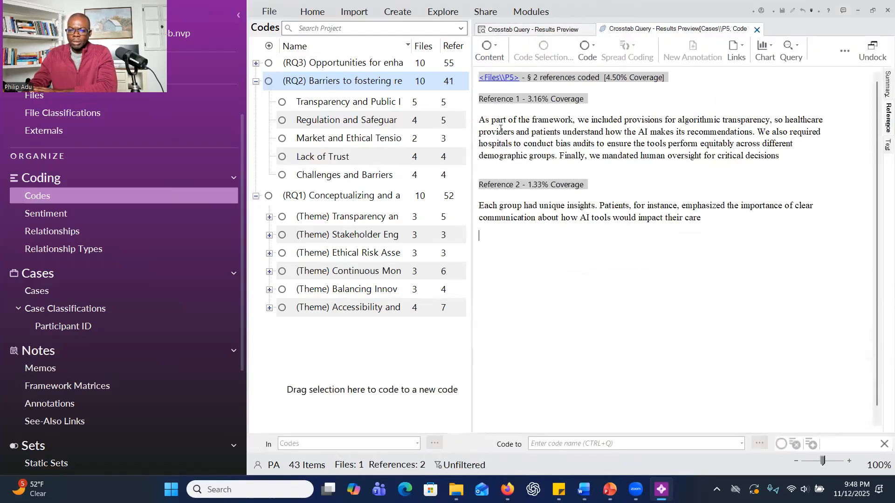
left_click_drag(498, 132, 663, 145)
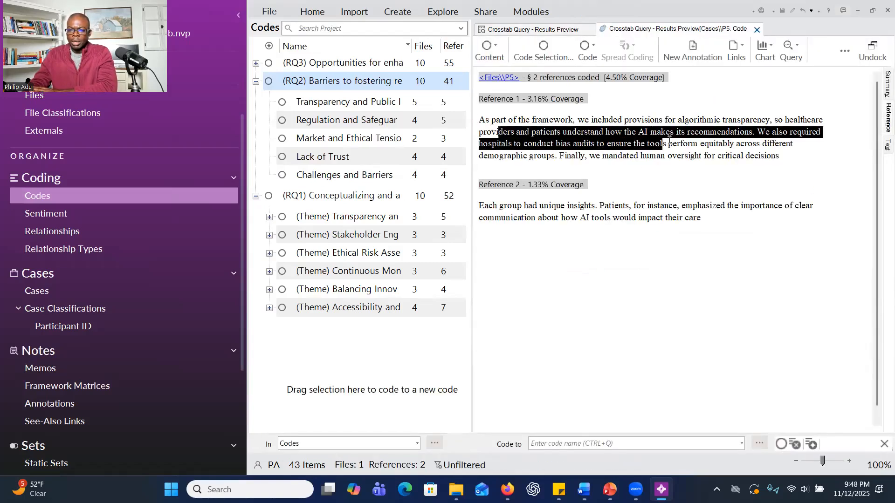
Return to the crosstab results and review all columns, from the RQ1 themes through Total, Mean and quartiles to Standard Error.
left_click(554, 34)
left_click_drag(564, 444, 750, 445)
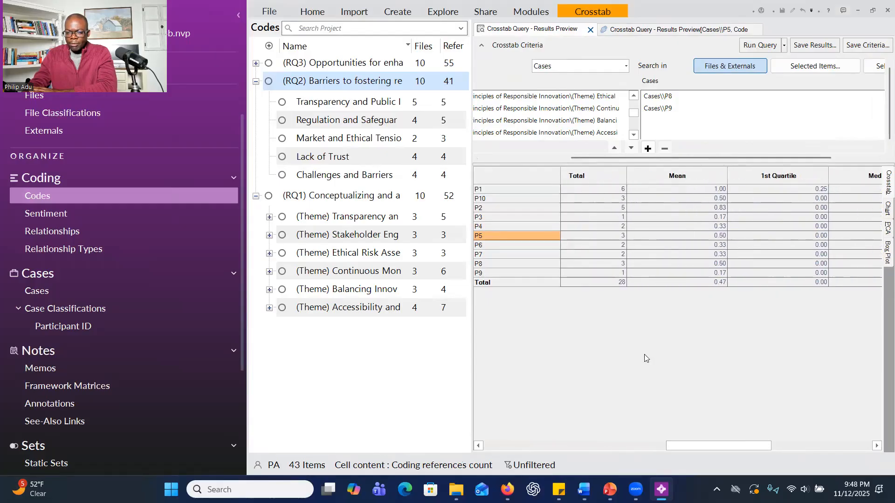
left_click_drag(728, 444, 546, 445)
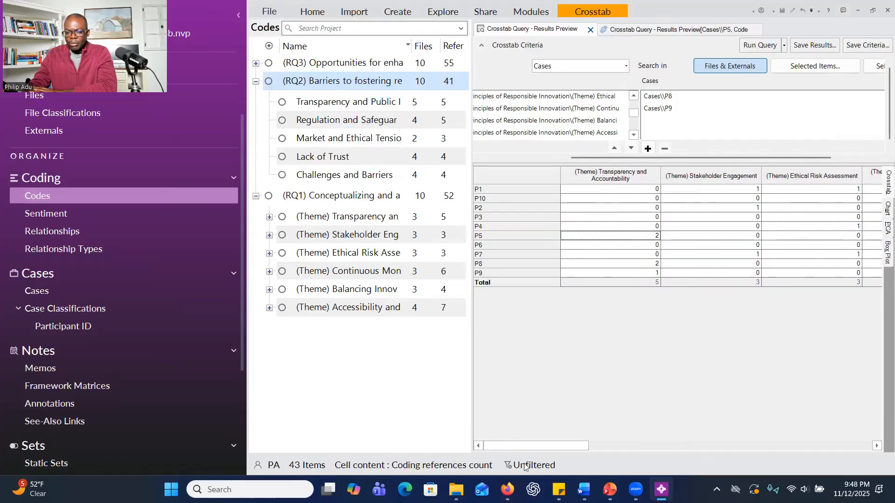
left_click_drag(532, 446, 685, 459)
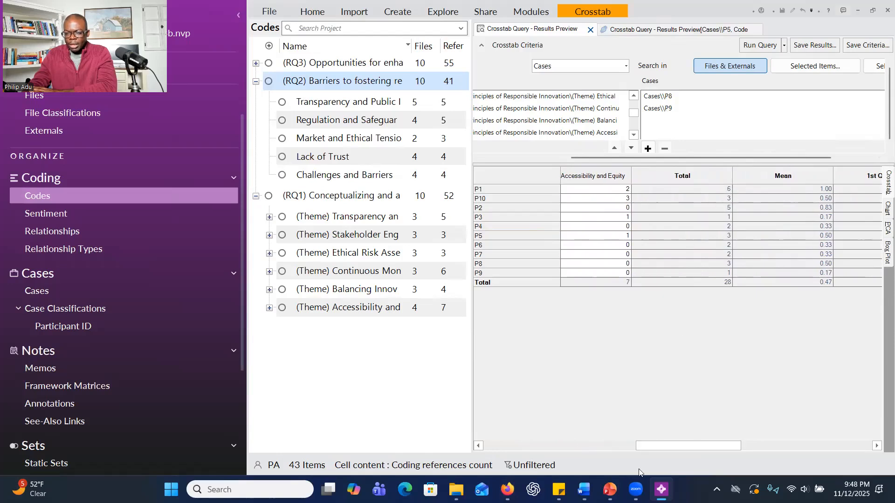
left_click_drag(671, 451, 715, 442)
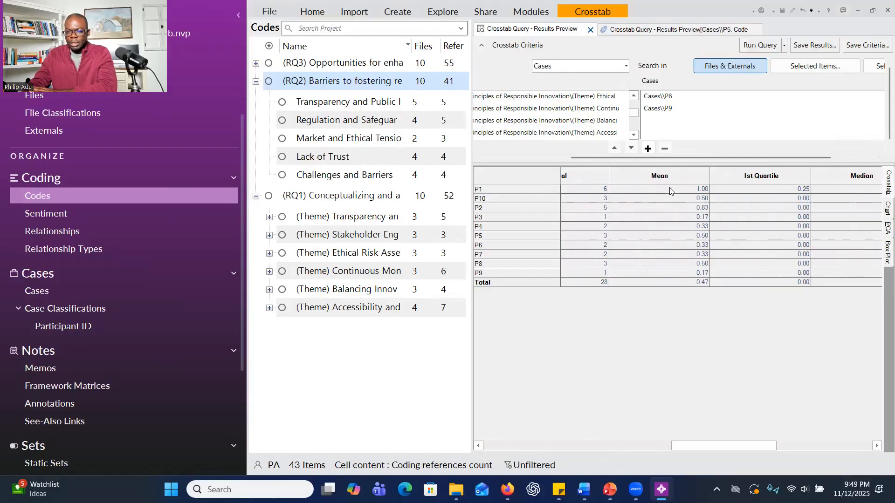
left_click_drag(707, 446, 808, 445)
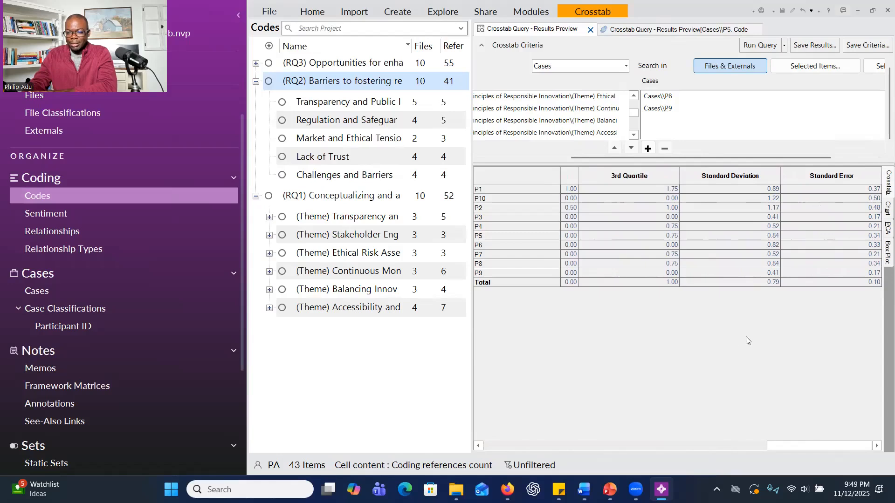
mouse_move(795, 445)
left_mouse_down()
mouse_move(740, 443)
mouse_move(806, 440)
left_mouse_up()
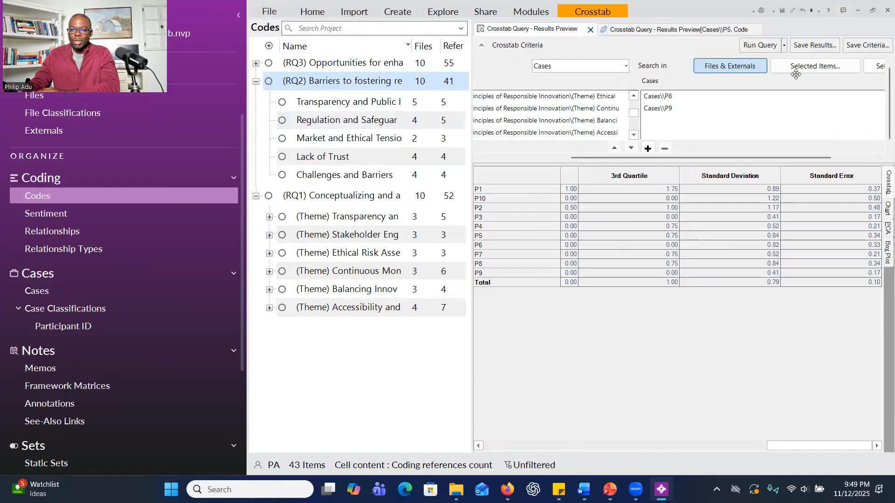
right_click(593, 206)
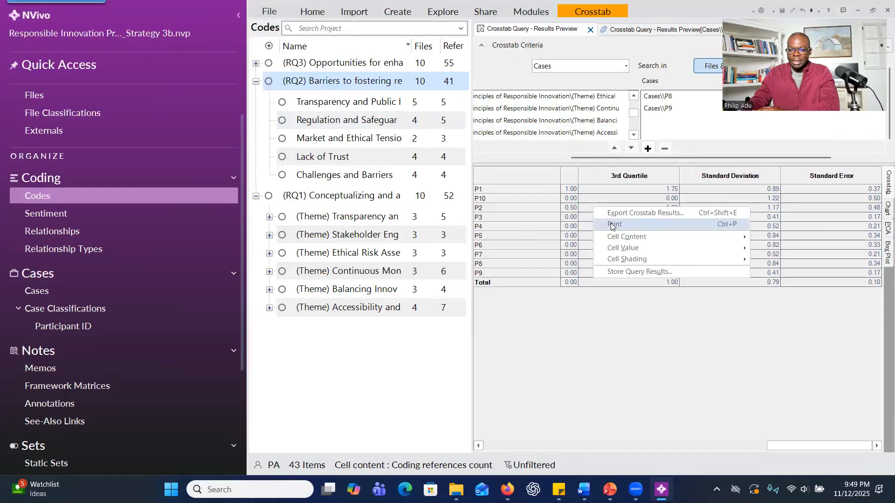
left_click(602, 361)
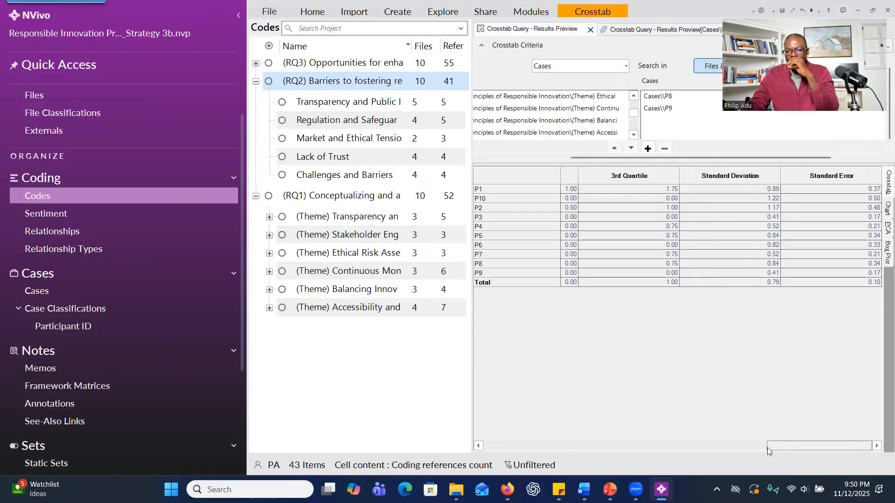
Compare the participants' Mean, Median, quartile and Standard Deviation values with their theme counts.
left_click_drag(789, 448, 717, 439)
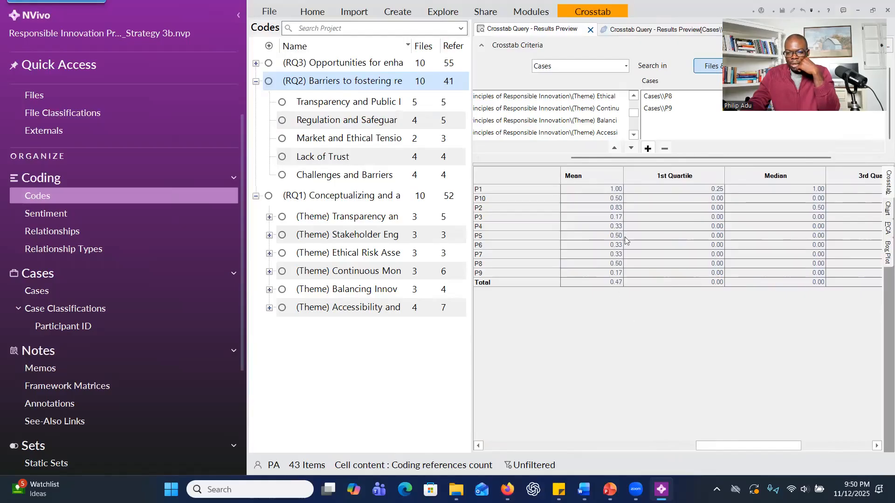
left_click_drag(748, 445, 762, 443)
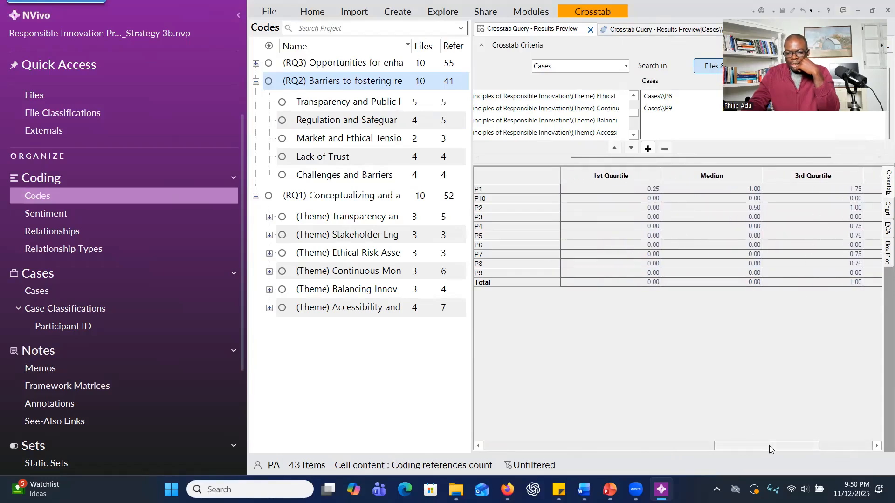
left_click_drag(769, 445, 806, 445)
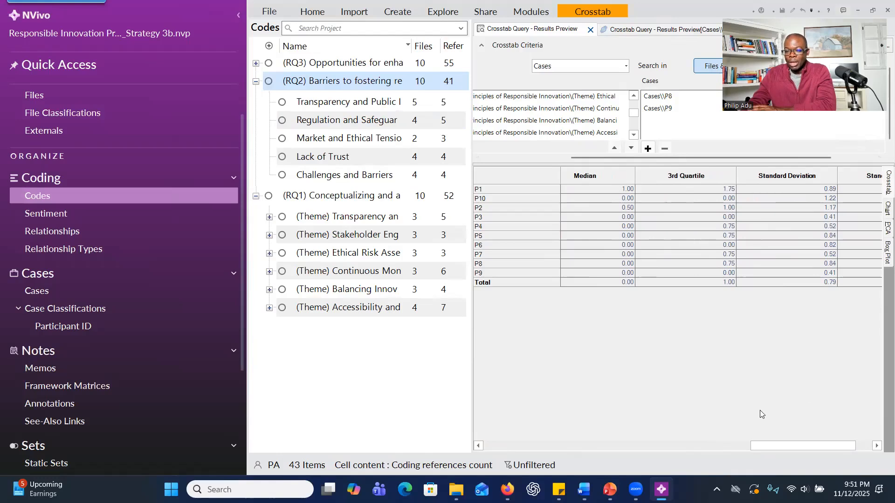
left_click_drag(809, 449, 511, 366)
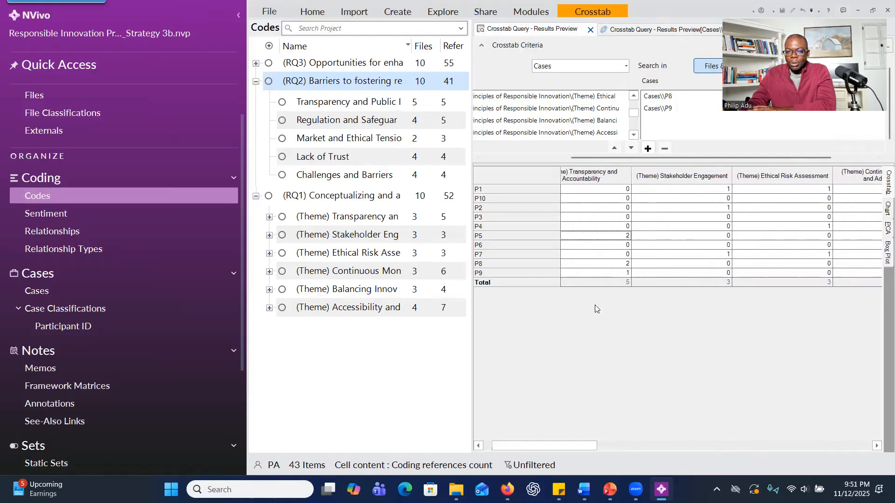
left_click_drag(546, 449, 716, 433)
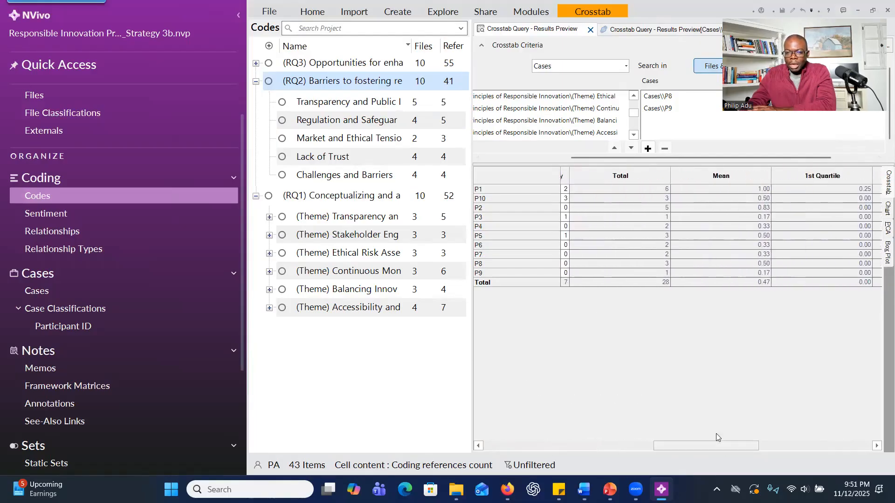
Transpose the crosstab results so participants become columns and themes become rows, and view the participant columns up to P8.
left_click(583, 18)
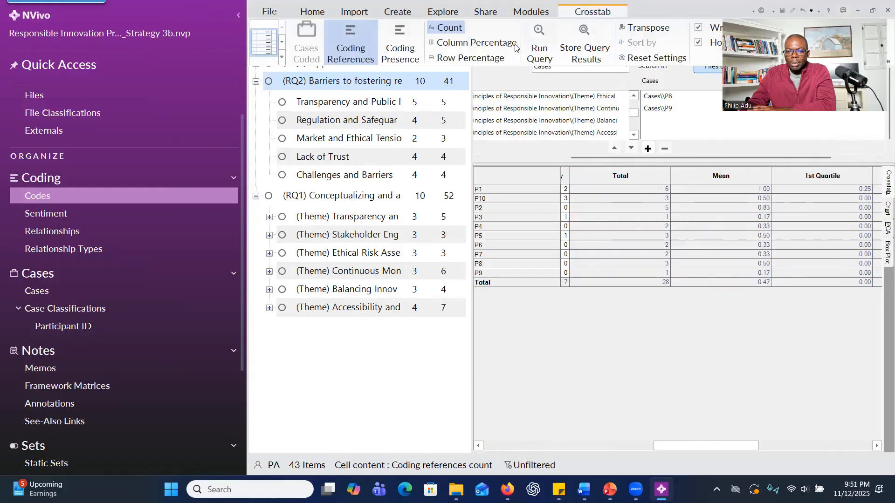
left_click(647, 29)
left_click(671, 29)
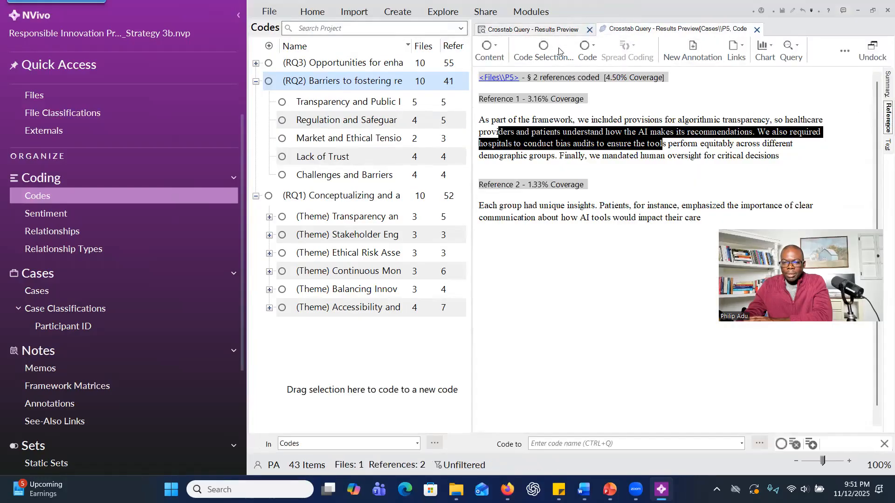
left_click(559, 30)
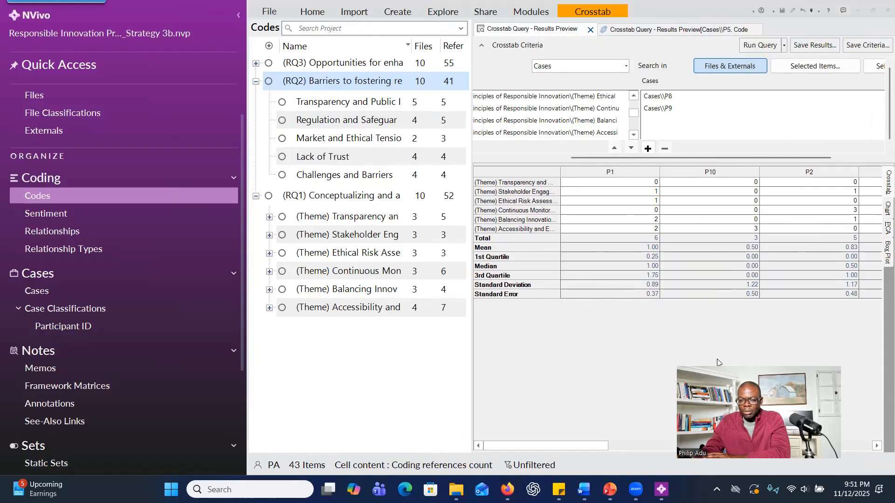
left_click_drag(601, 445, 672, 444)
left_click_drag(672, 444, 672, 444)
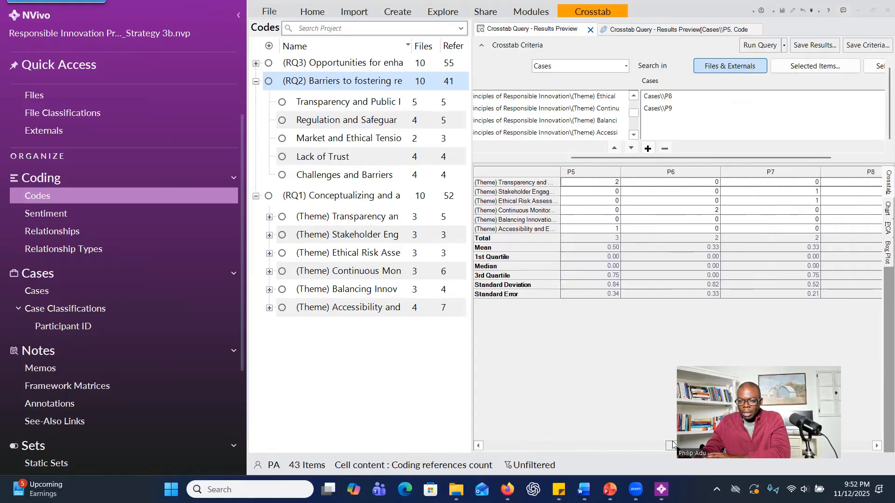
Display the crosstab results as a chart, rotate the 3D columns, and change the chart type to Grouped Column.
left_click(887, 208)
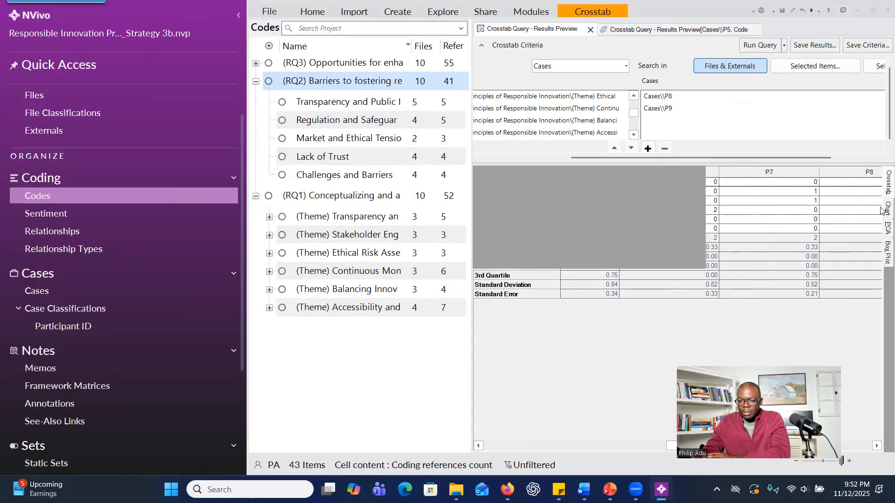
left_click_drag(681, 248, 658, 51)
left_click(652, 14)
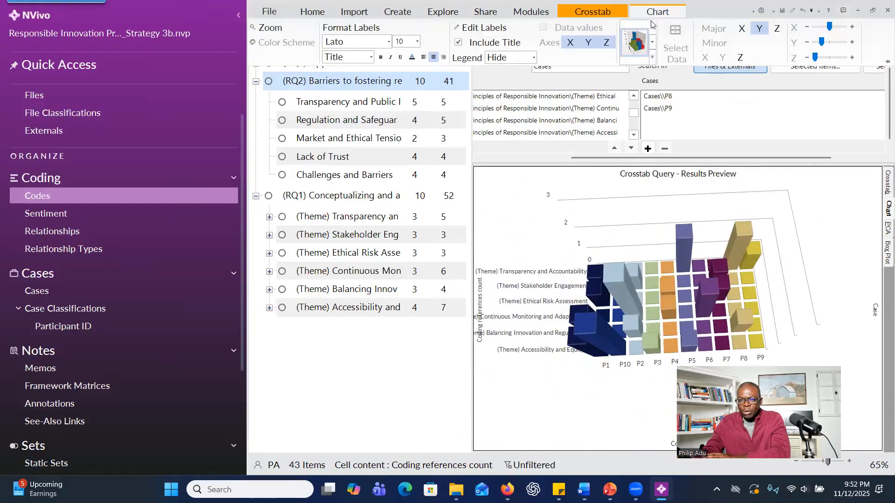
left_click(651, 58)
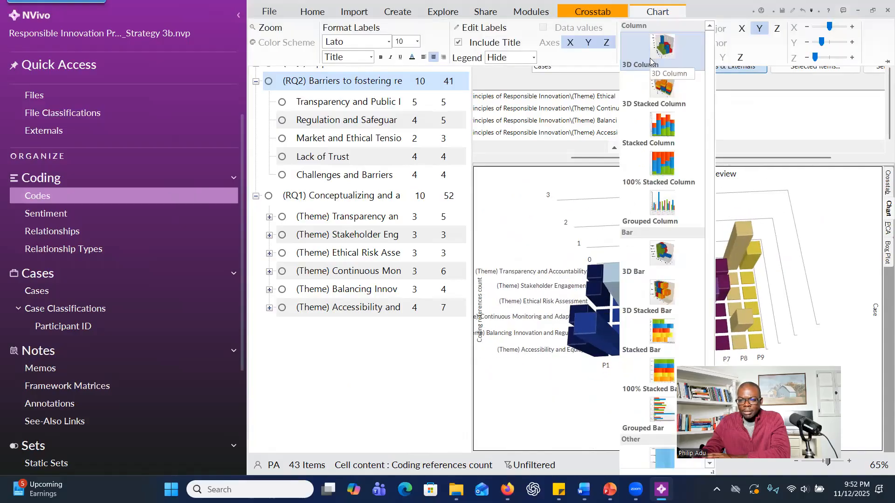
left_click(665, 204)
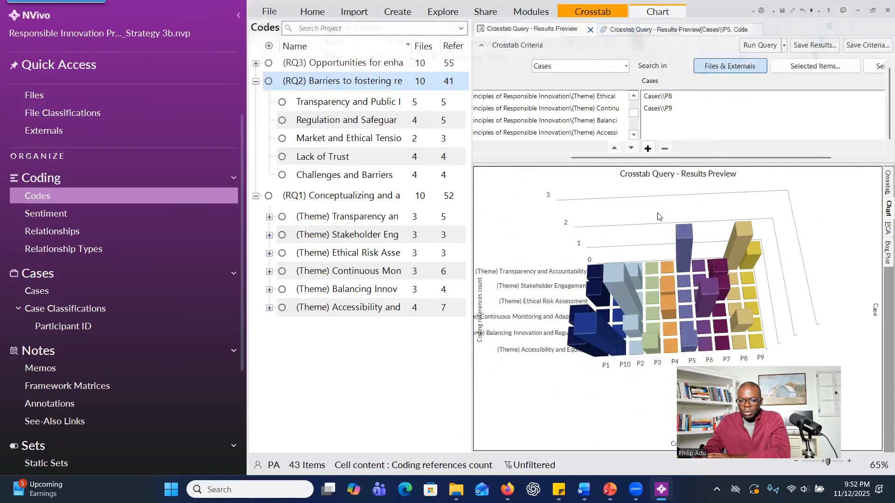
View the crosstab results as a Principal Component Analysis biplot and as a box plot of the participants.
left_click(881, 235)
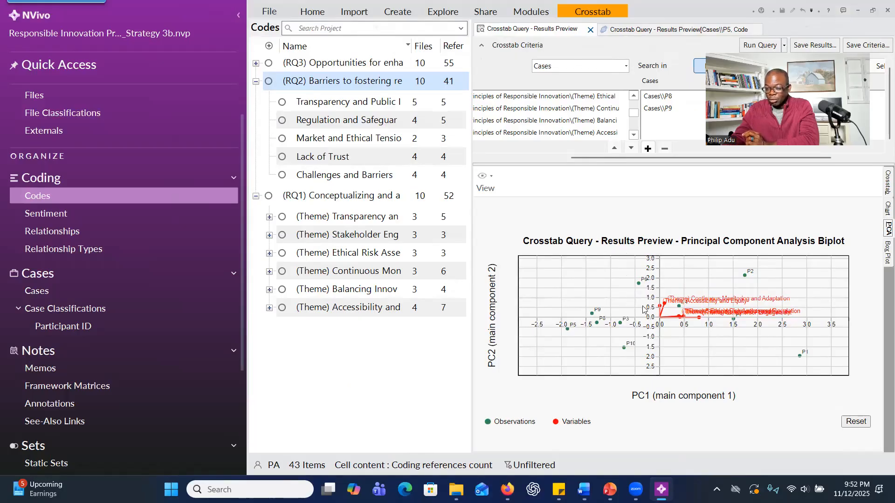
left_click(882, 260)
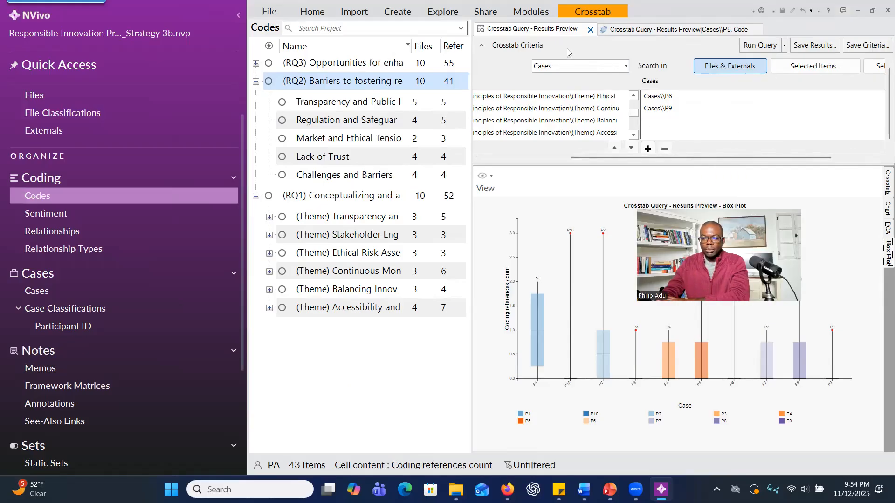
Close P5's coded references and the crosstab results preview, and start a new Crosstab query.
left_click(755, 29)
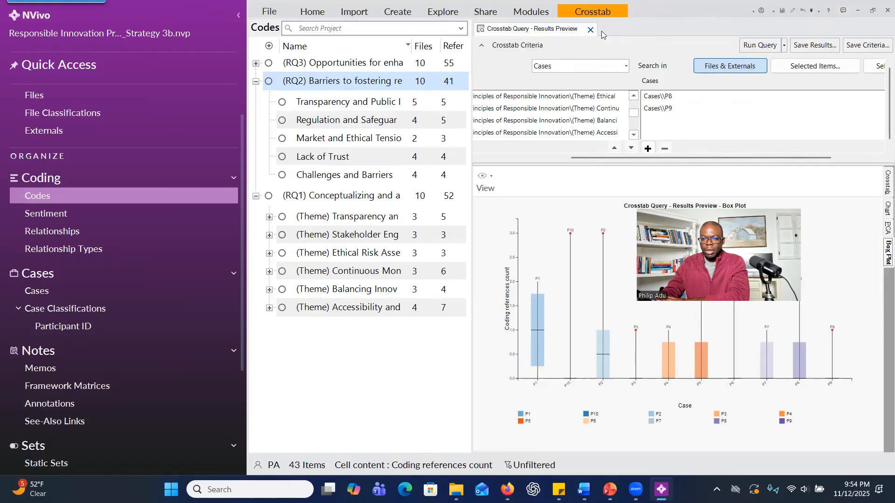
left_click(591, 30)
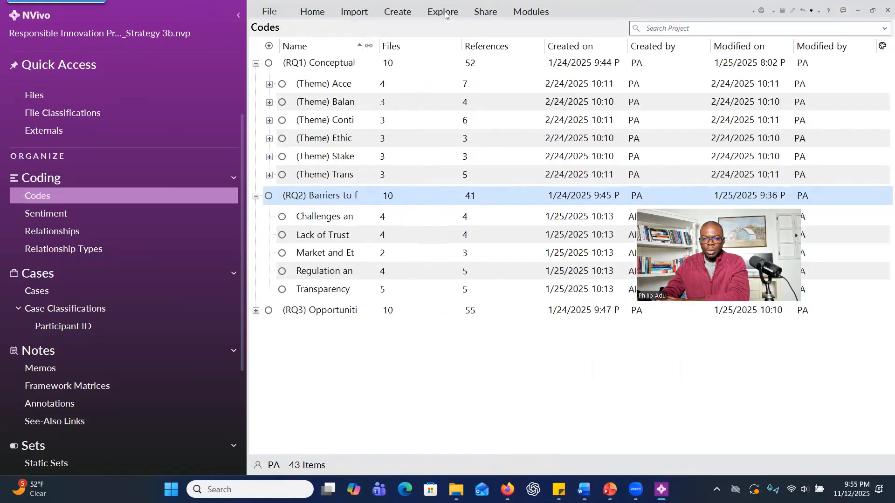
left_click(443, 11)
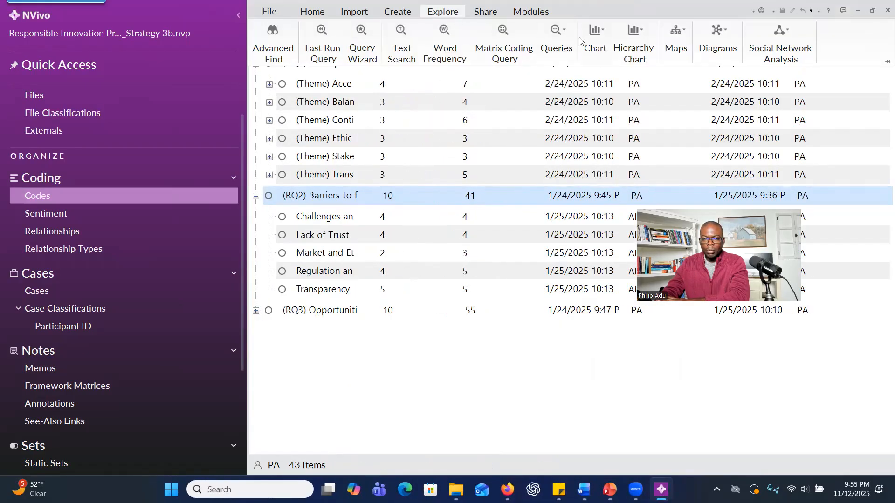
left_click(556, 42)
left_click(577, 85)
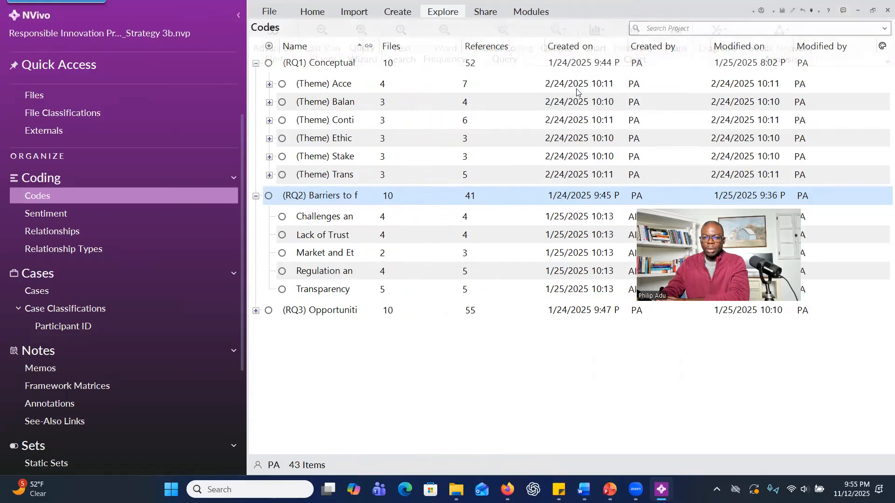
left_click_drag(714, 208, 296, 21)
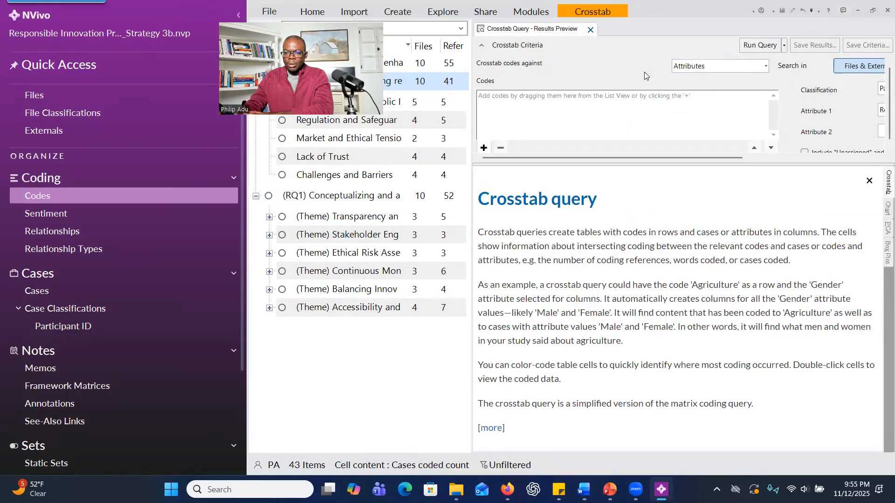
Add all six themes under (RQ1) Conceptualizing and applying principles of Responsible Innovation as the query's codes.
left_click(483, 147)
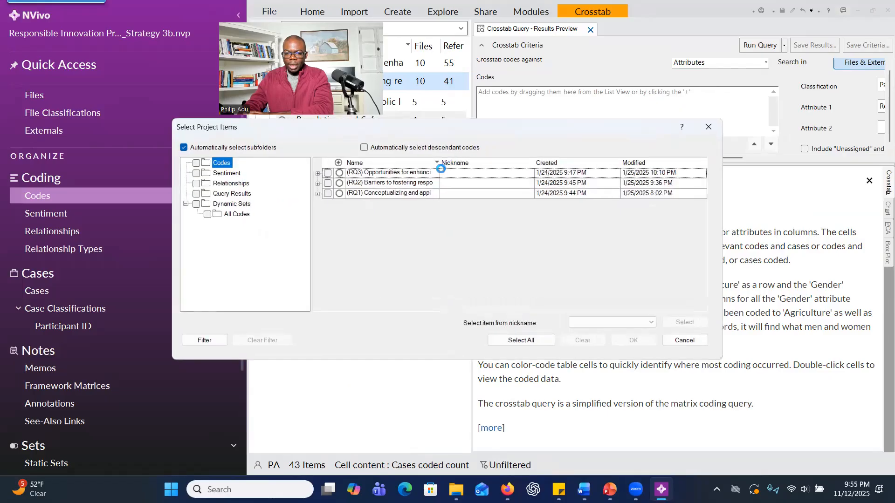
left_click(318, 193)
left_click(336, 206)
left_click(336, 216)
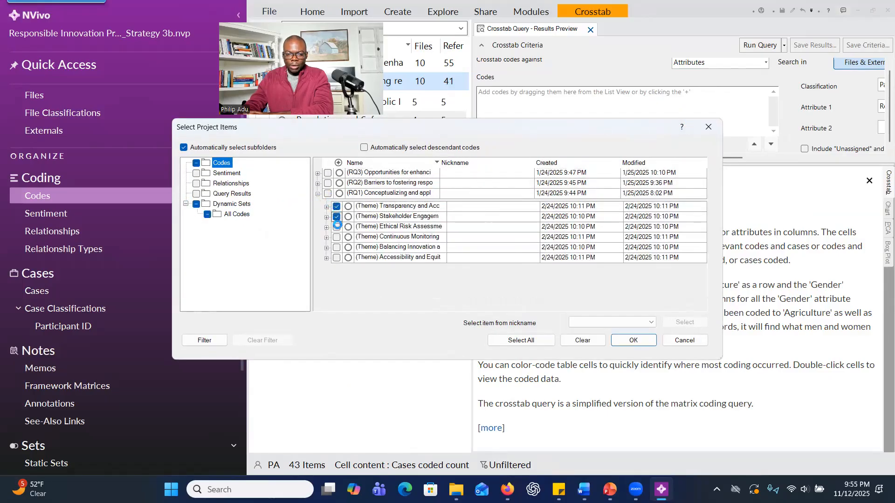
left_click(336, 226)
left_click(336, 237)
left_click(337, 247)
left_click(336, 258)
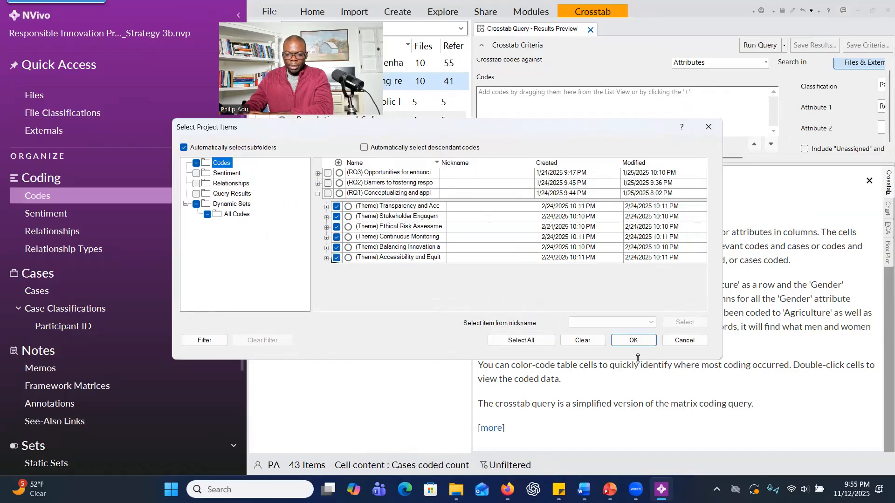
left_click(632, 340)
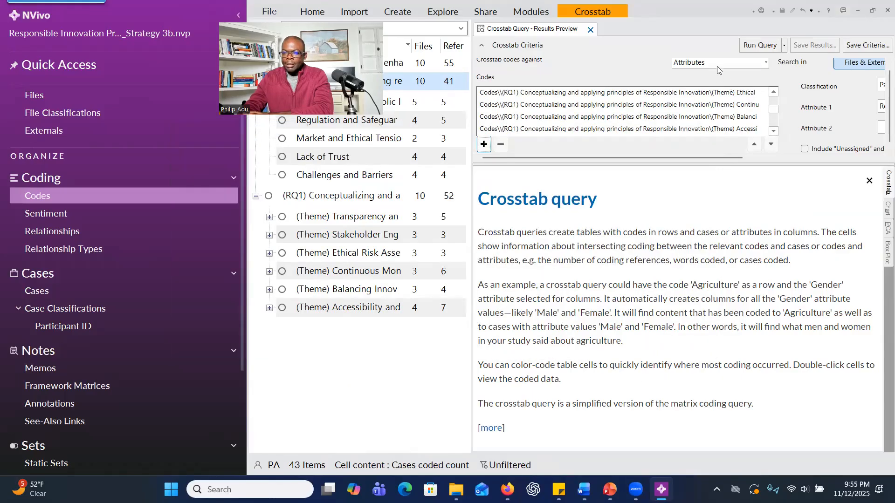
Crosstab the codes against Attributes using classification Participant ID, Attribute 1 Role and a blank Attribute 2, and run the query.
left_click(716, 65)
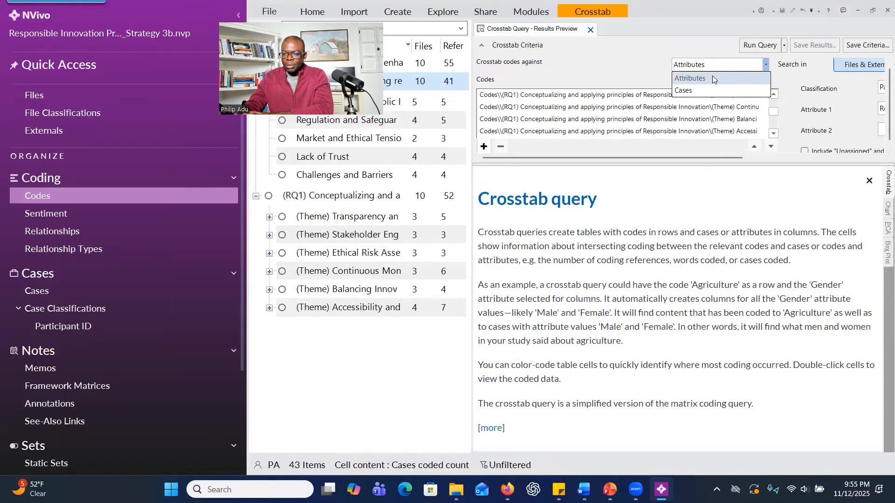
left_click(712, 78)
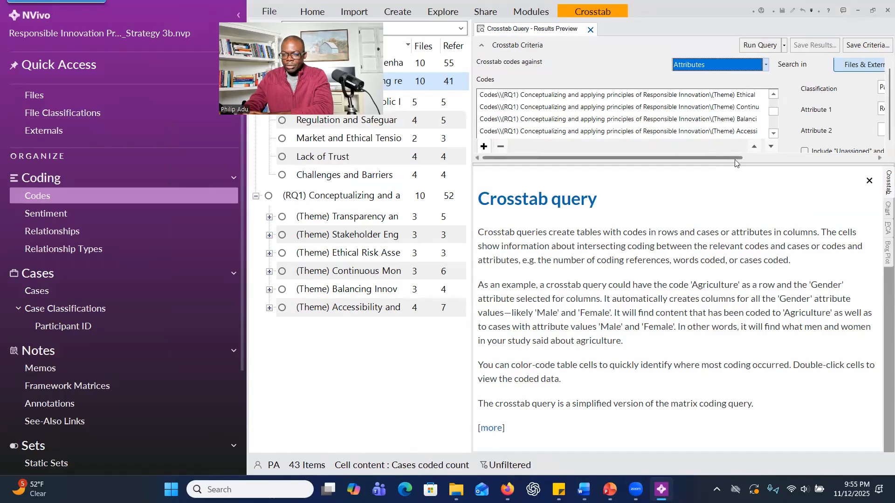
left_click_drag(710, 158, 827, 159)
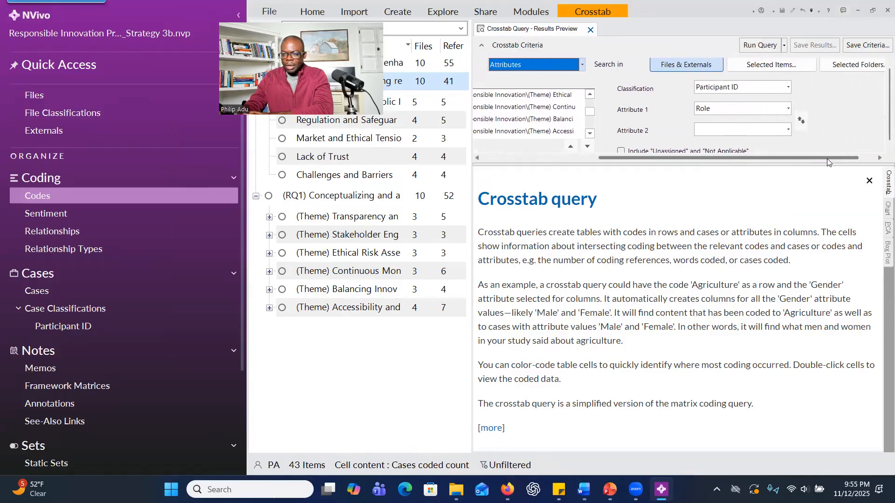
left_click(750, 90)
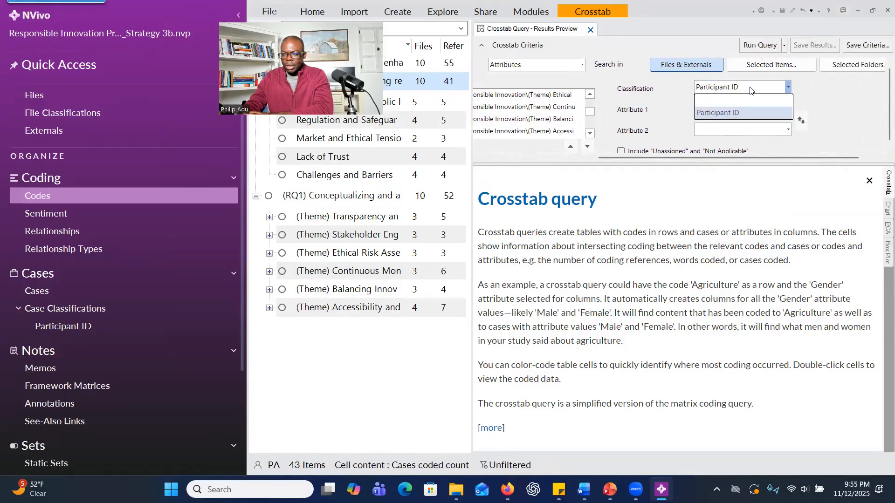
left_click(733, 113)
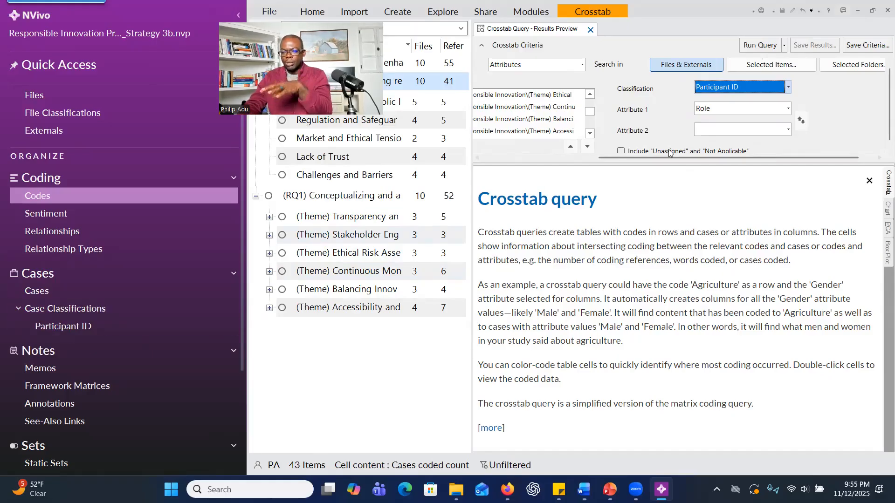
left_click(740, 110)
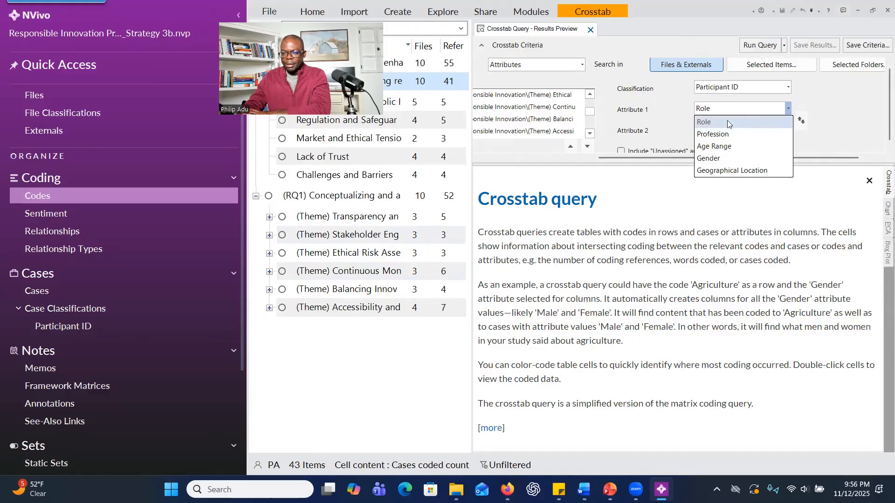
left_click(704, 121)
left_click(731, 133)
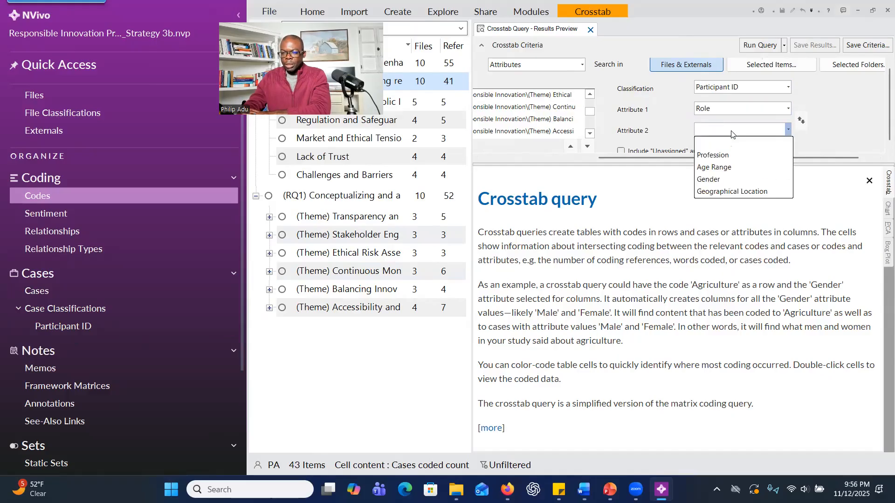
left_click(834, 122)
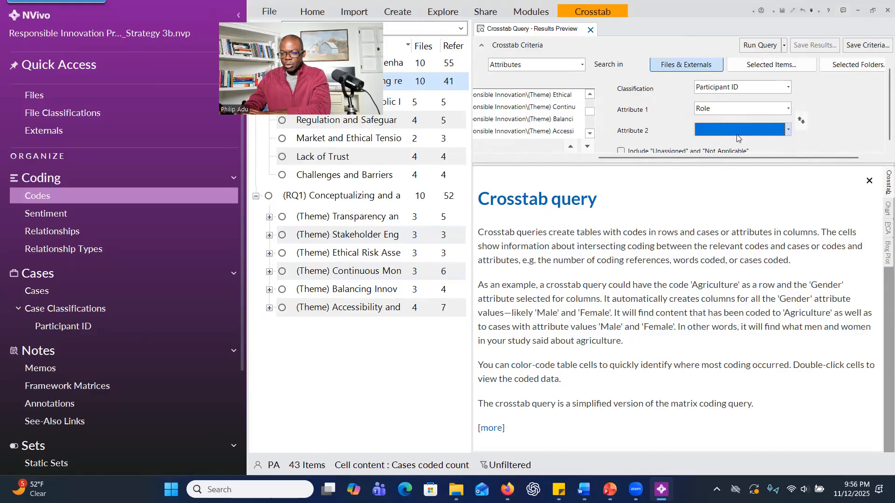
left_click(761, 45)
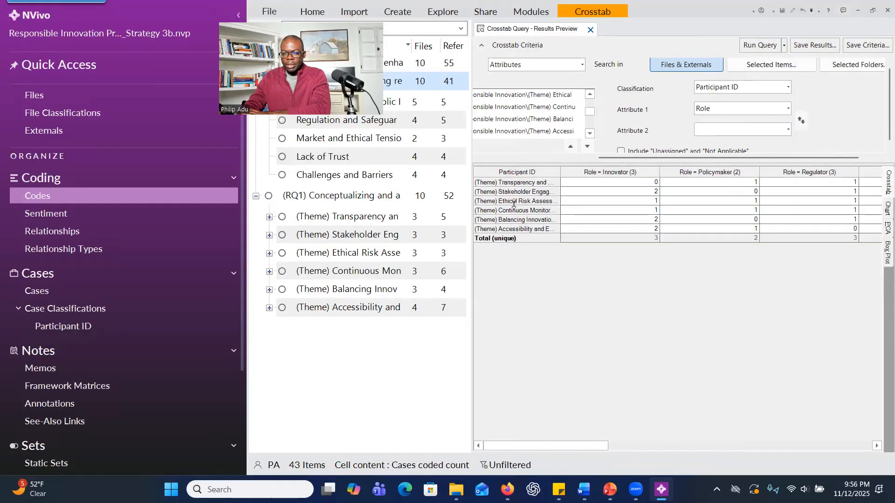
Widen the theme name column to show the full names, and enlarge the results pane to fit more role columns.
left_click_drag(559, 179, 665, 181)
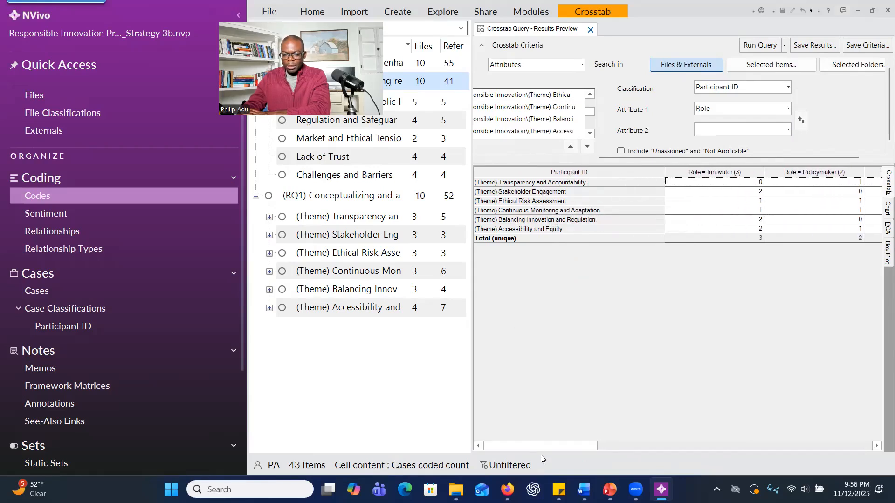
mouse_move(540, 445)
left_mouse_down()
mouse_move(594, 447)
mouse_move(544, 446)
left_mouse_up()
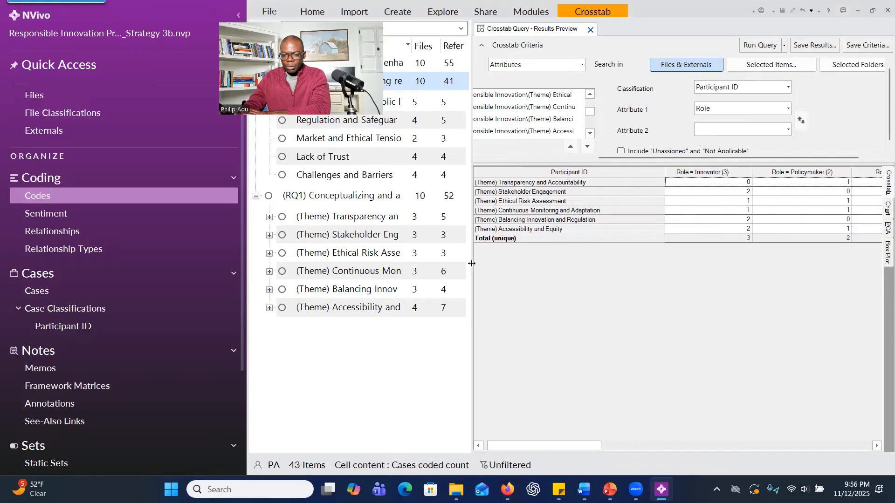
left_click_drag(472, 264, 371, 263)
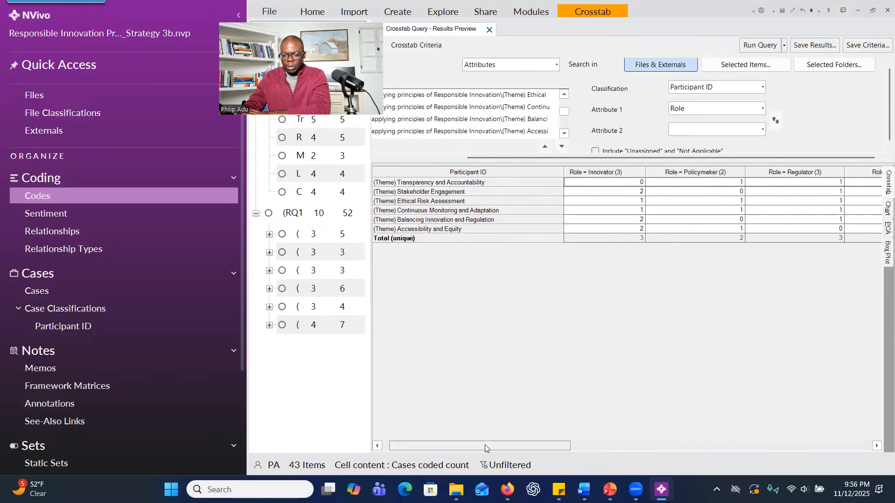
mouse_move(484, 444)
left_mouse_down()
mouse_move(504, 445)
mouse_move(477, 443)
left_mouse_up()
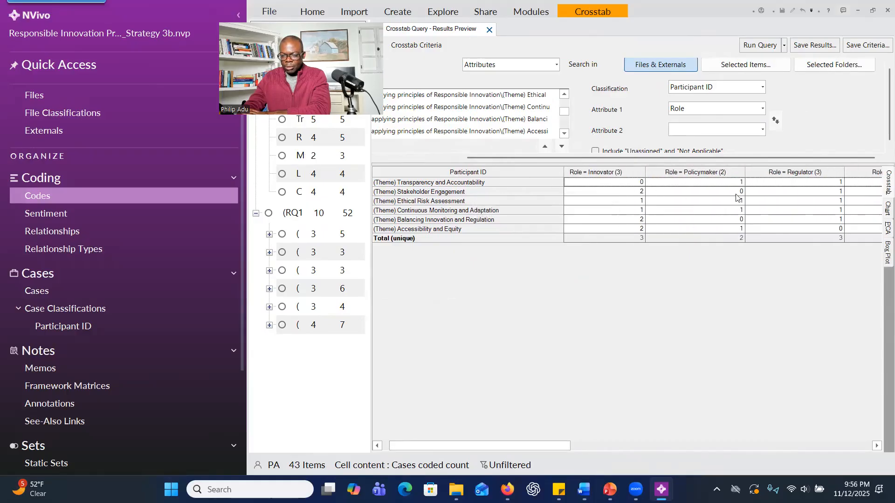
Review the themes across the Innovator, Policymaker, Regulator and Public roles, including the Total, Mean, quartile and Standard Deviation columns.
left_click_drag(507, 445, 726, 445)
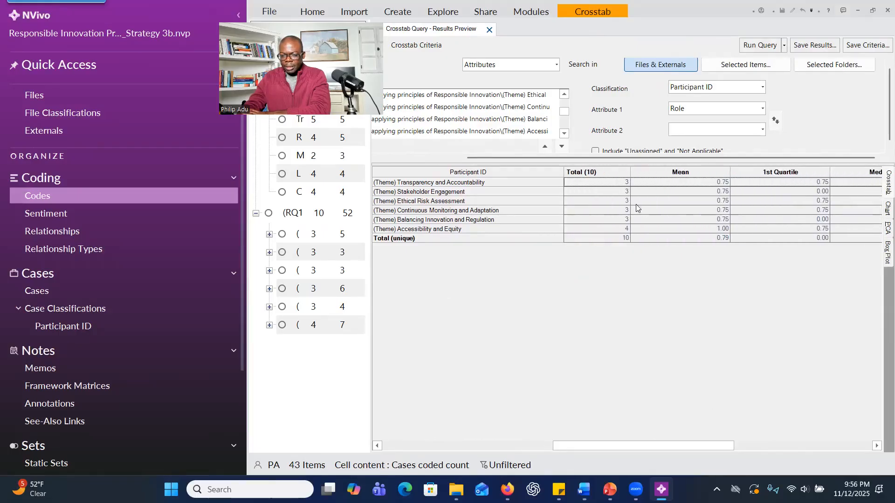
left_click(623, 182)
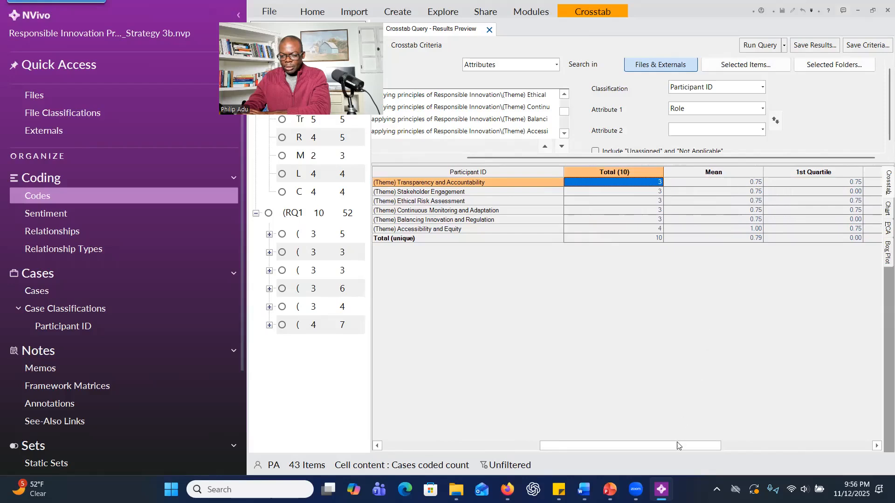
left_click_drag(677, 445, 817, 445)
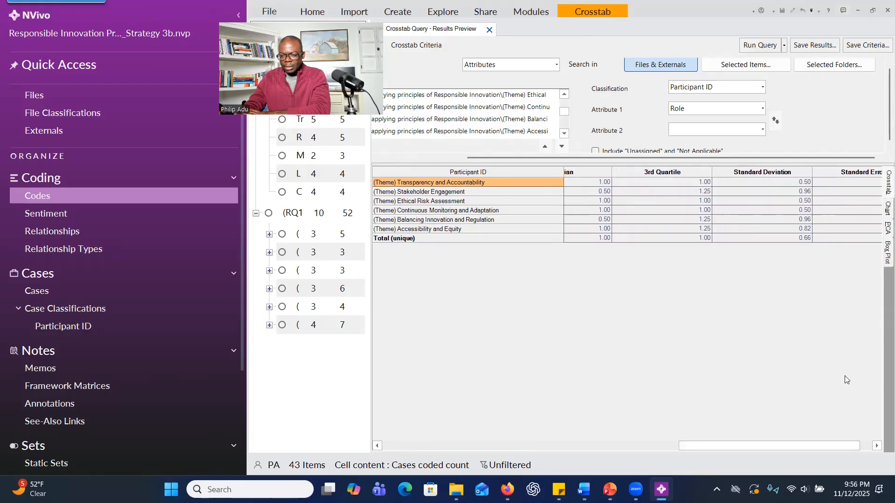
left_click_drag(690, 446, 500, 419)
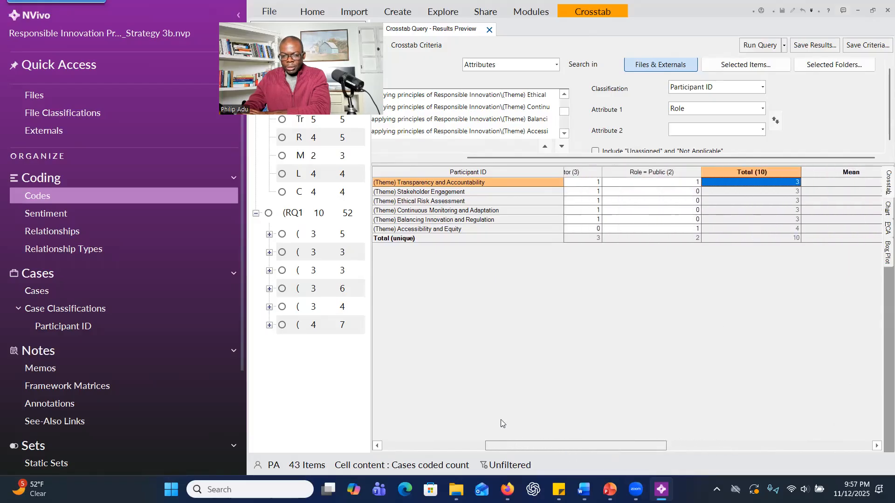
left_click(429, 194)
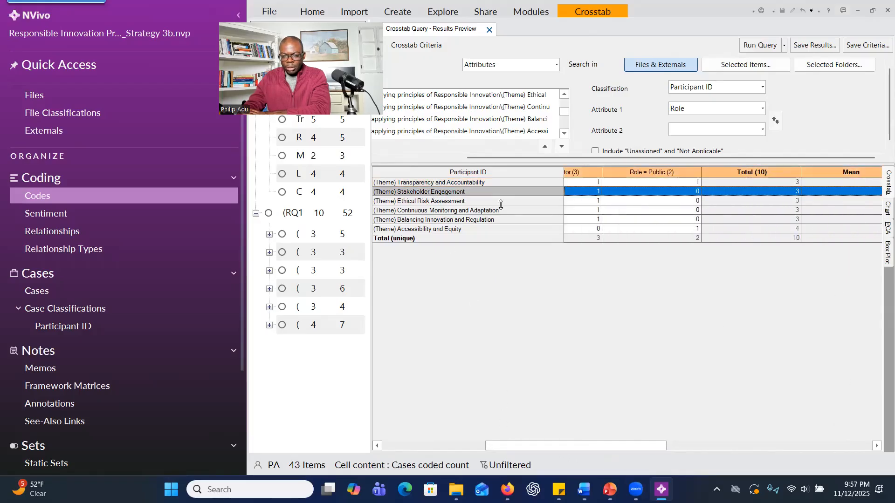
left_click_drag(600, 442, 512, 436)
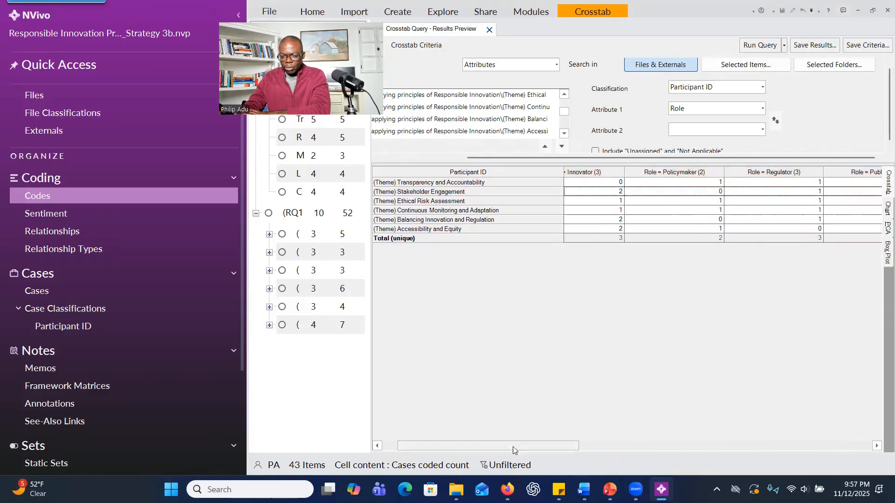
left_click_drag(520, 446, 577, 447)
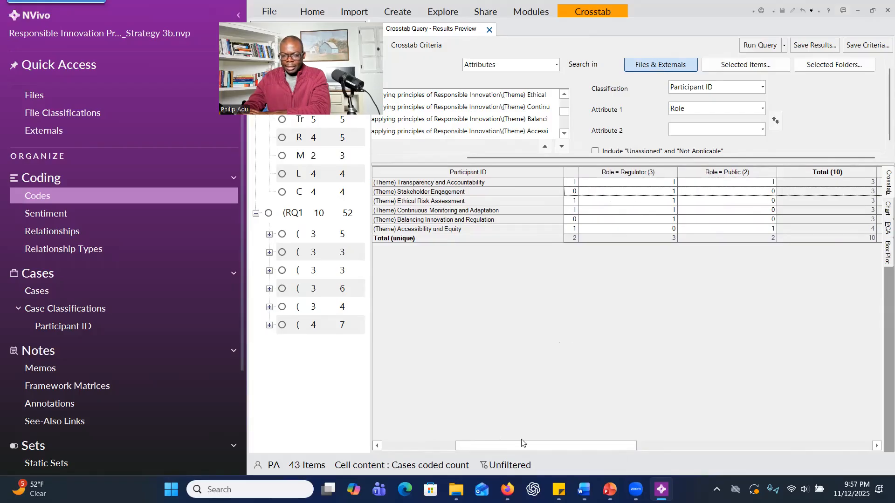
Compare the Innovator, Policymaker, Regulator and Public columns with the Total, Mean and quartile columns for each RQ1 theme.
left_click_drag(547, 446, 439, 446)
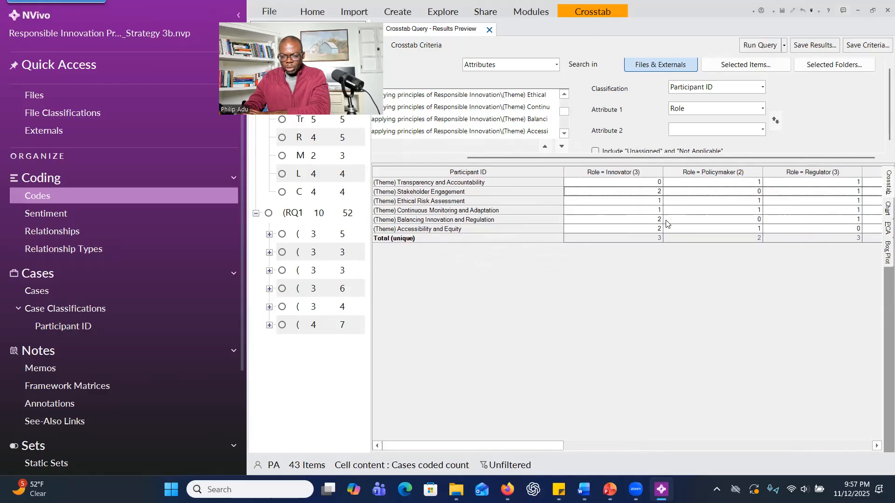
left_click_drag(535, 447, 582, 447)
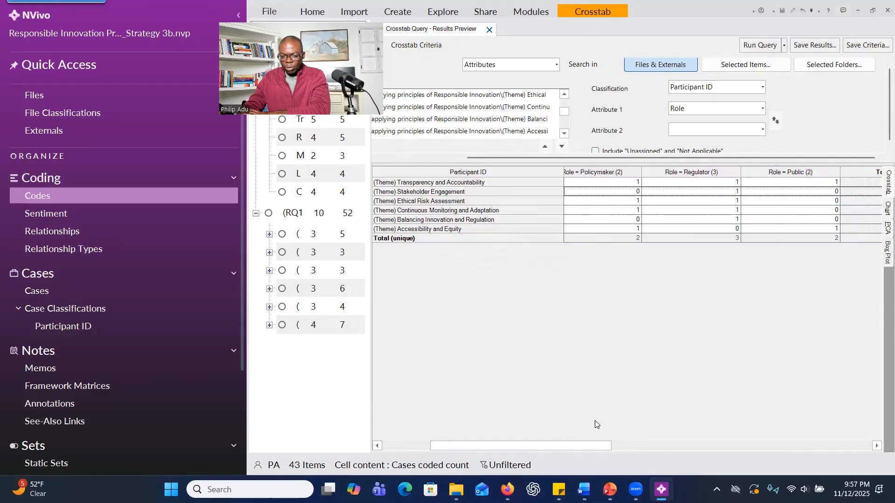
left_click_drag(597, 446, 767, 446)
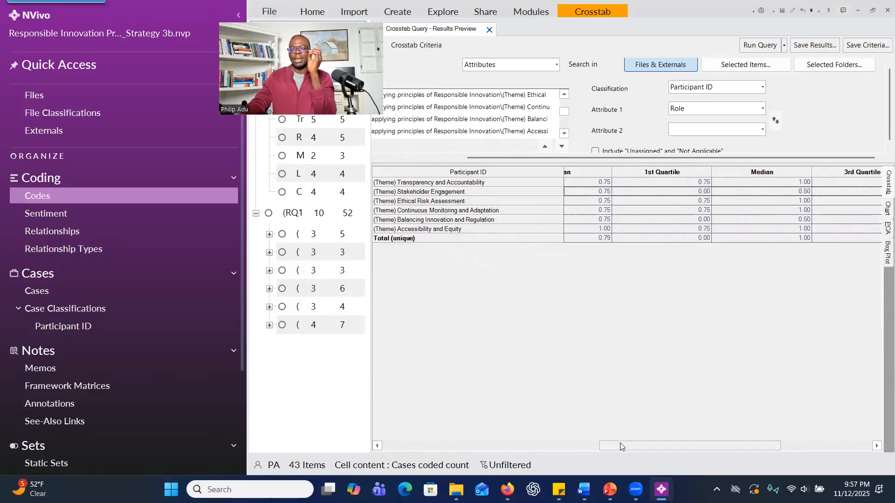
left_click_drag(619, 443, 575, 434)
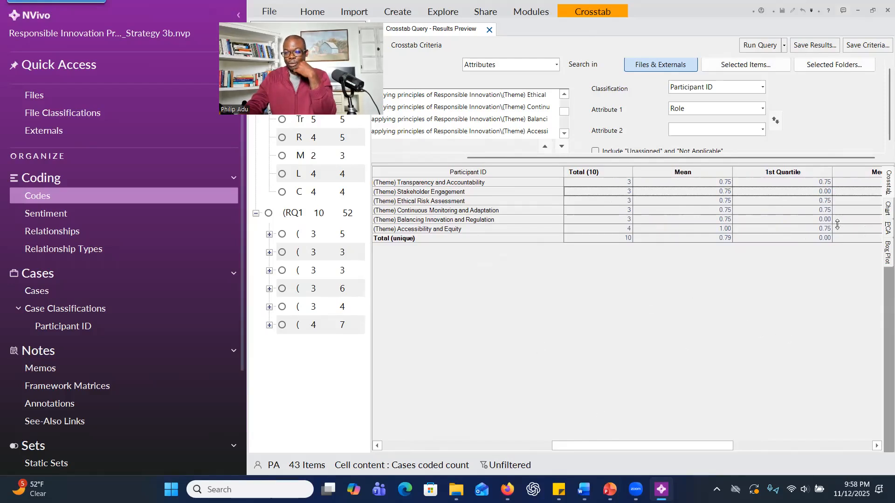
View the crosstab results as a 3D chart rotated to another angle, a PCA biplot and a box plot.
left_click(885, 208)
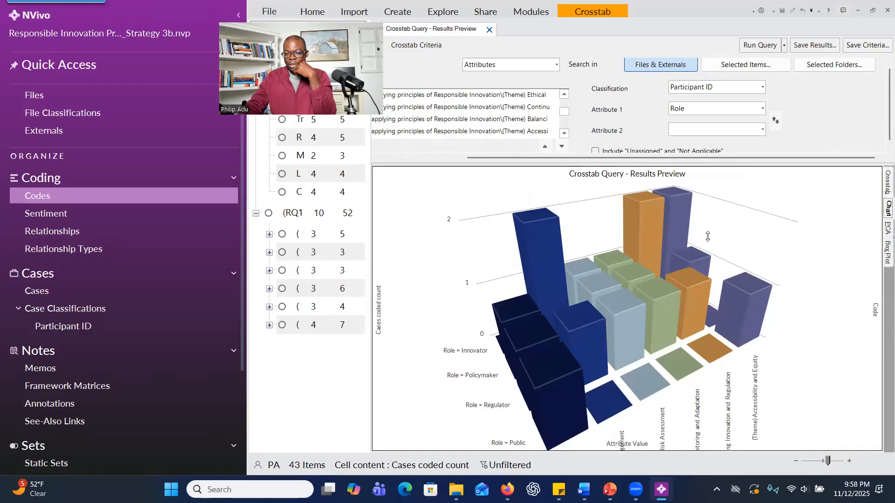
left_click_drag(759, 212, 587, 359)
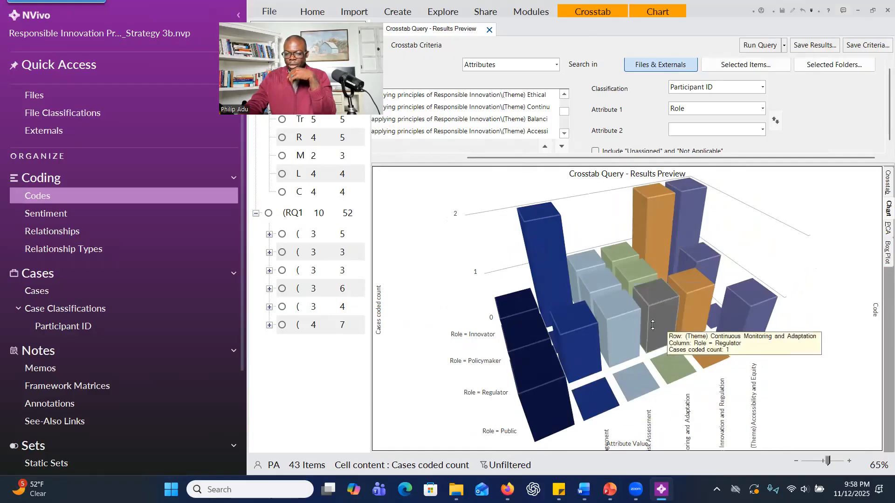
left_click(885, 228)
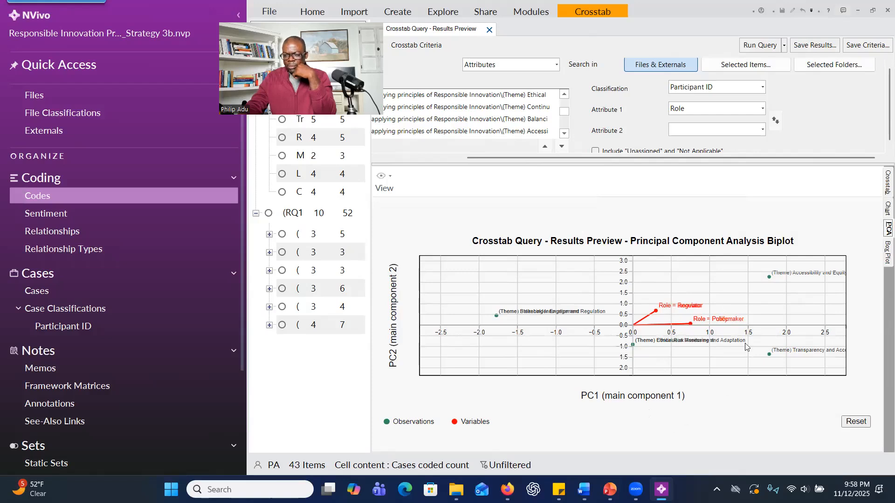
left_click(887, 252)
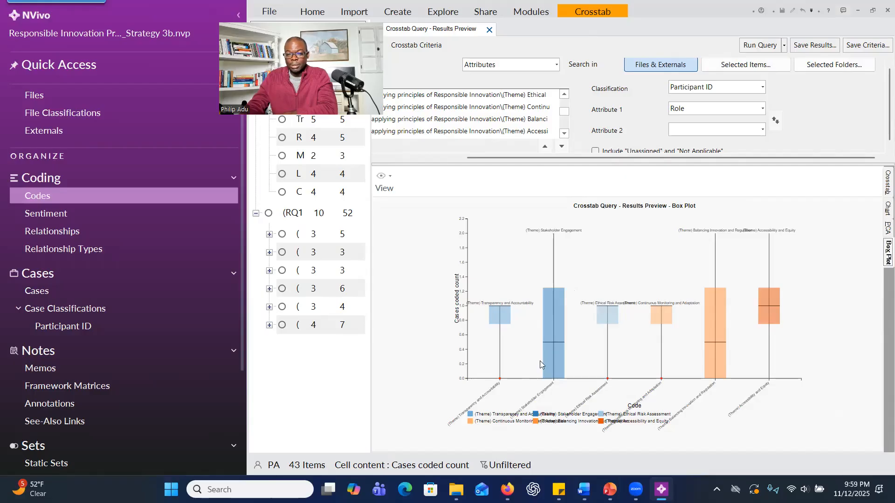
left_click(881, 185)
right_click(606, 205)
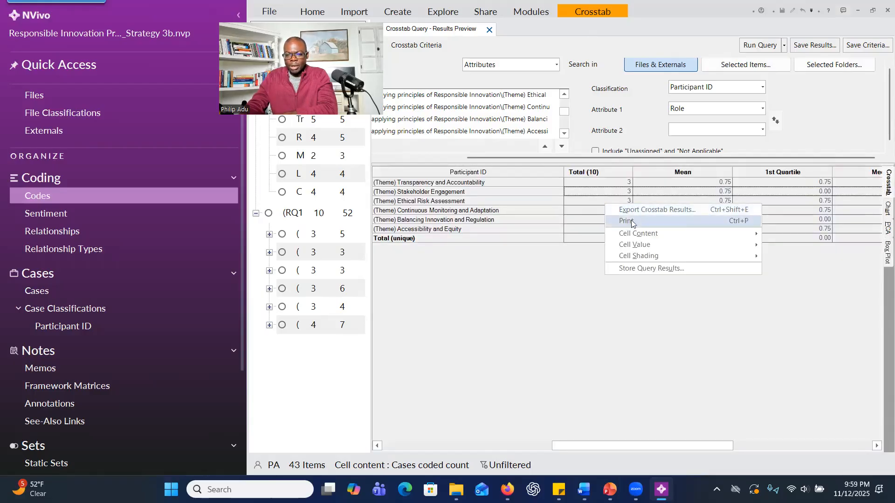
left_click(652, 209)
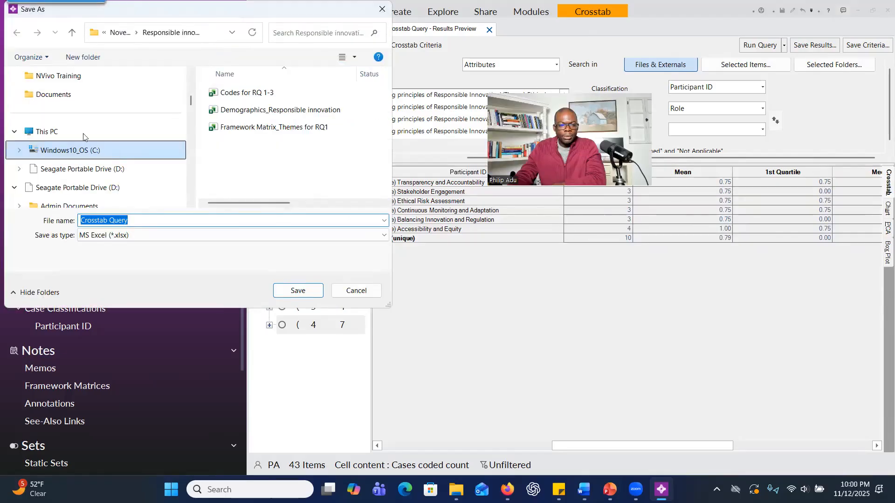
scroll(99, 168, "down", 3)
scroll(100, 152, "down", 1)
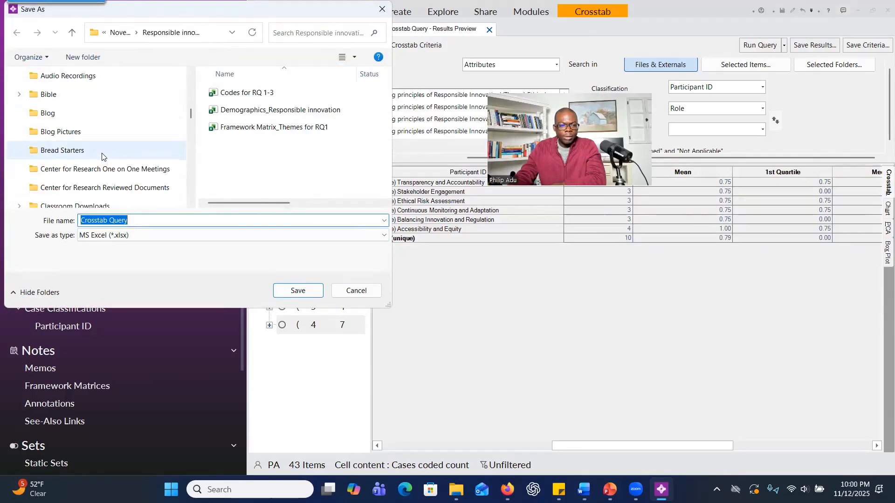
scroll(102, 154, "up", 3)
scroll(107, 145, "down", 1)
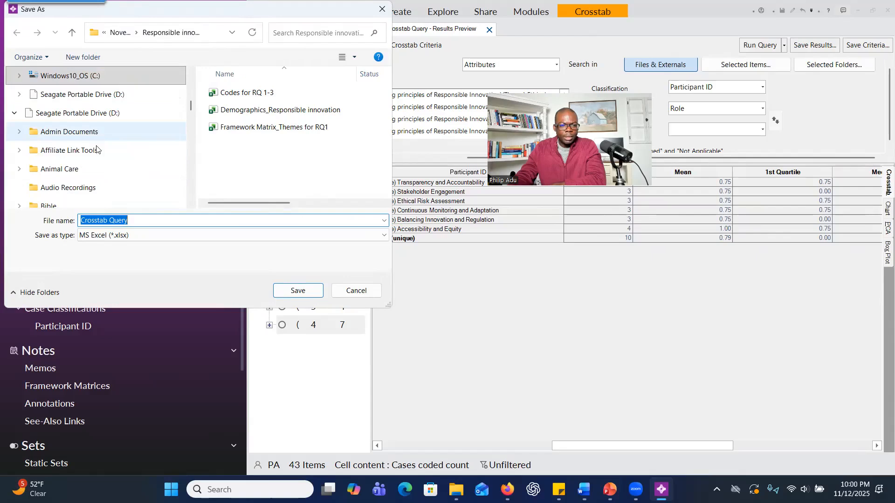
scroll(98, 149, "down", 2)
scroll(98, 149, "up", 2)
left_click(382, 9)
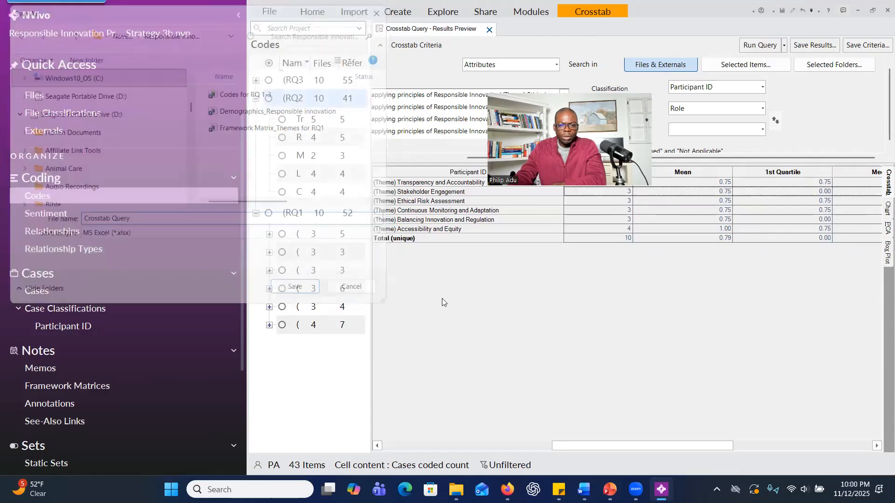
key("ctrl+a")
right_click(415, 177)
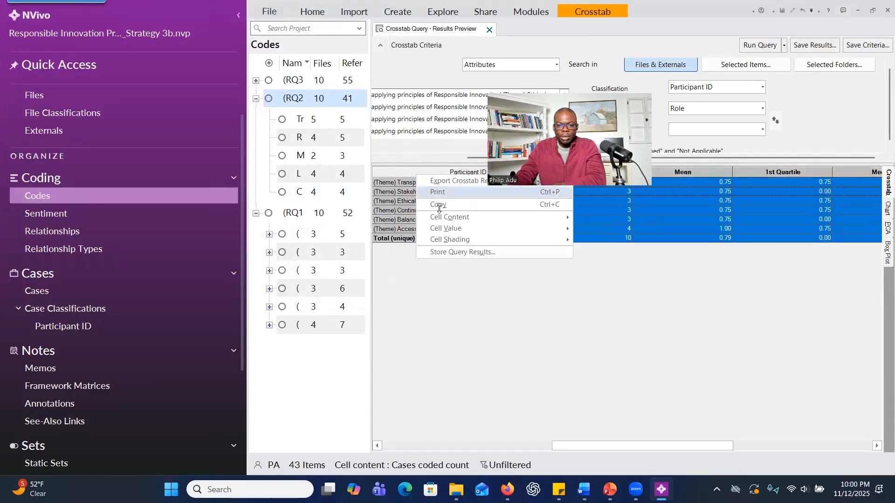
left_click(710, 348)
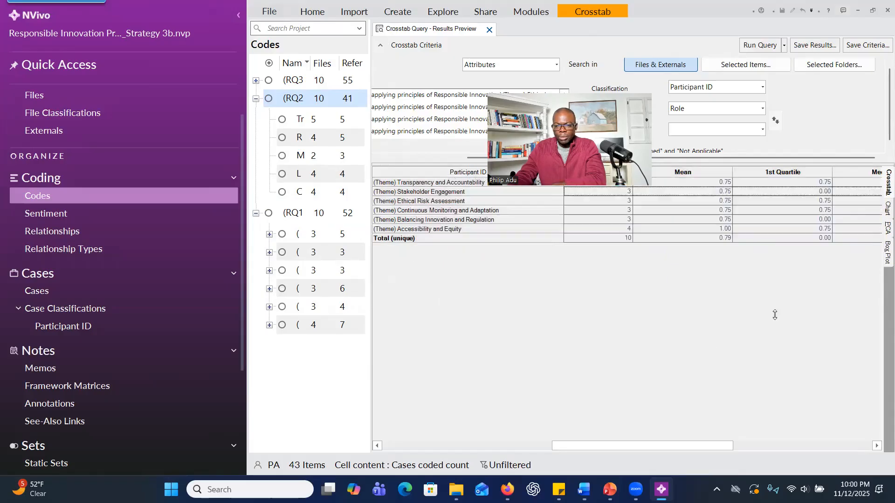
View the PCA biplot and box plot again, and look through their exported PNG images before closing them.
left_click(883, 227)
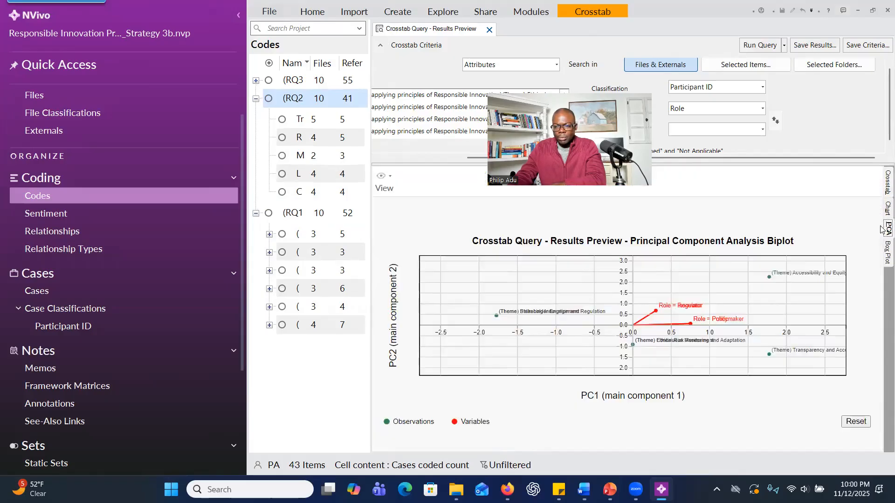
right_click(645, 273)
key("Escape")
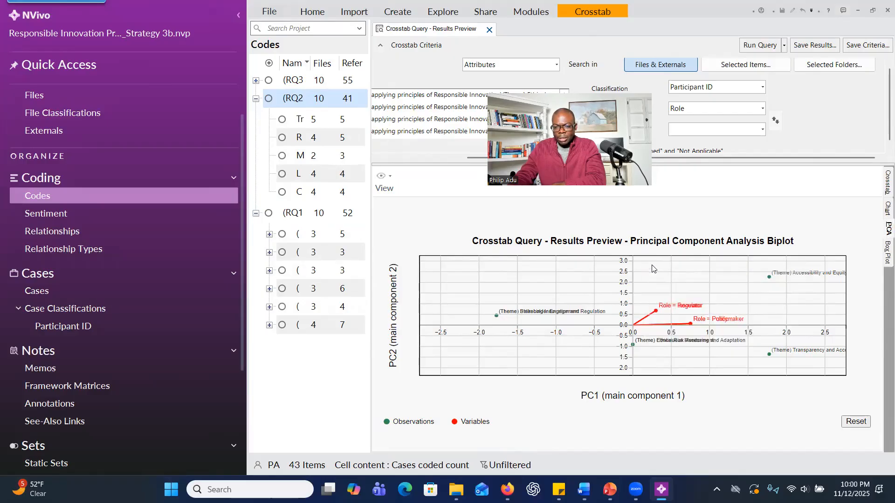
left_click(880, 253)
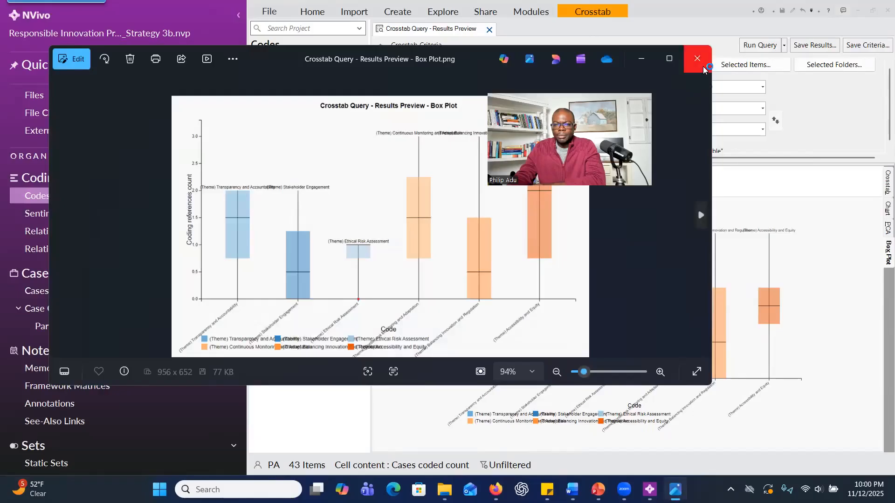
left_click(698, 59)
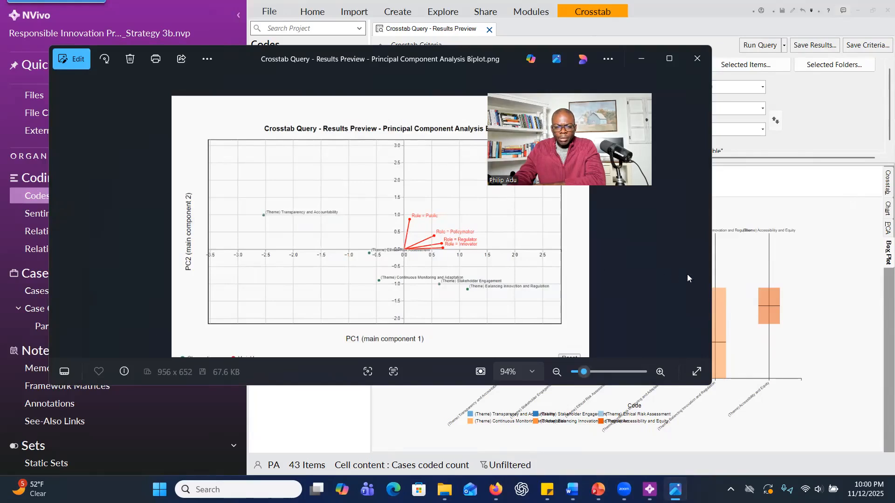
left_click(690, 66)
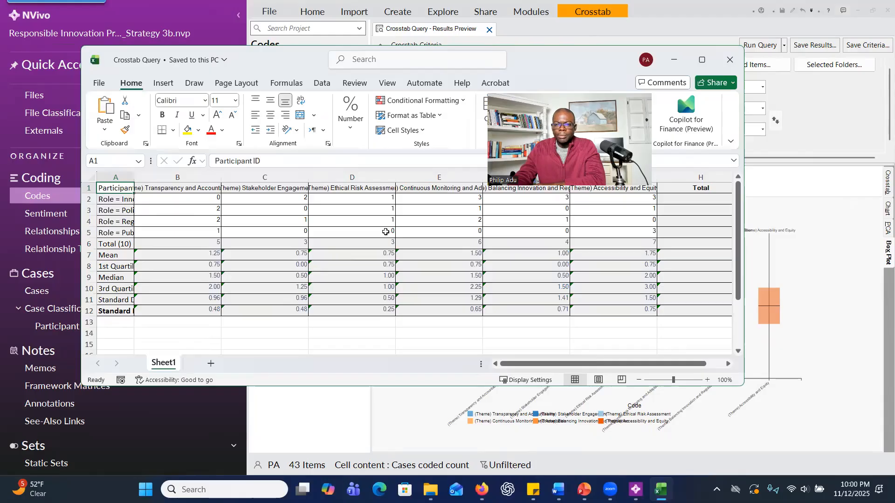
Switch to ChatGPT in Firefox and attach the Crosstab Query.xlsx spreadsheet from the Desktop to a new prompt.
mouse_move(508, 477)
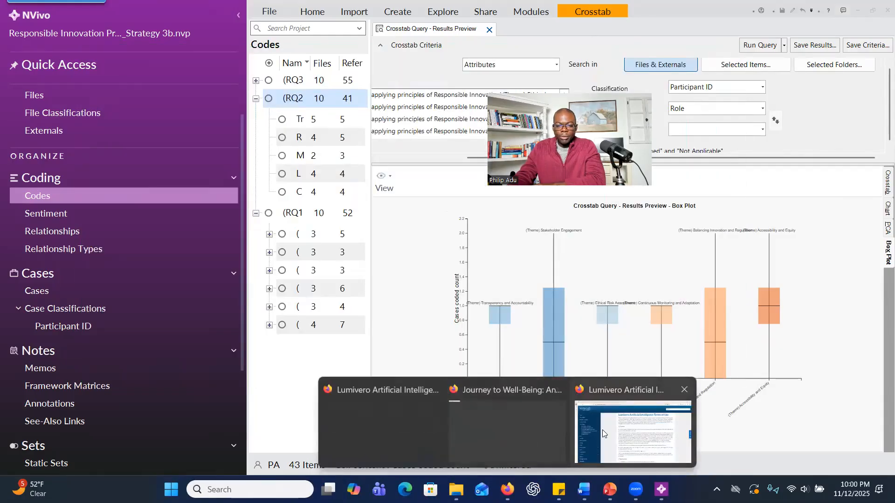
left_click(523, 440)
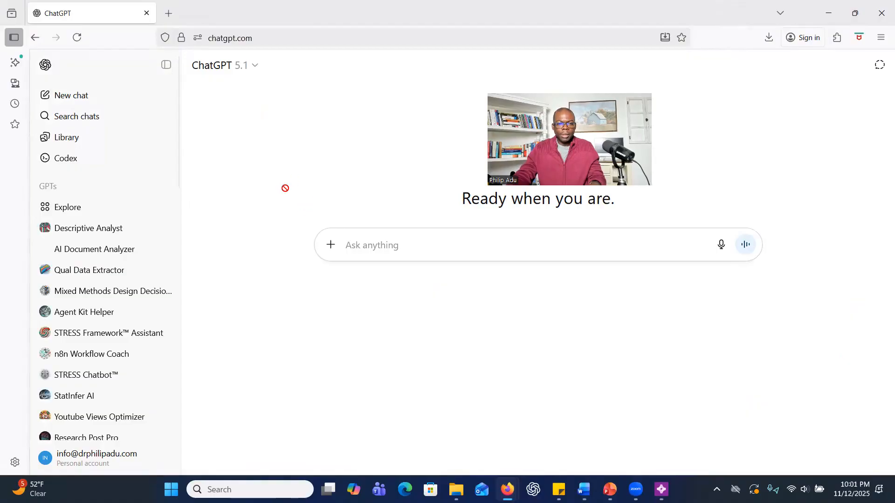
left_click(261, 73)
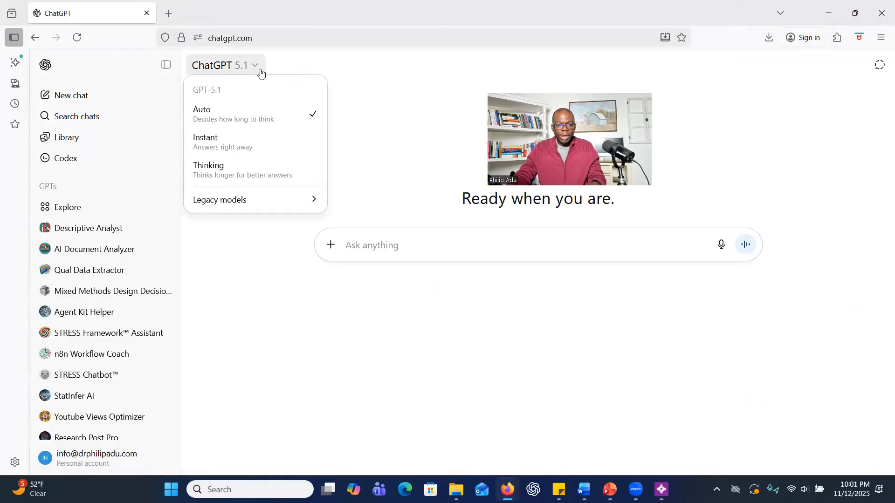
left_click(332, 246)
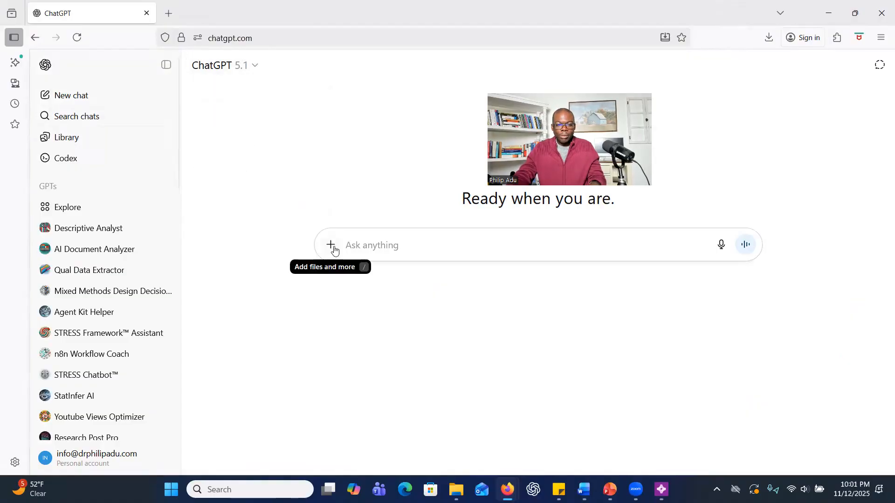
left_click(332, 248)
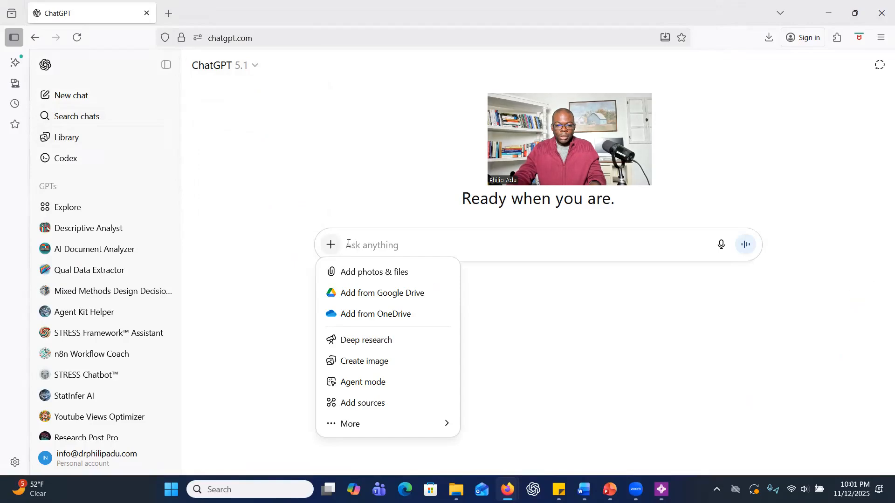
left_click(368, 272)
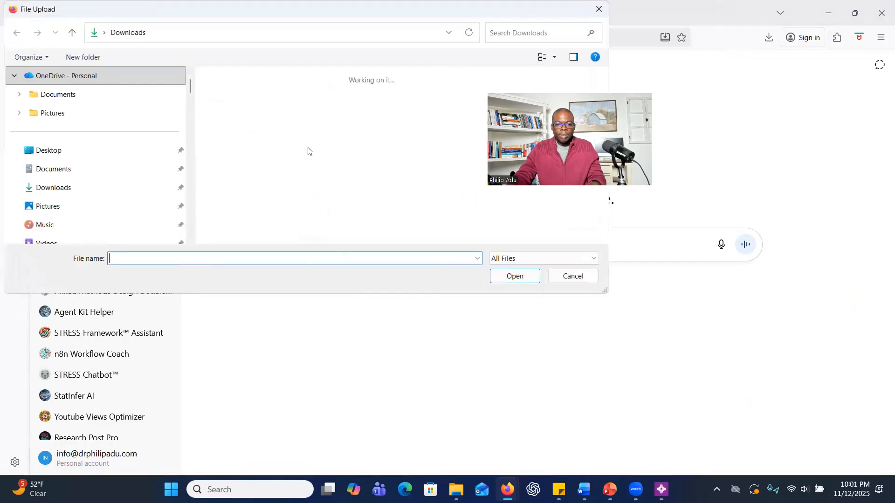
left_click(49, 150)
key("Escape")
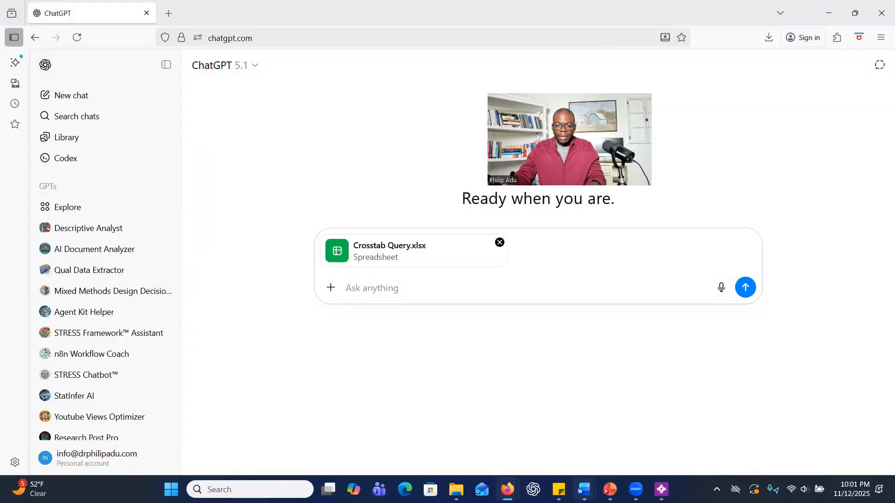
Start the prompt with "Here is what my study is about:" followed by the Study Context and first research question copied from the Word document.
mouse_move(584, 489)
left_click(680, 443)
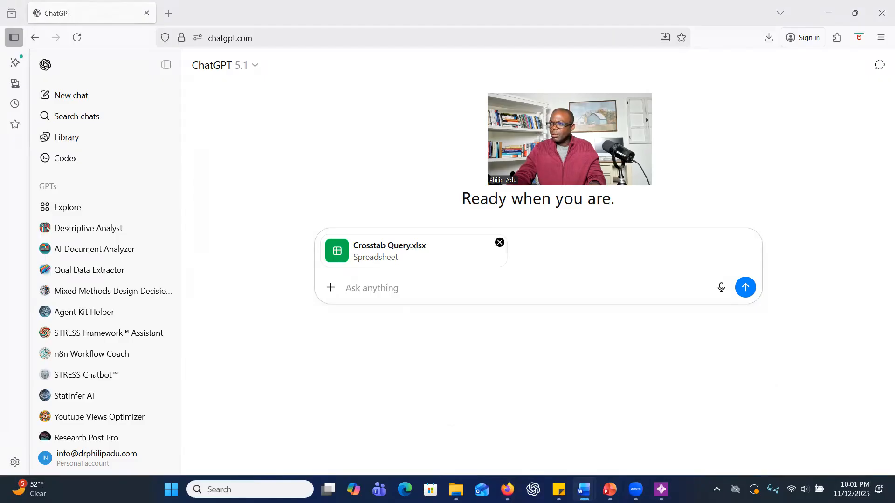
type("Here is what my study ")
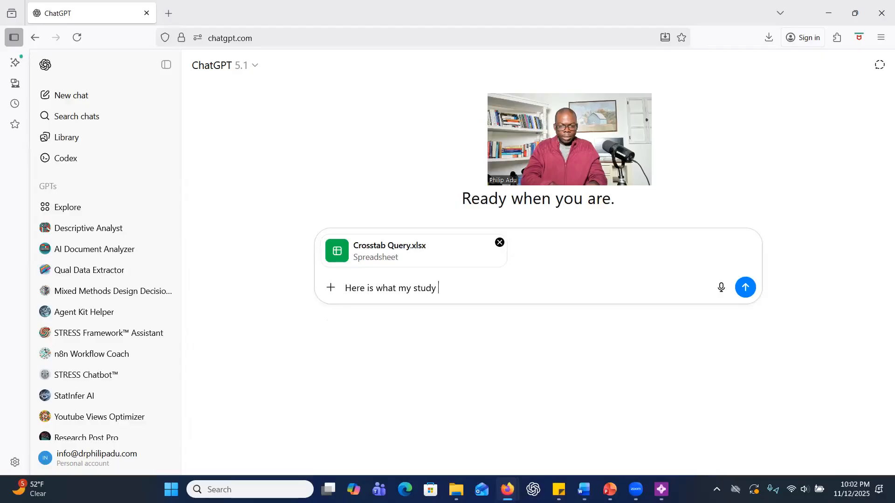
type("is about.")
type("Study Context: This qualitative study explores how key stakeholder groups—including innovators, policymakers, regulators, and members of the public—perceive Responsible Innovation (RI). It focuses on their experiences, challenges, and roles in promoting inclusive, ethical, and accountable innovation practices.  Research Questions: 1. How do innovators, policymakers, regulators, and members of the public conceptualize and apply principles of Responsible Innovation in their respective roles and contexts? ((RQ1) Conceptualizing and applying principles of Responsible Innovation)")
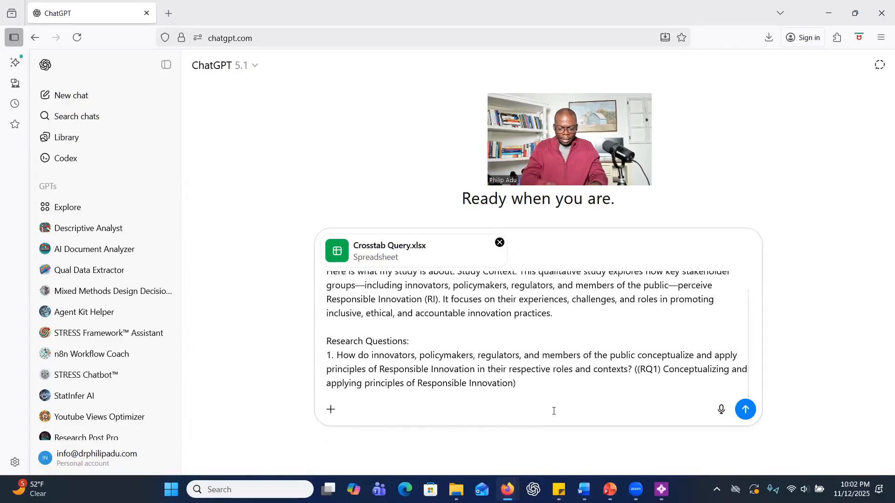
Add the request "Can you help me understand the attached spreadsheet downloaded from NVivo 15", send the prompt and look over the attached table.
type("Can you help me")
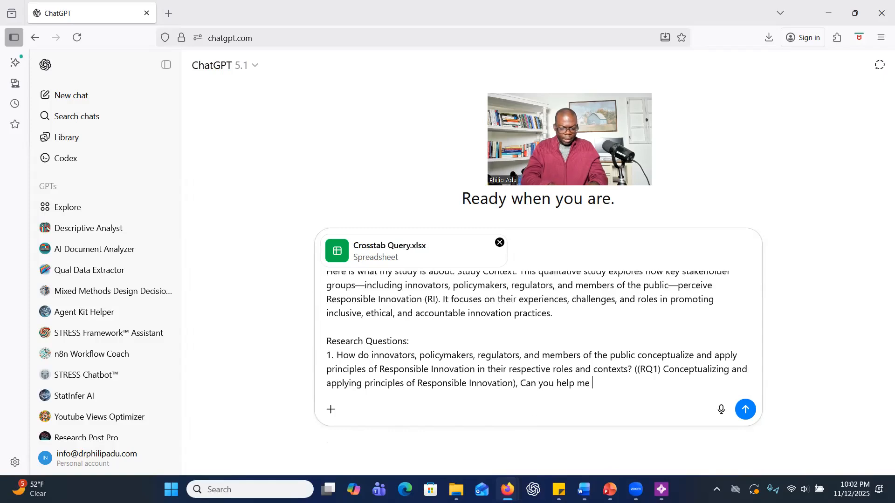
type(" understand the at")
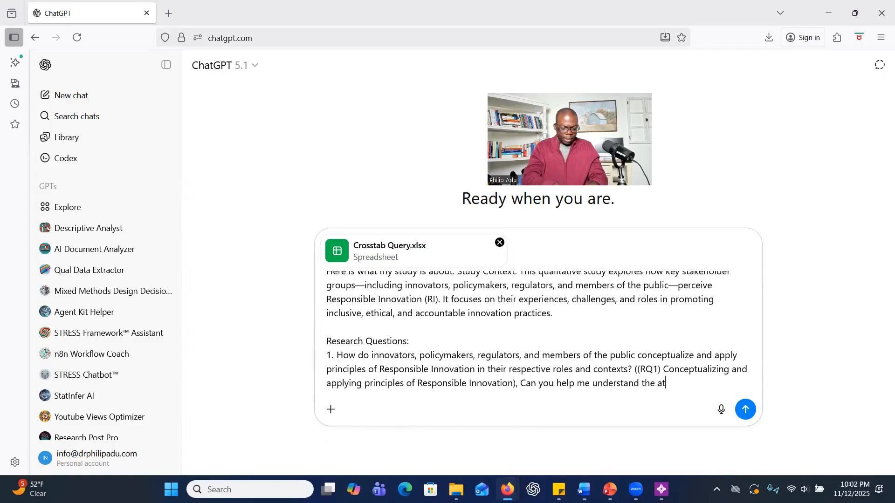
type("tached sh")
type("readsheet downloaded")
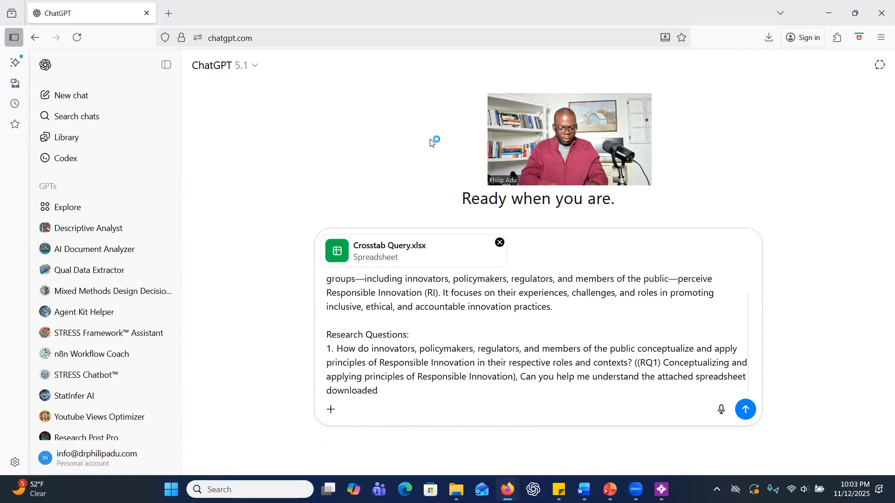
type(" from ")
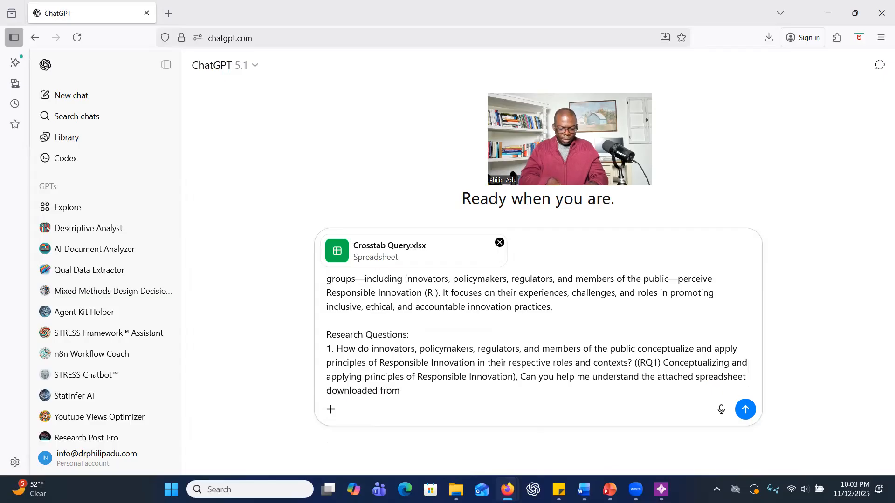
type("NVivo 15")
key("Return")
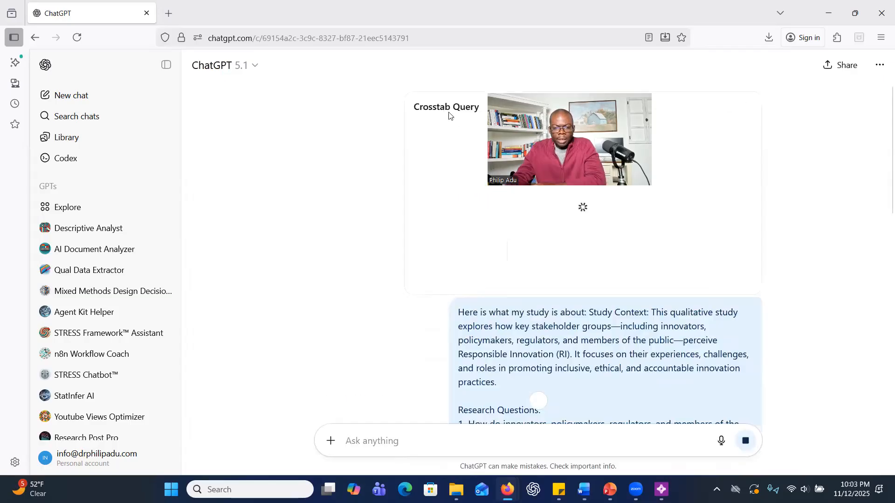
scroll(458, 233, "down", 4)
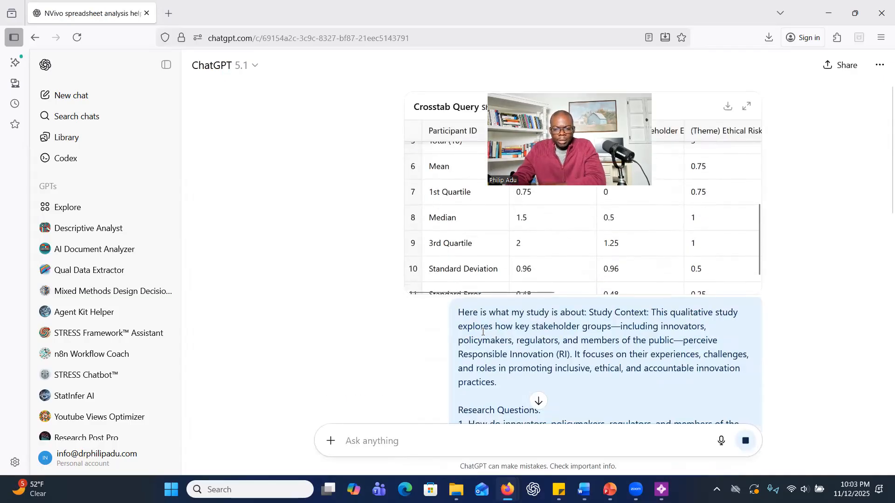
Read ChatGPT's explanation of the spreadsheet's columns and rows and its interpretations for innovators, policymakers and regulators.
scroll(481, 327, "down", 4)
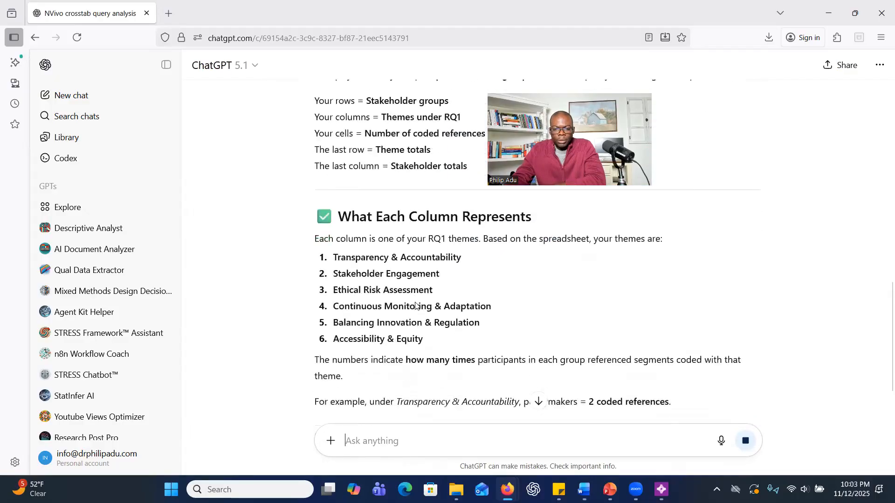
scroll(417, 304, "down", 2)
scroll(413, 303, "up", 3)
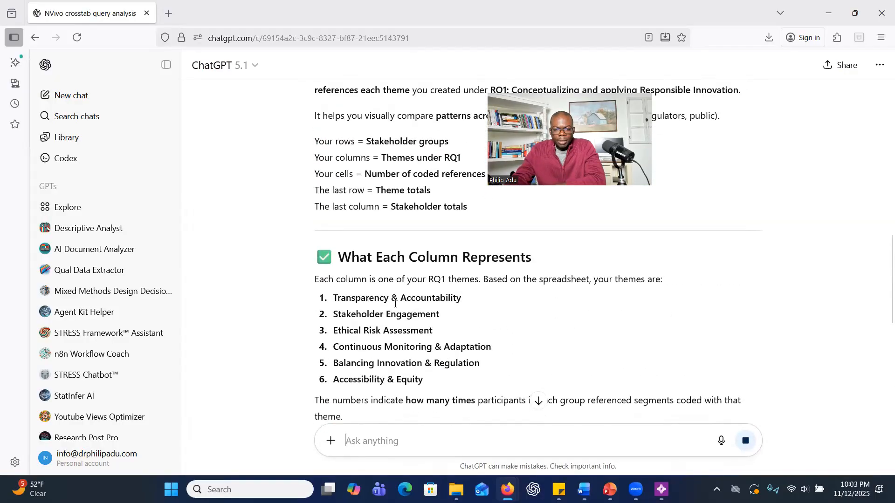
scroll(395, 307, "down", 3)
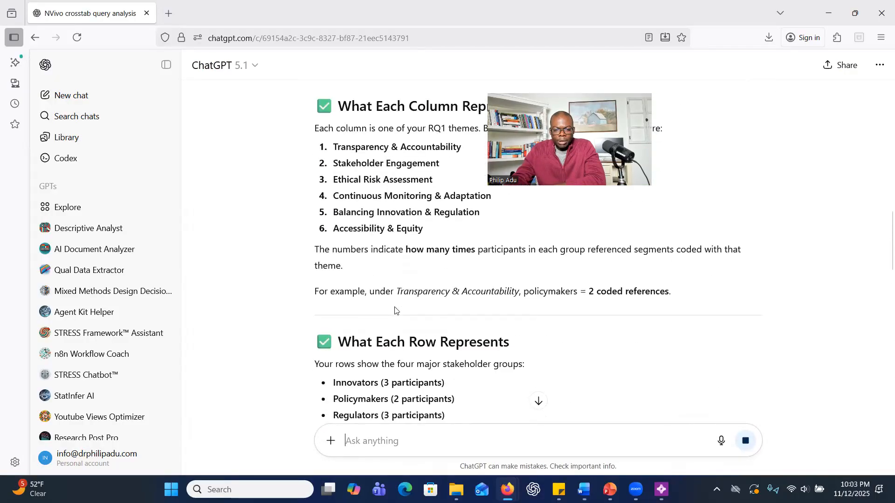
scroll(394, 310, "down", 8)
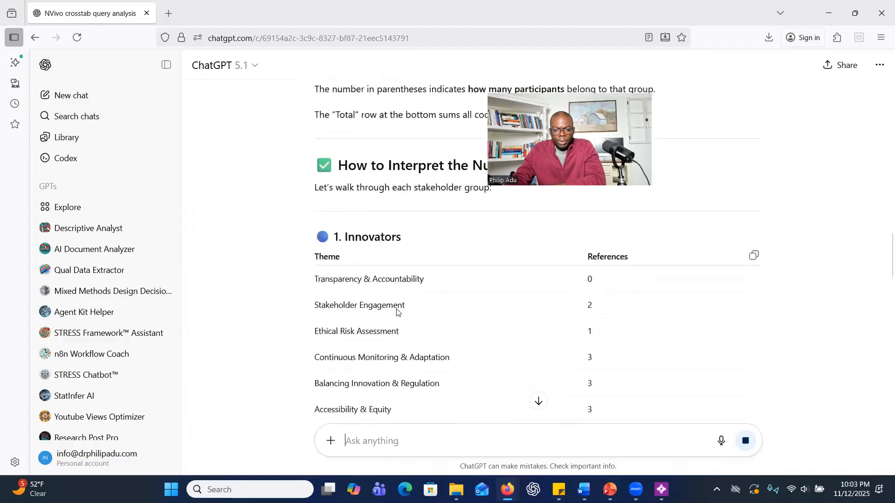
scroll(396, 311, "up", 2)
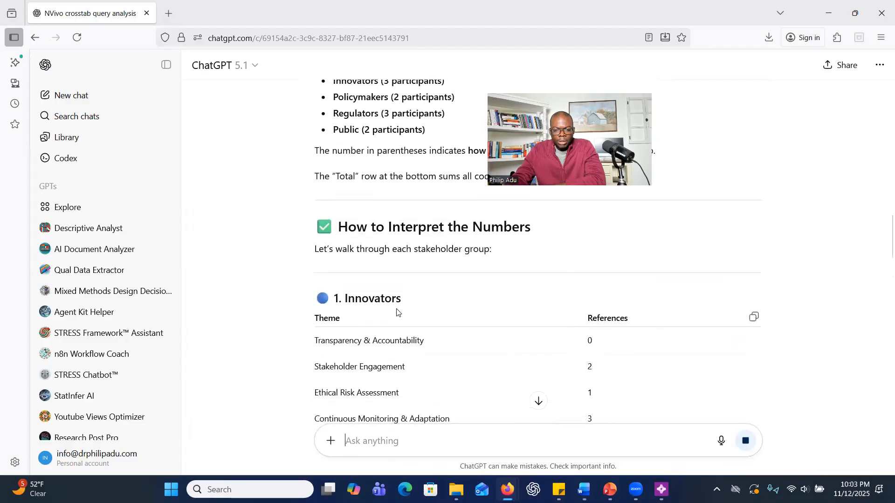
scroll(397, 311, "down", 3)
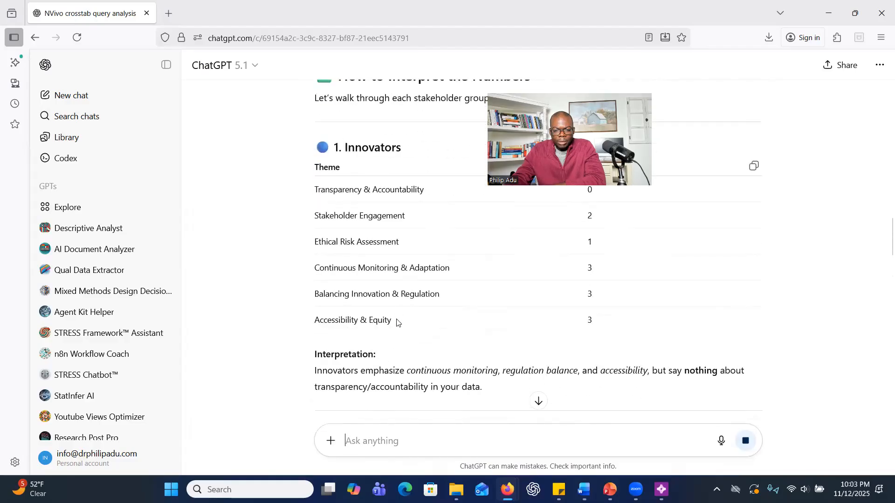
scroll(399, 344, "down", 6)
scroll(401, 343, "up", 2)
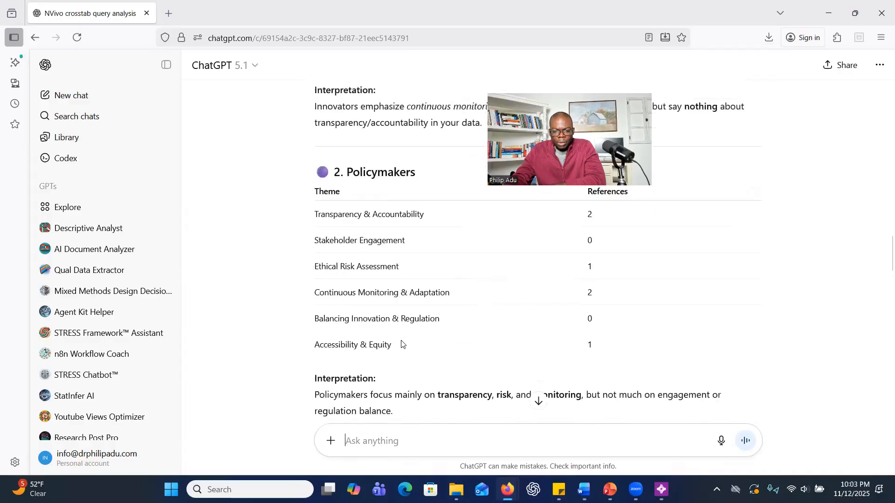
scroll(544, 306, "down", 3)
scroll(525, 318, "down", 2)
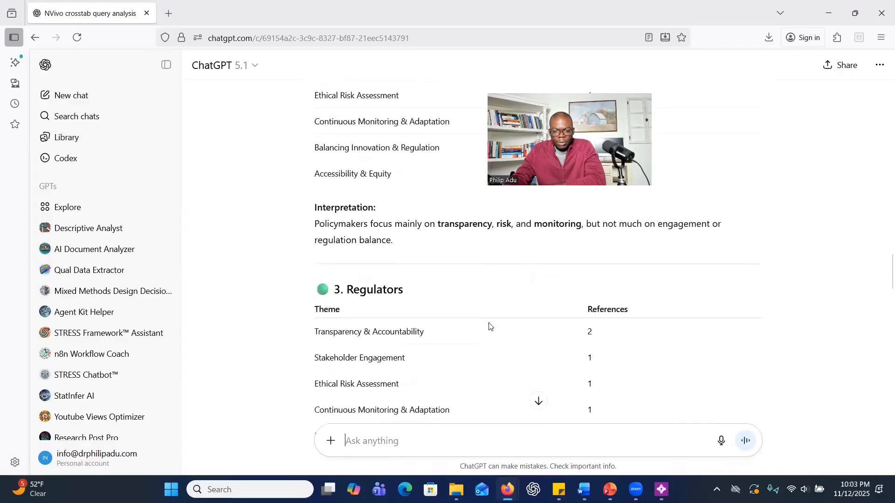
scroll(365, 294, "down", 3)
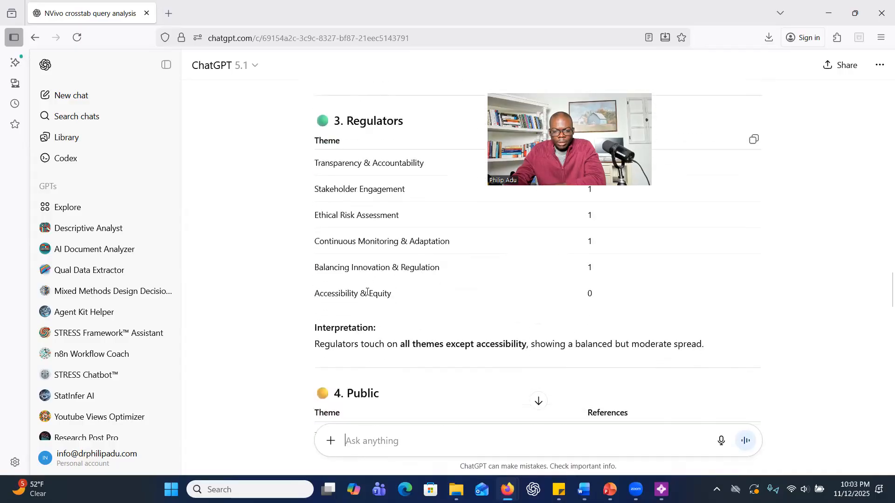
scroll(545, 321, "up", 3)
scroll(548, 320, "down", 10)
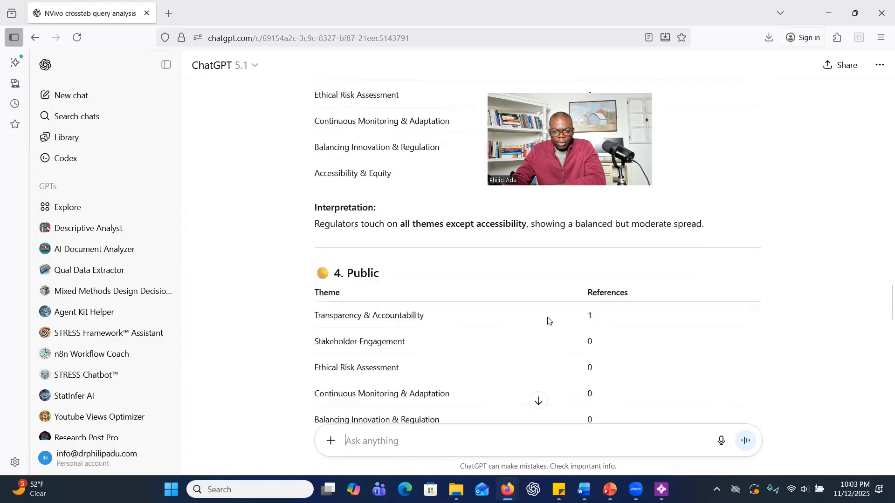
Review the interpretation for the public, the key insights for the findings chapter, the analysis advice and the follow-up offers.
scroll(548, 320, "down", 3)
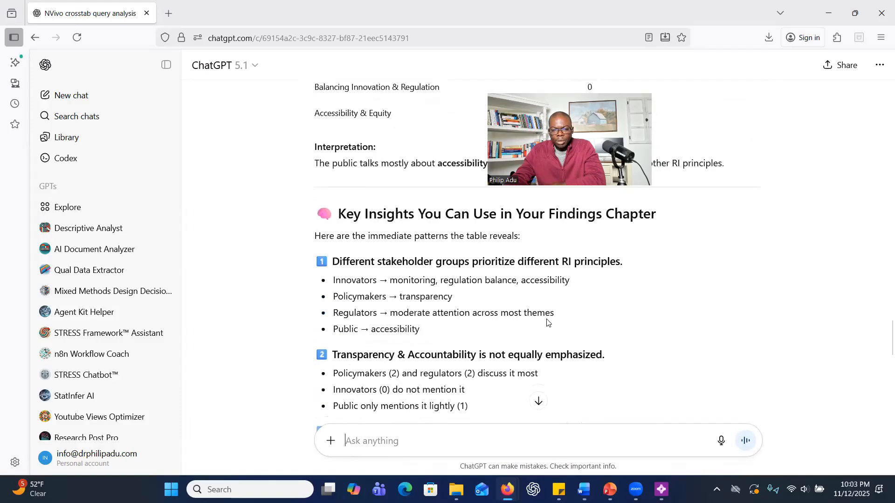
scroll(547, 323, "down", 3)
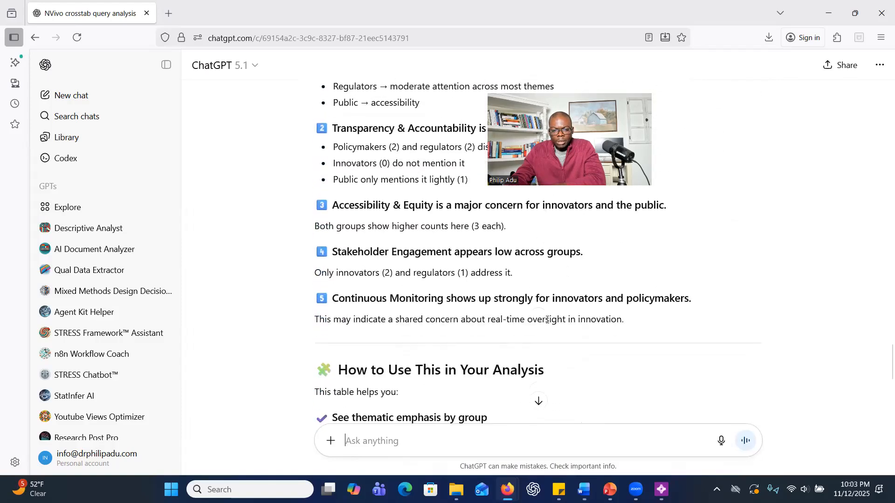
scroll(547, 320, "down", 5)
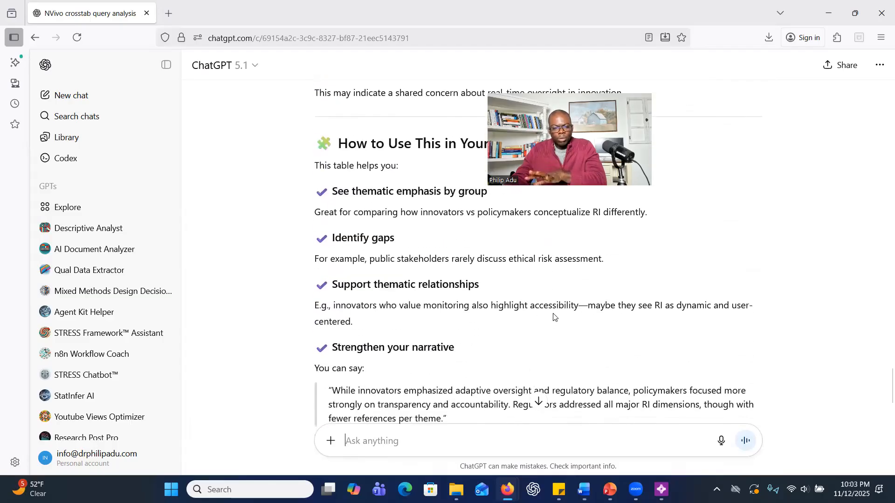
scroll(553, 319, "down", 3)
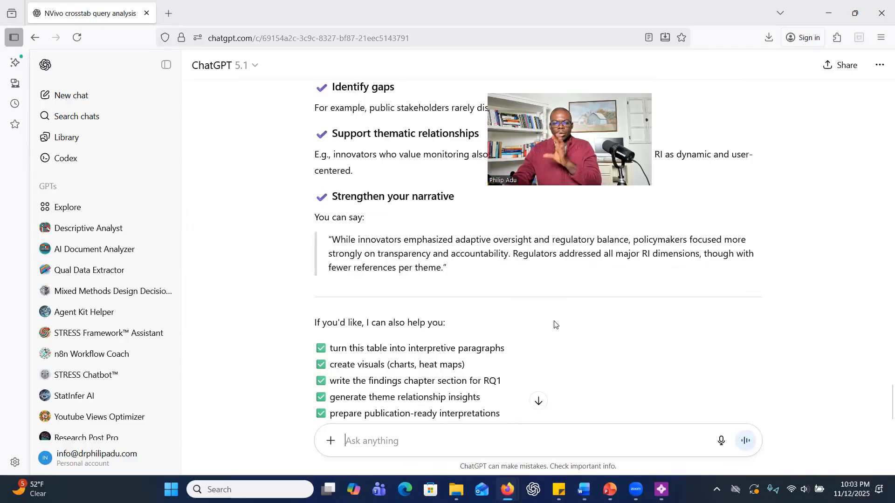
scroll(553, 332, "down", 1)
scroll(552, 332, "down", 3)
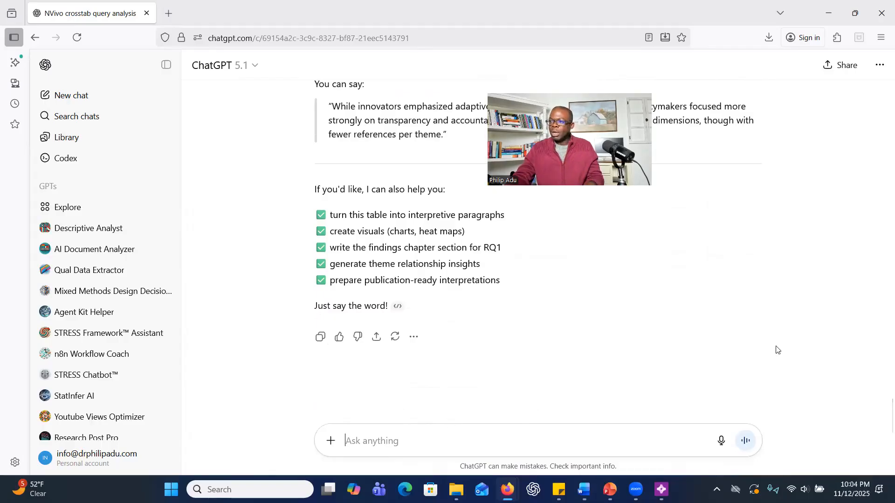
Attach the Crosstab Query - Results Preview - Principal Component Analysis Biplot PNG from the Desktop and send the prompt "What about this?".
left_click(330, 440)
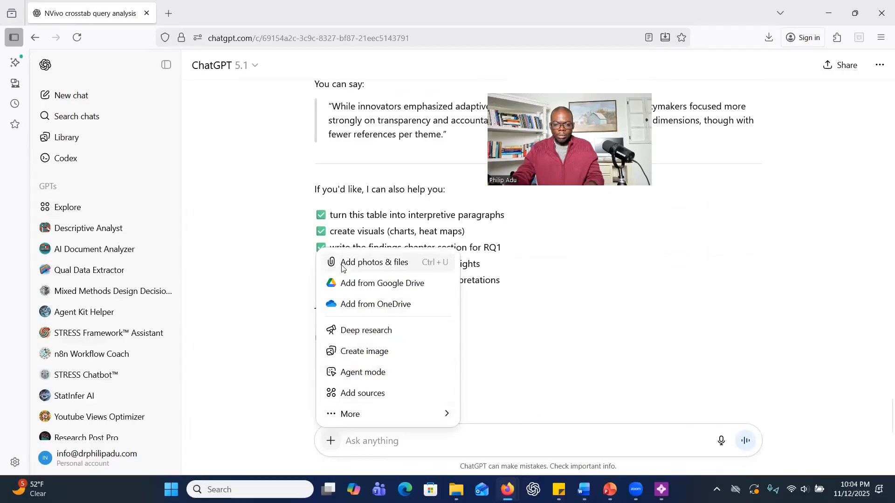
key("Escape")
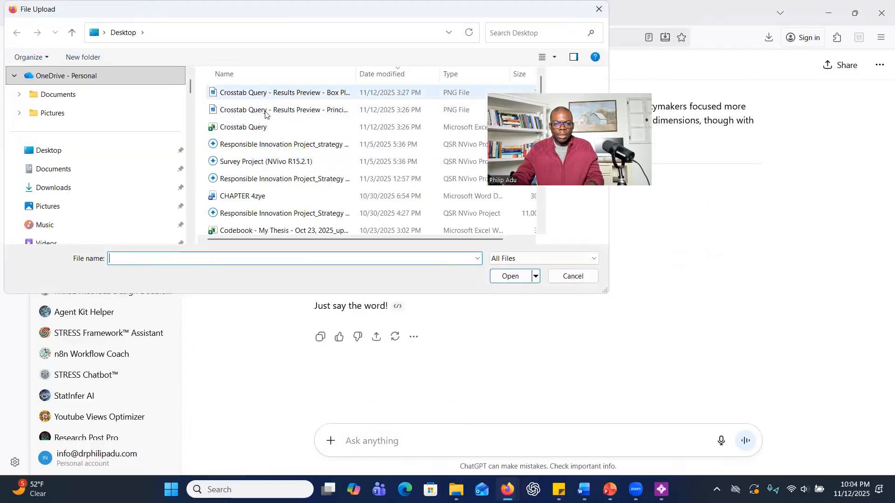
double_click(265, 115)
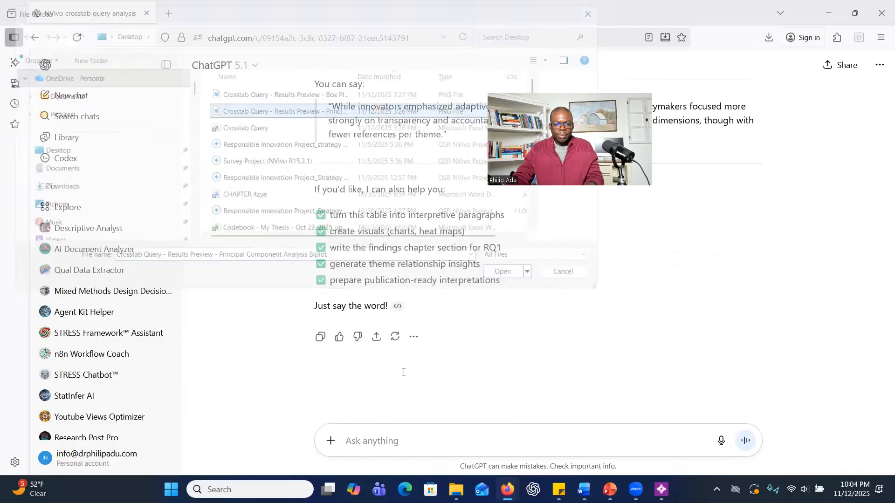
type("What ")
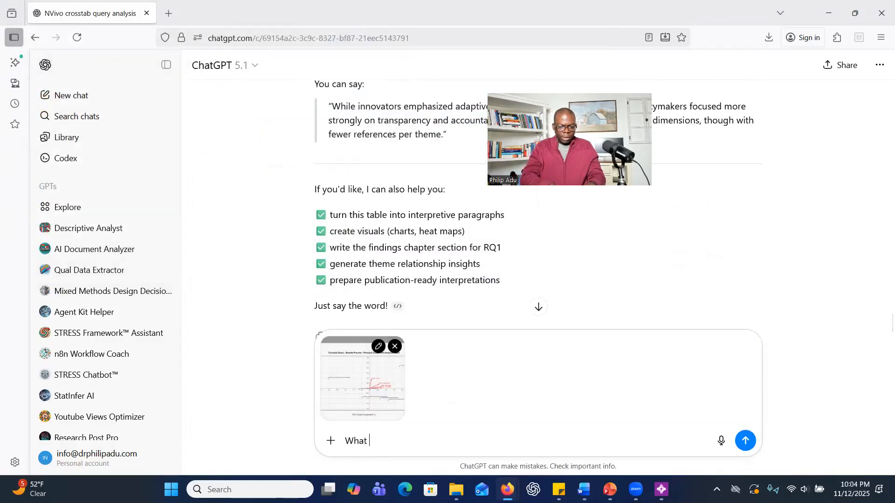
type("about this?")
key("Return")
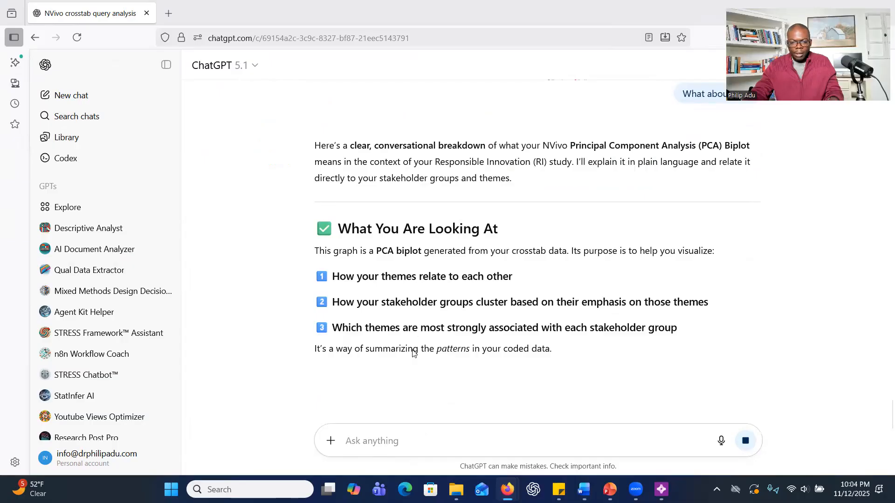
Read through ChatGPT's explanation of how to read the PCA biplot and what it says about the themes and stakeholder groups.
scroll(412, 352, "down", 4)
scroll(372, 331, "down", 3)
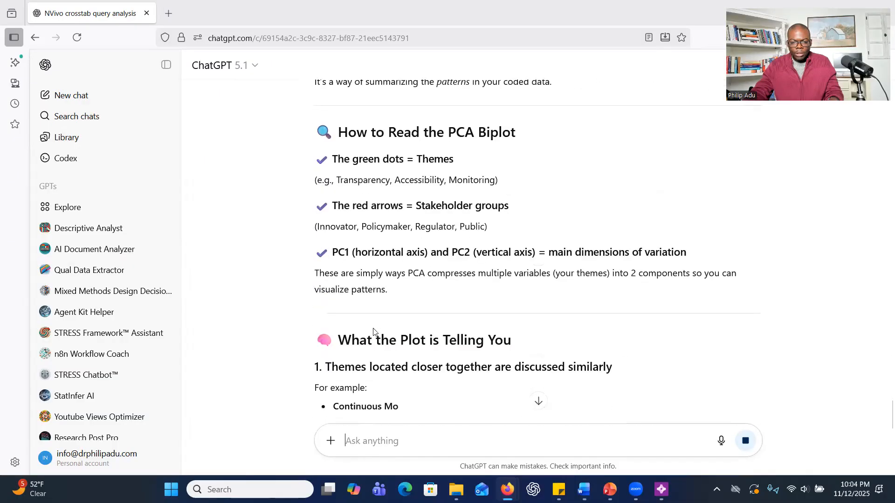
scroll(373, 331, "down", 3)
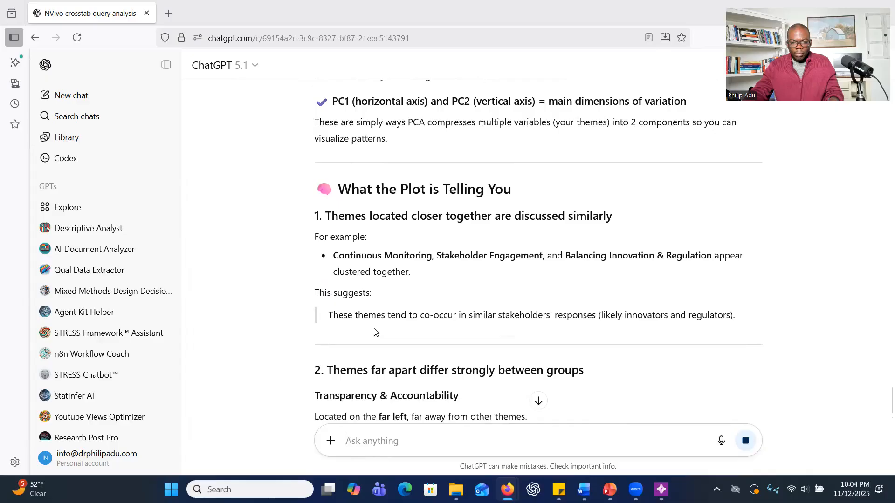
scroll(373, 332, "down", 3)
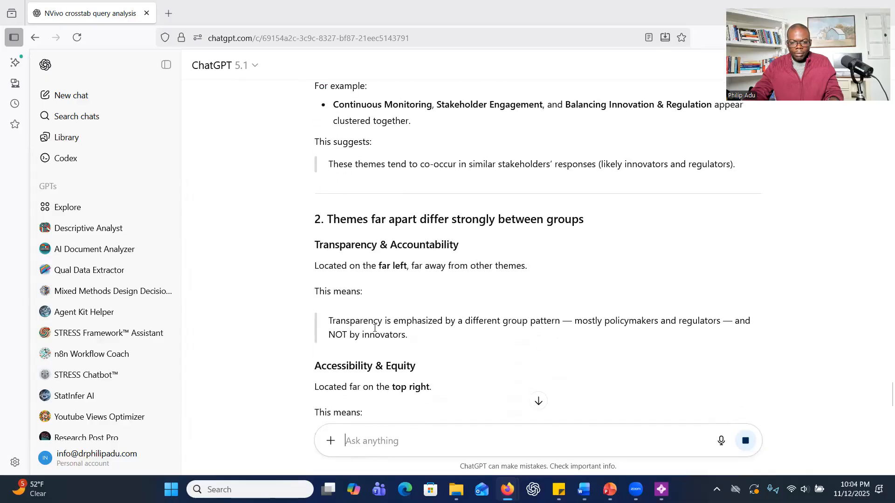
scroll(376, 329, "down", 2)
scroll(376, 331, "down", 2)
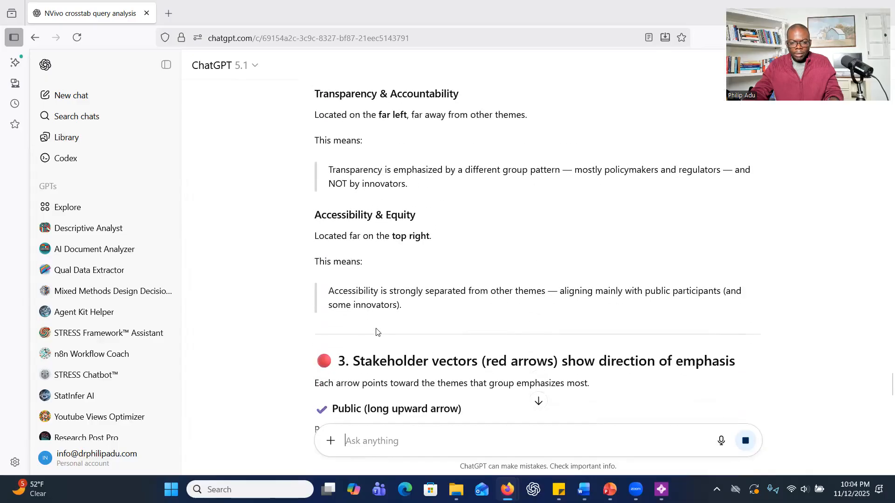
scroll(376, 332, "down", 10)
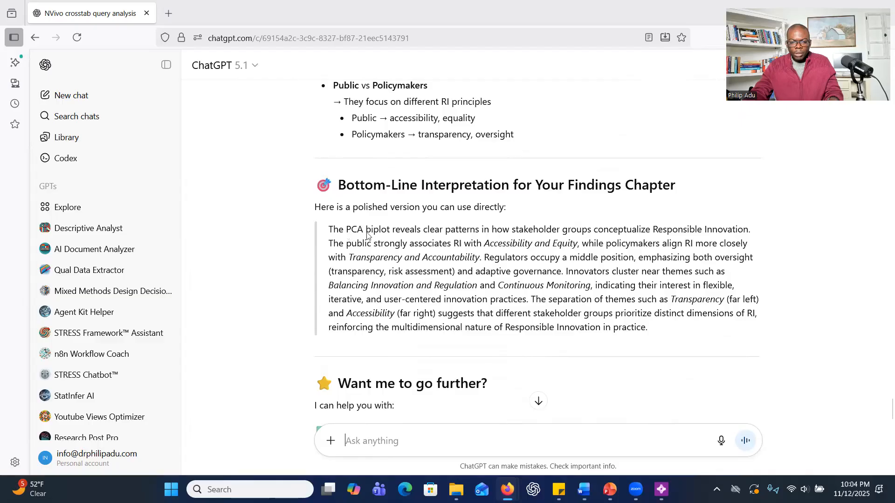
Highlight the bottom-line PCA biplot interpretation written for the findings chapter and look over the offers of further help.
left_click_drag(345, 230, 492, 315)
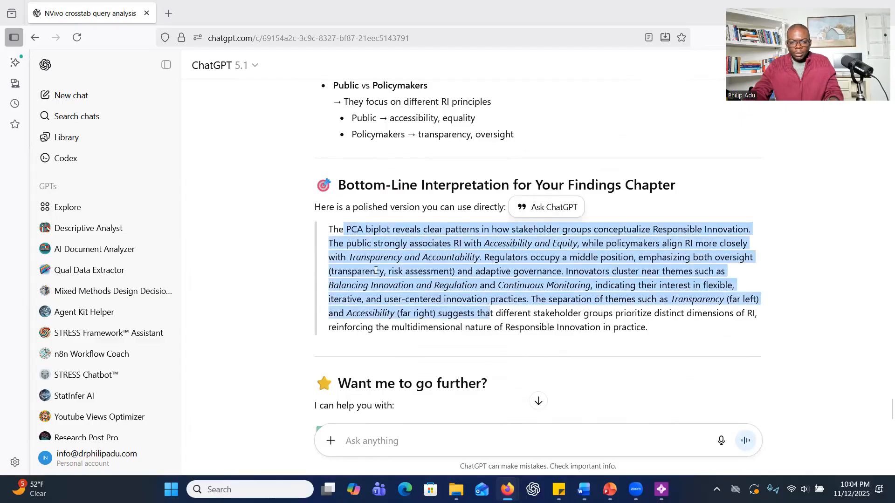
left_click(346, 250)
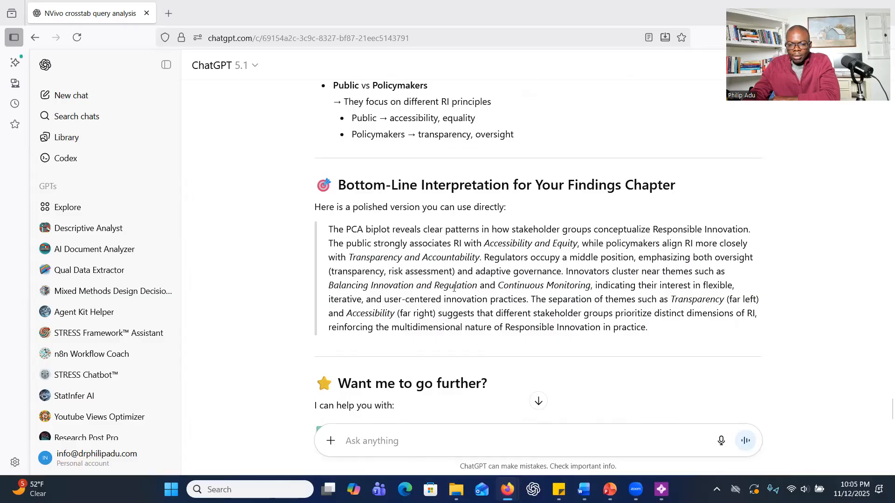
left_click_drag(329, 231, 677, 332)
scroll(652, 327, "down", 5)
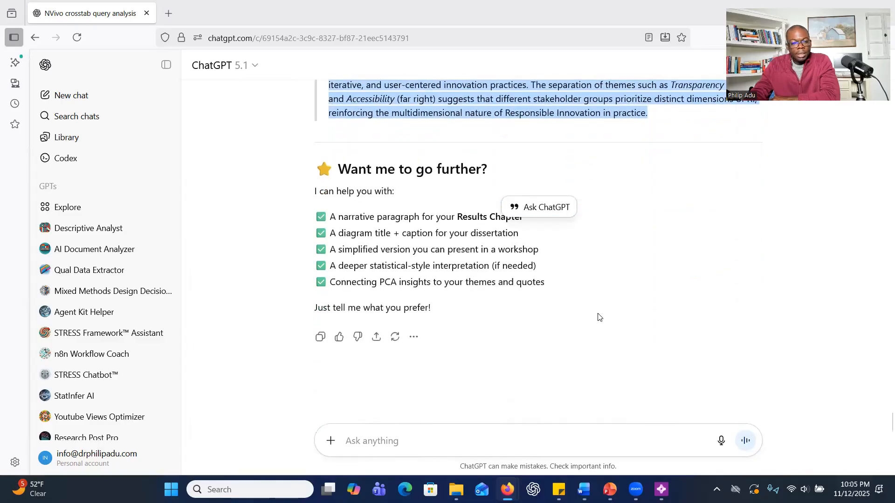
Attach the Crosstab Query box plot PNG from the Desktop and send a short "What about" prompt asking for its interpretation.
left_click(330, 441)
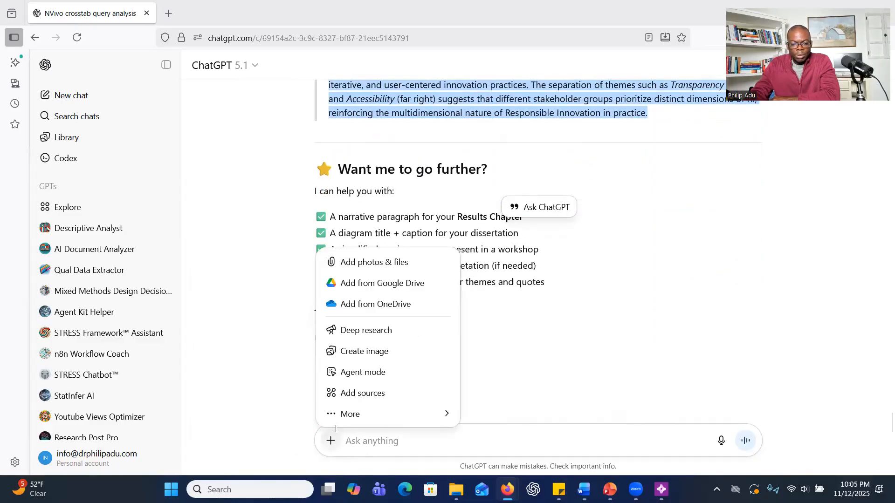
left_click(371, 264)
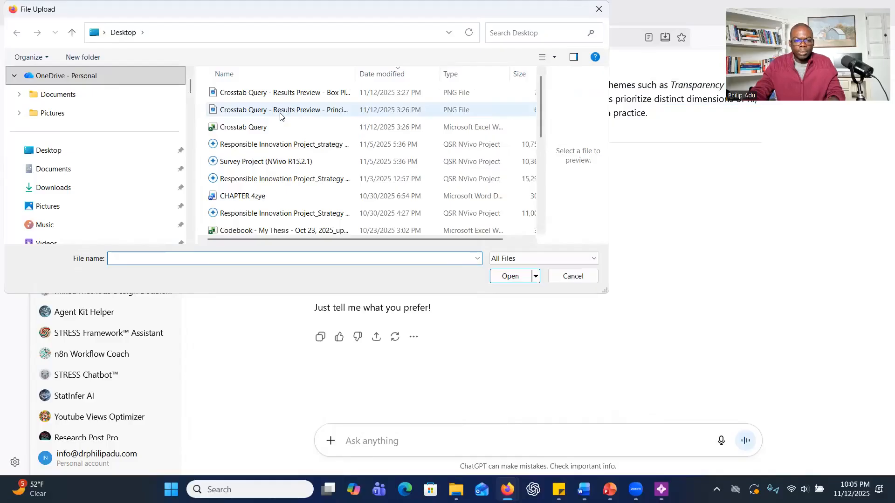
double_click(300, 96)
type("What abo")
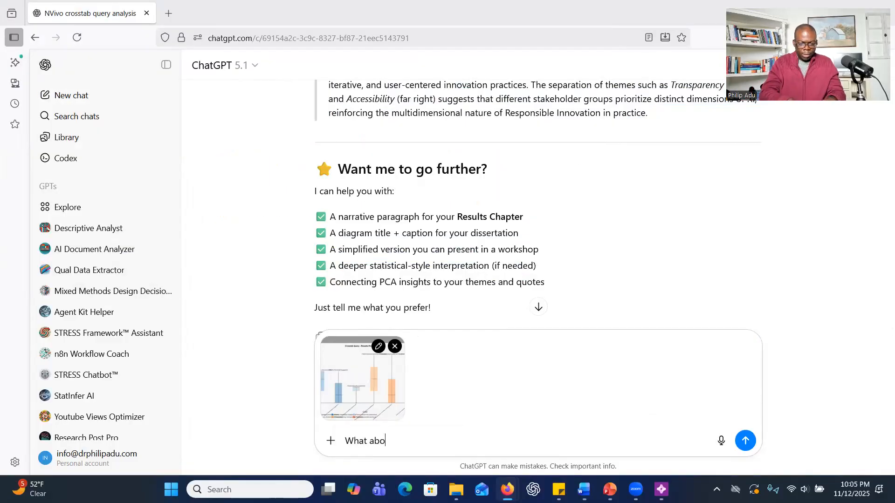
type("ut the")
key("Return")
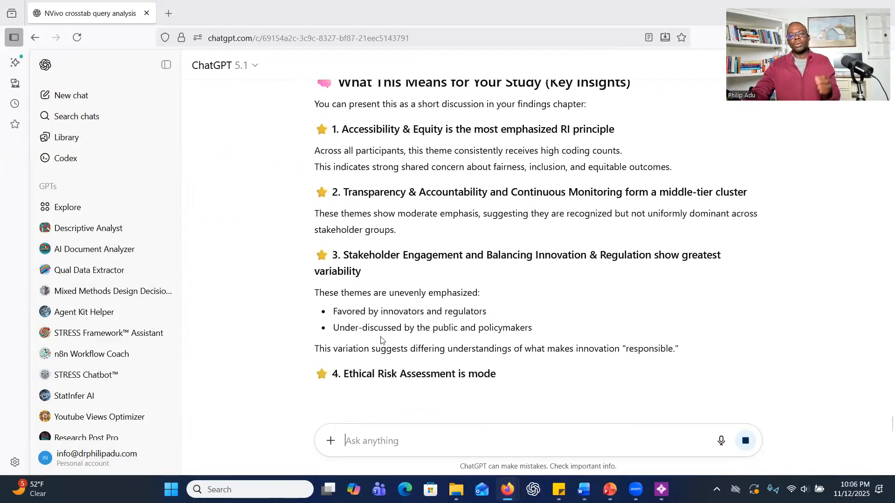